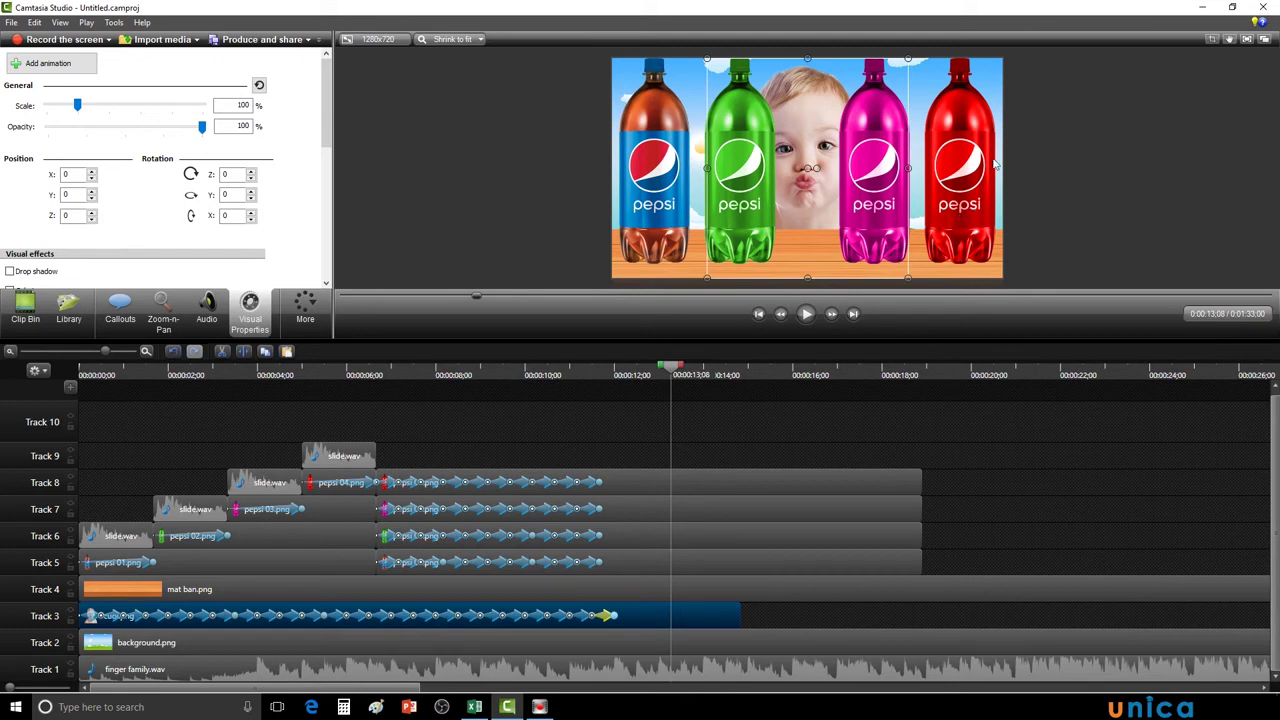
Play the animation from the 0:00:06;20 mark to review the bottle and baby movement
{"action": "left_click_drag", "start_coordinate": [676, 370], "coordinate": [376, 392]}
{"action": "left_click", "coordinate": [805, 314]}
{"action": "left_click", "coordinate": [805, 314]}
Add baby-laugh.wav at 0:00:06;20 and place it on Track 9 directly after the last slide.wav clip
{"action": "left_click_drag", "start_coordinate": [419, 380], "coordinate": [380, 380]}
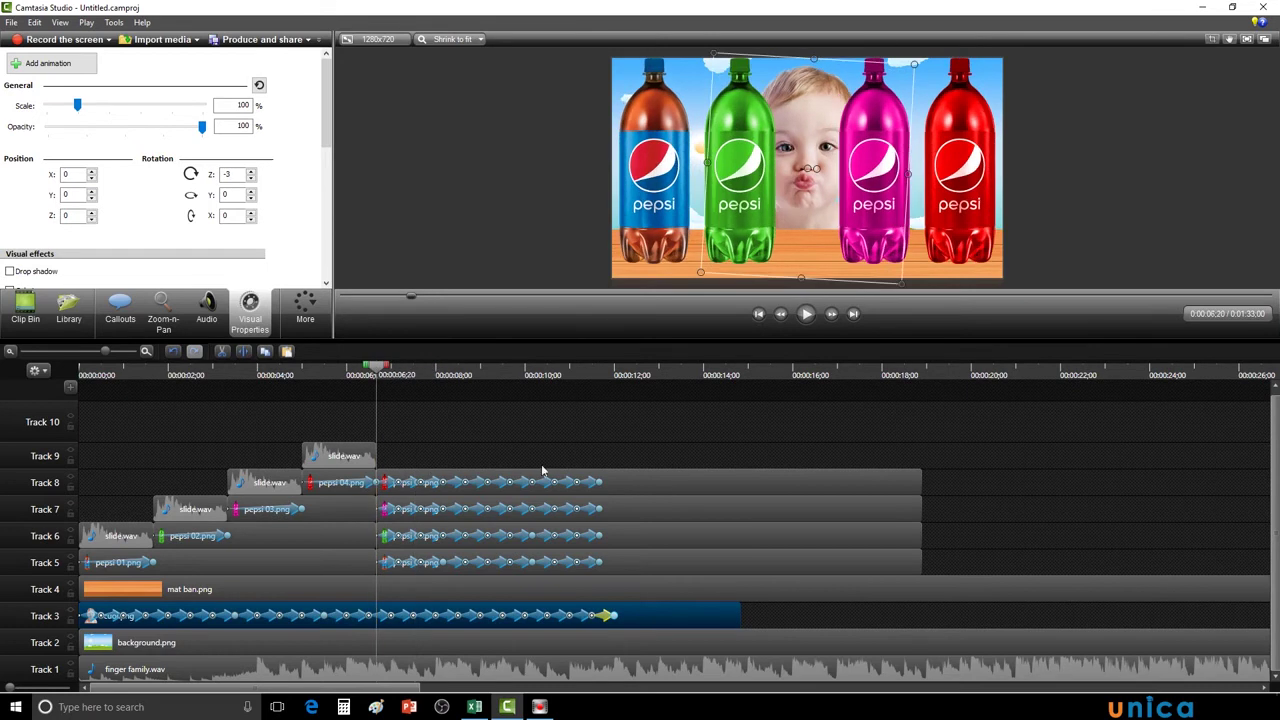
{"action": "left_click", "coordinate": [27, 316]}
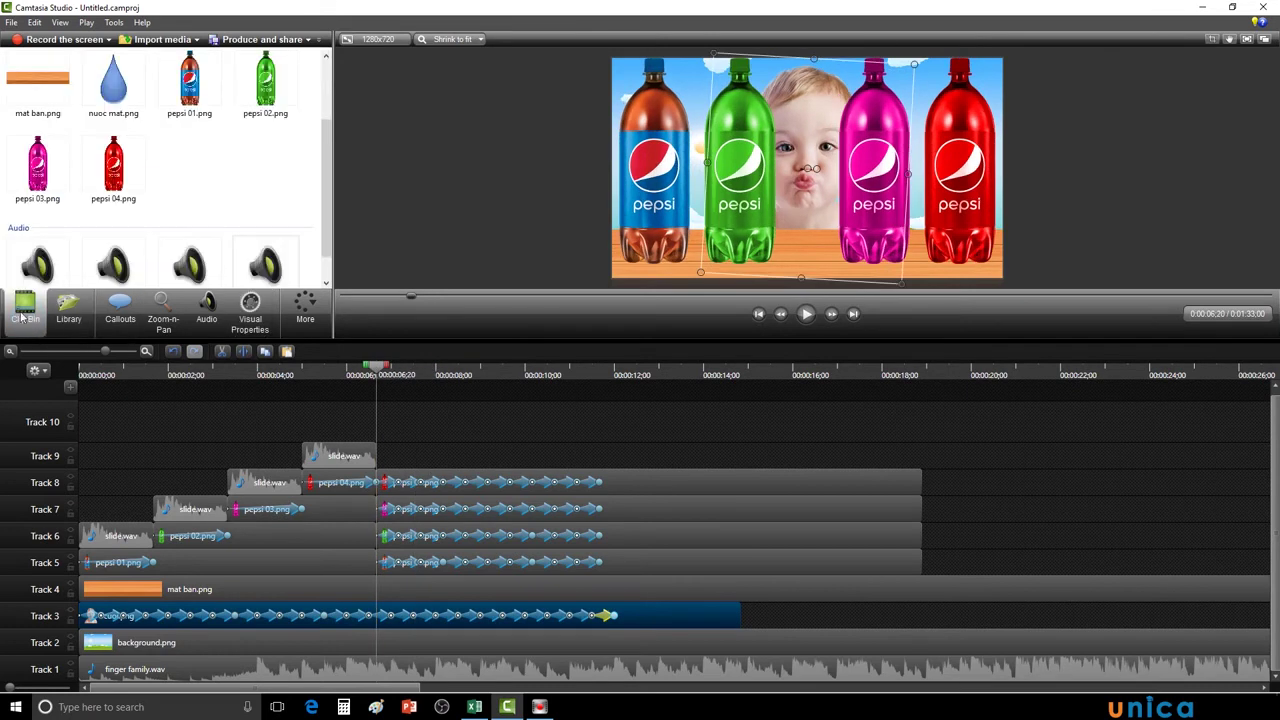
{"action": "left_click", "coordinate": [265, 265]}
{"action": "scroll", "coordinate": [265, 240], "scroll_direction": "down", "scroll_amount": 1}
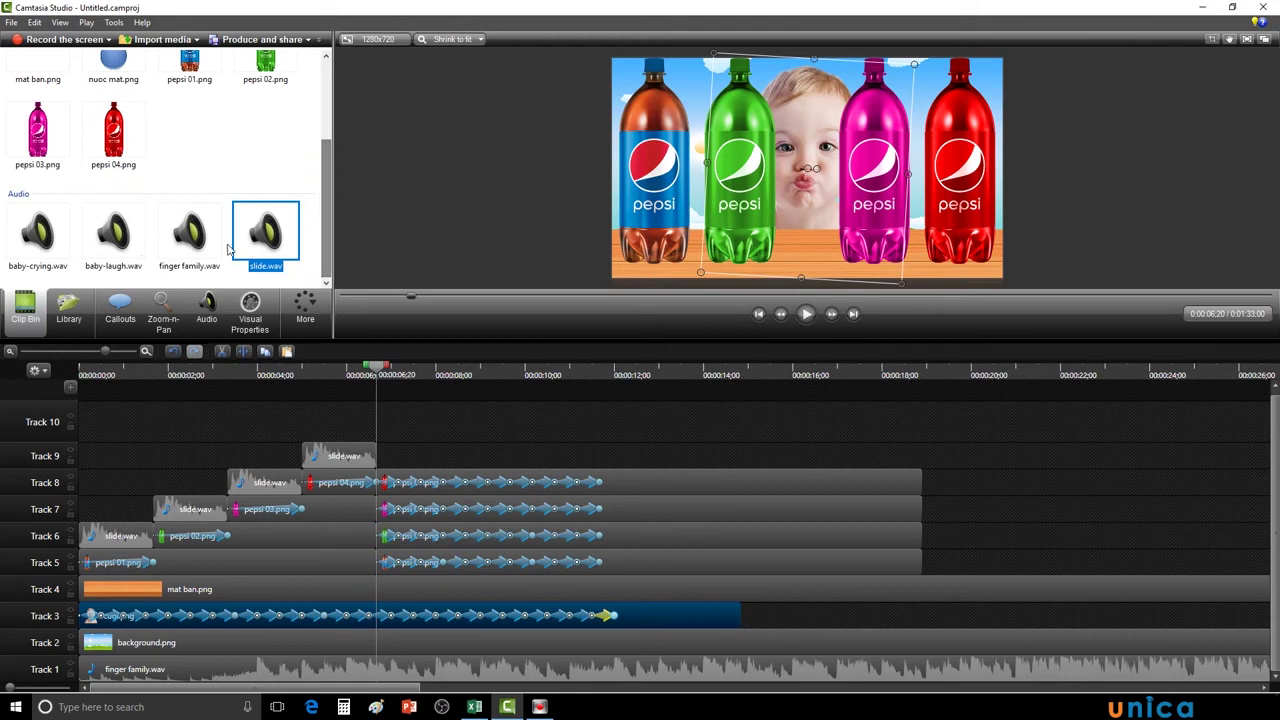
{"action": "left_click", "coordinate": [122, 258]}
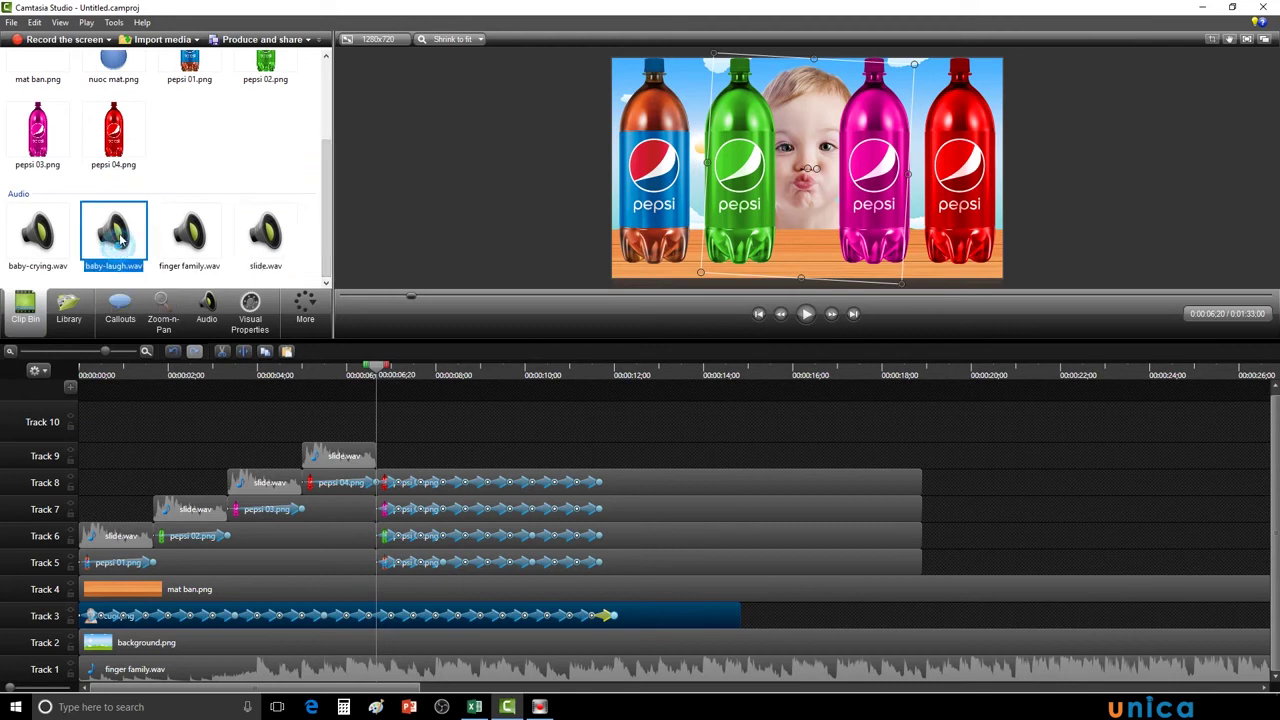
{"action": "right_click", "coordinate": [112, 214]}
{"action": "left_click", "coordinate": [170, 232]}
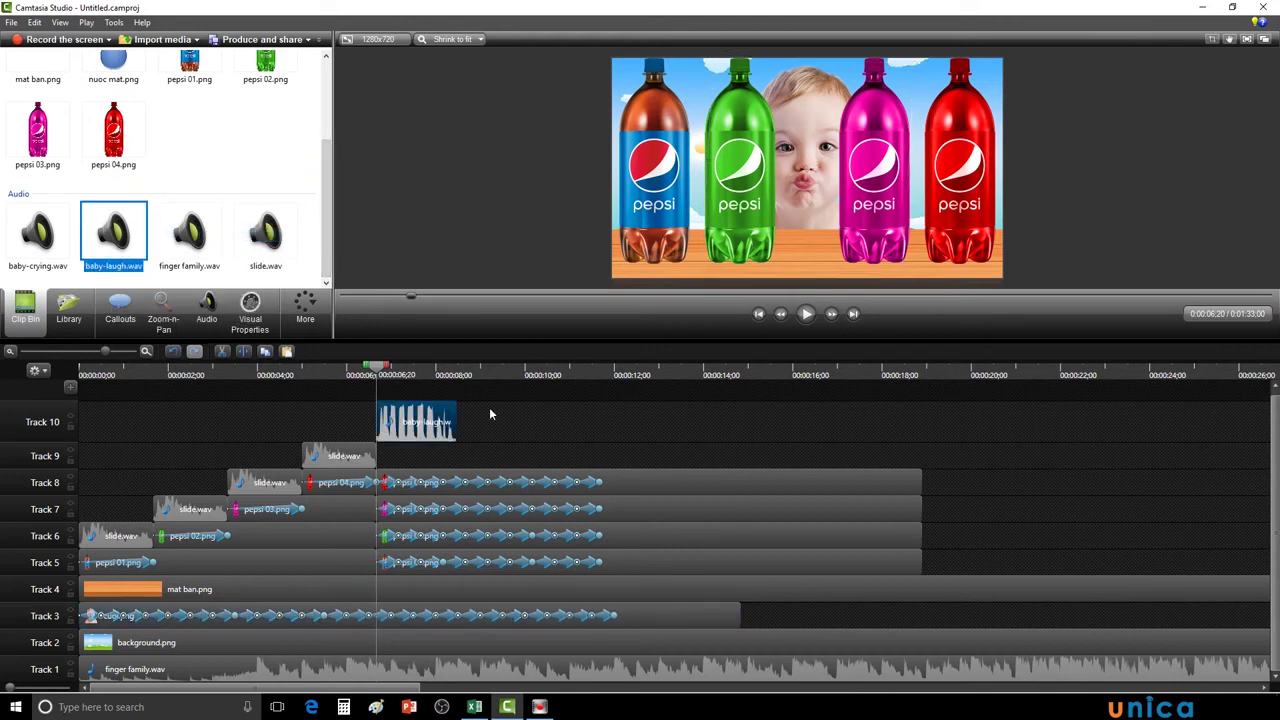
{"action": "left_click_drag", "start_coordinate": [433, 430], "coordinate": [433, 458]}
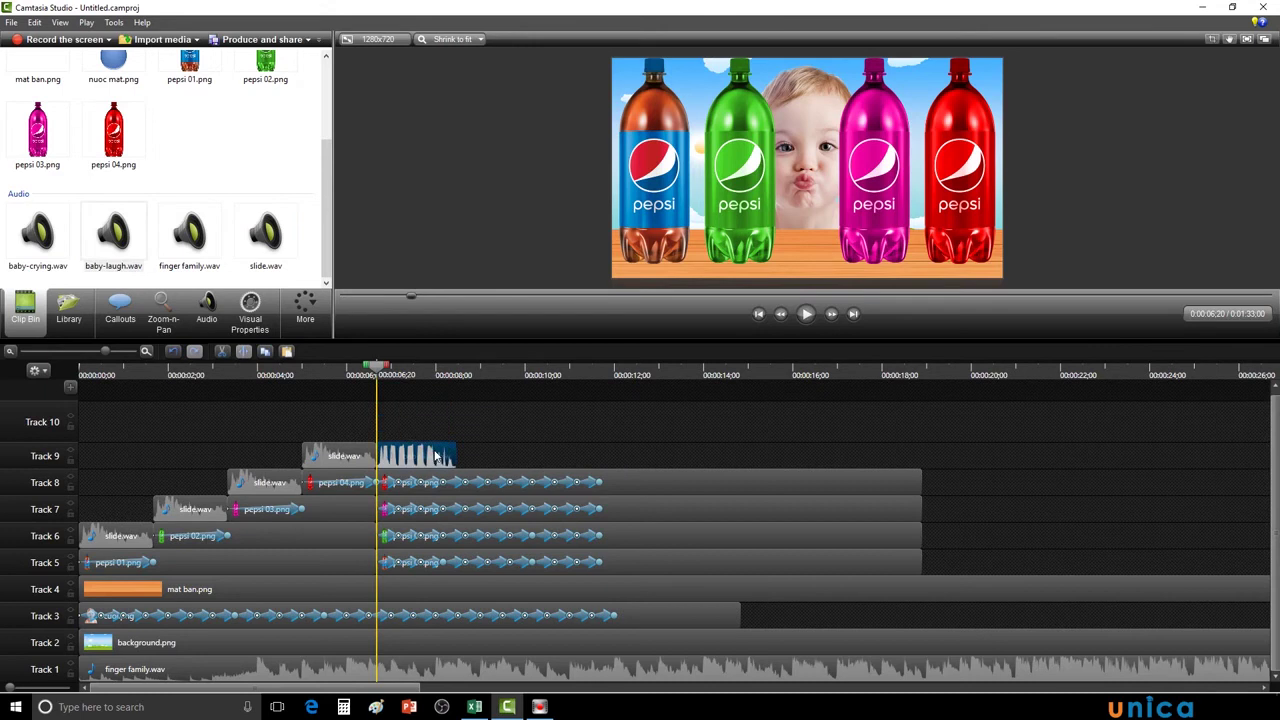
Preview the laugh sound, and add a second baby-laugh.wav on Track 9 at 0:00:08;14, directly after the first
{"action": "left_click", "coordinate": [806, 313]}
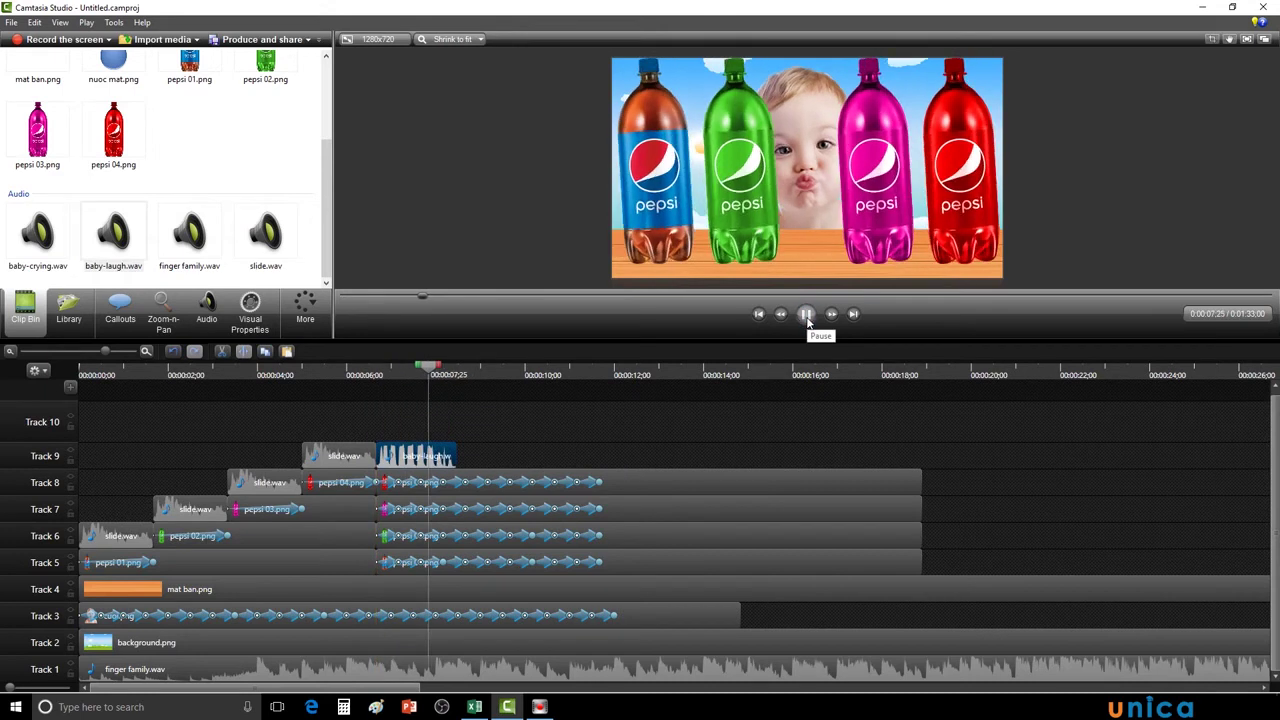
{"action": "left_click", "coordinate": [806, 313]}
{"action": "left_click_drag", "start_coordinate": [480, 376], "coordinate": [457, 376]}
{"action": "left_click", "coordinate": [112, 248]}
{"action": "right_click", "coordinate": [113, 246]}
{"action": "left_click", "coordinate": [150, 252]}
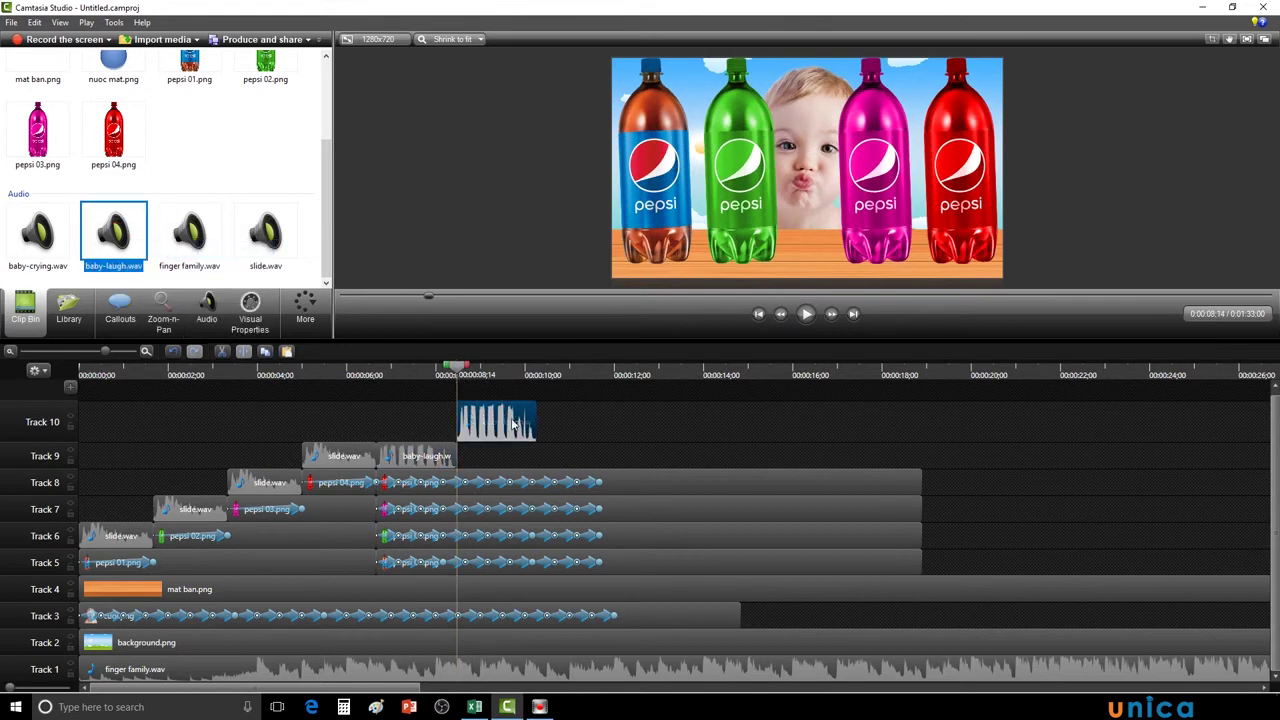
{"action": "left_click_drag", "start_coordinate": [507, 424], "coordinate": [507, 456]}
Add a third baby-laugh.wav at 0:00:10;08 and place it on Track 9 behind the second one
{"action": "left_click_drag", "start_coordinate": [458, 372], "coordinate": [537, 374]}
{"action": "left_click", "coordinate": [115, 236]}
{"action": "right_click", "coordinate": [115, 232]}
{"action": "left_click", "coordinate": [150, 237]}
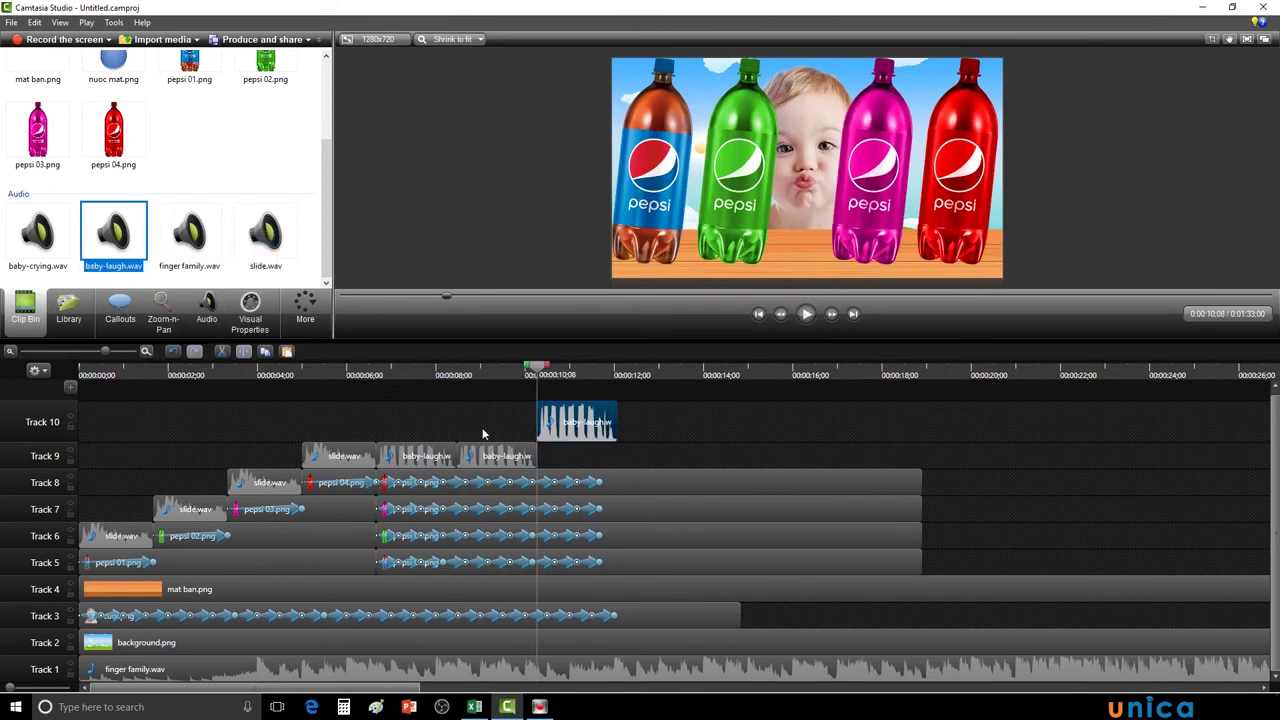
{"action": "left_click_drag", "start_coordinate": [590, 424], "coordinate": [590, 457]}
Play back the three laugh clips together with the animation, starting from 0:00:06;20
{"action": "left_click_drag", "start_coordinate": [537, 372], "coordinate": [376, 374]}
{"action": "left_click", "coordinate": [807, 315]}
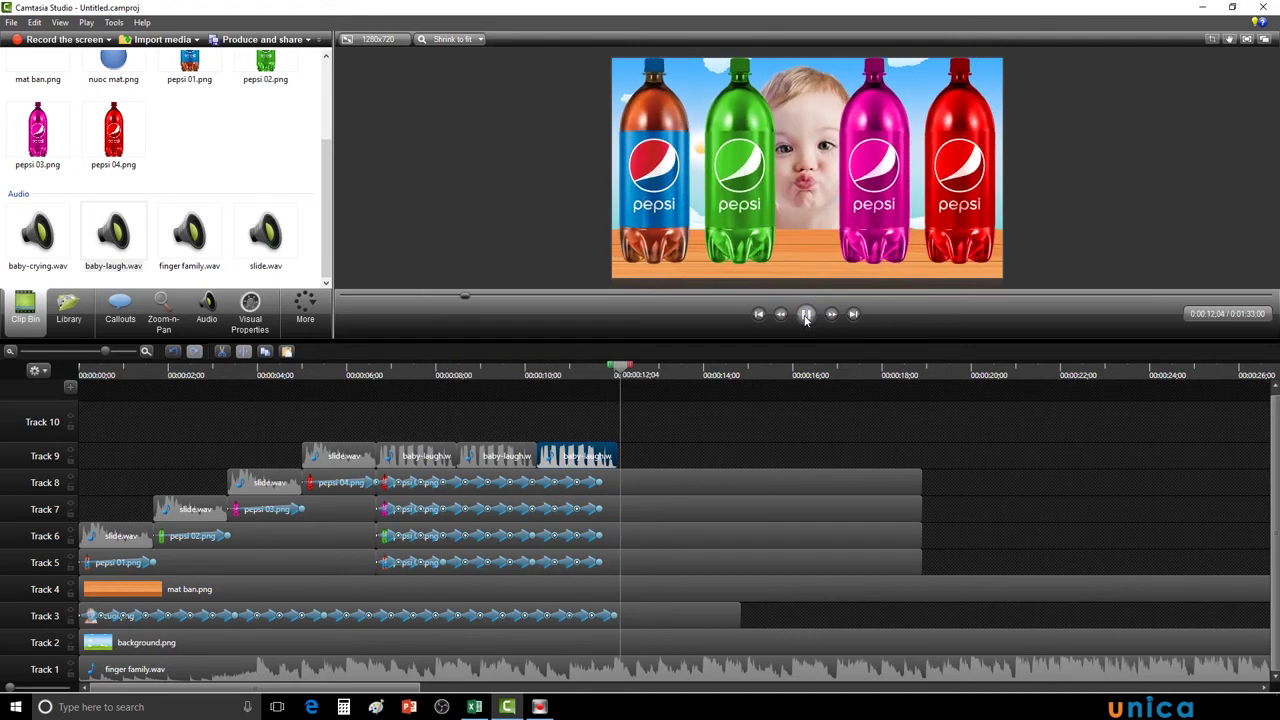
{"action": "left_click", "coordinate": [806, 315]}
Split the pepsi 04.png clip on Track 8 and the pepsi 03.png clip on Track 7 at 0:00:12;02
{"action": "left_click_drag", "start_coordinate": [651, 372], "coordinate": [620, 373]}
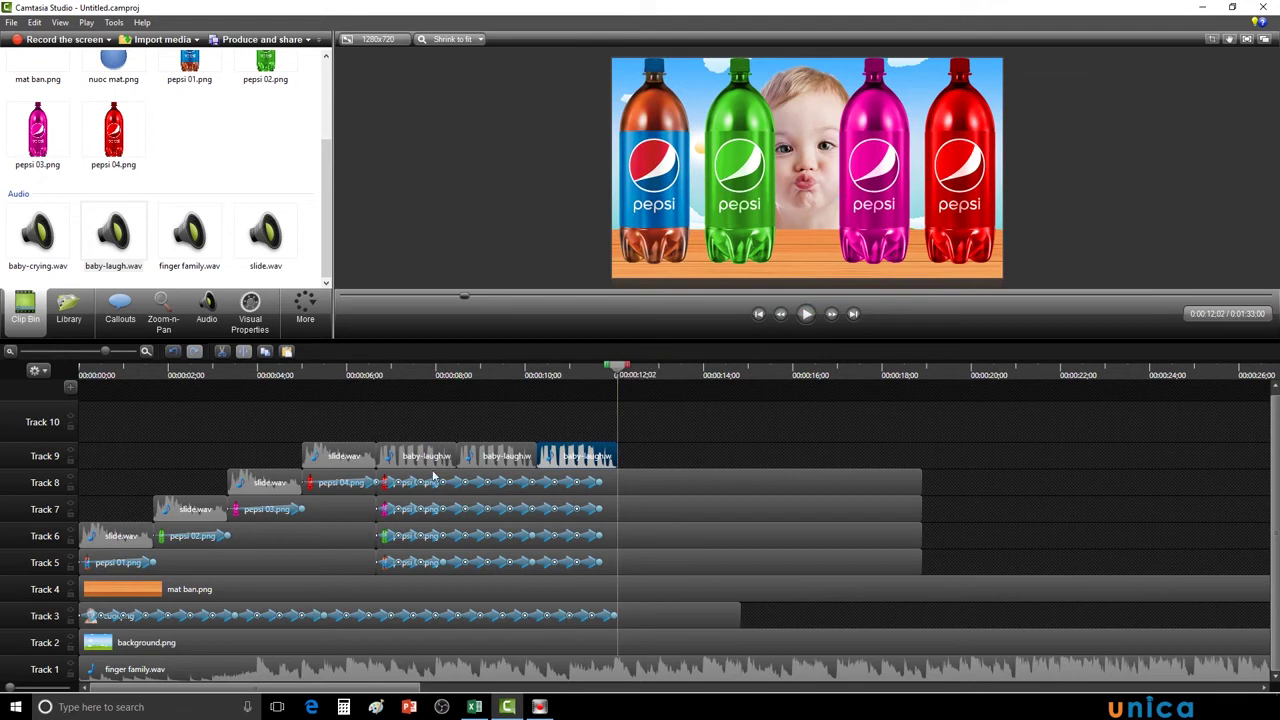
{"action": "left_click_drag", "start_coordinate": [617, 370], "coordinate": [613, 401]}
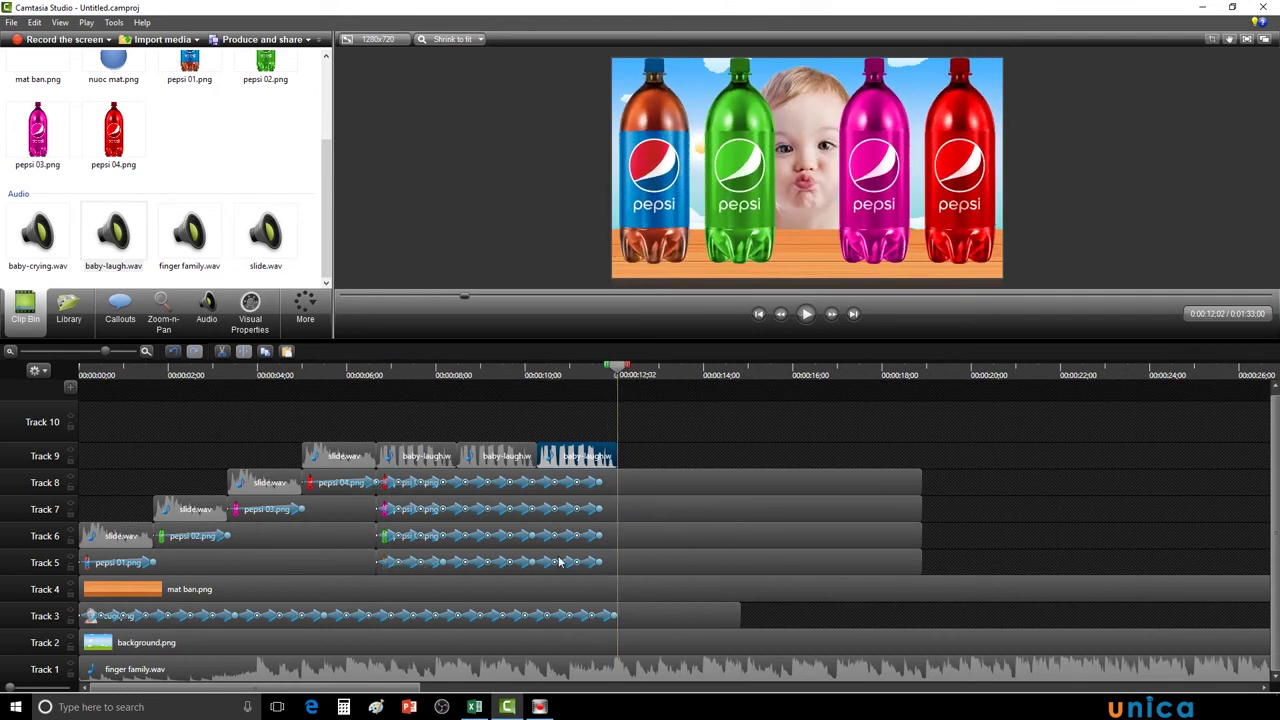
{"action": "left_click", "coordinate": [630, 487]}
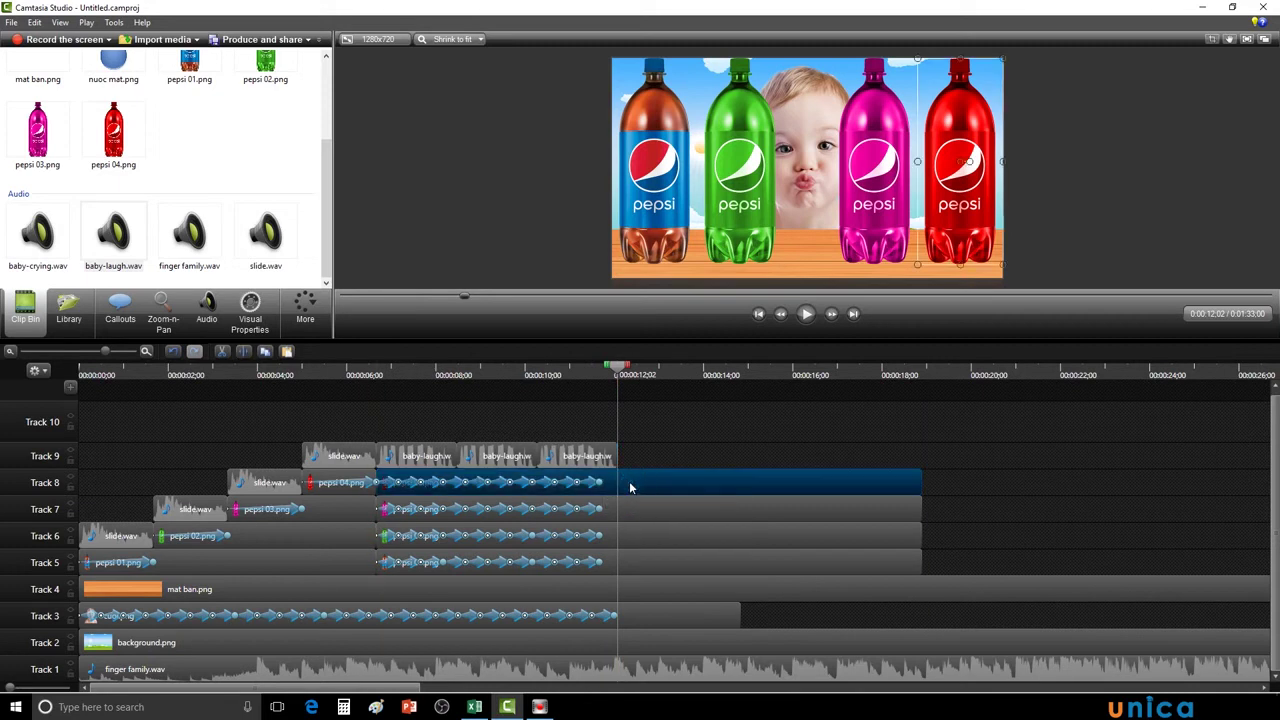
{"action": "left_click", "coordinate": [244, 352]}
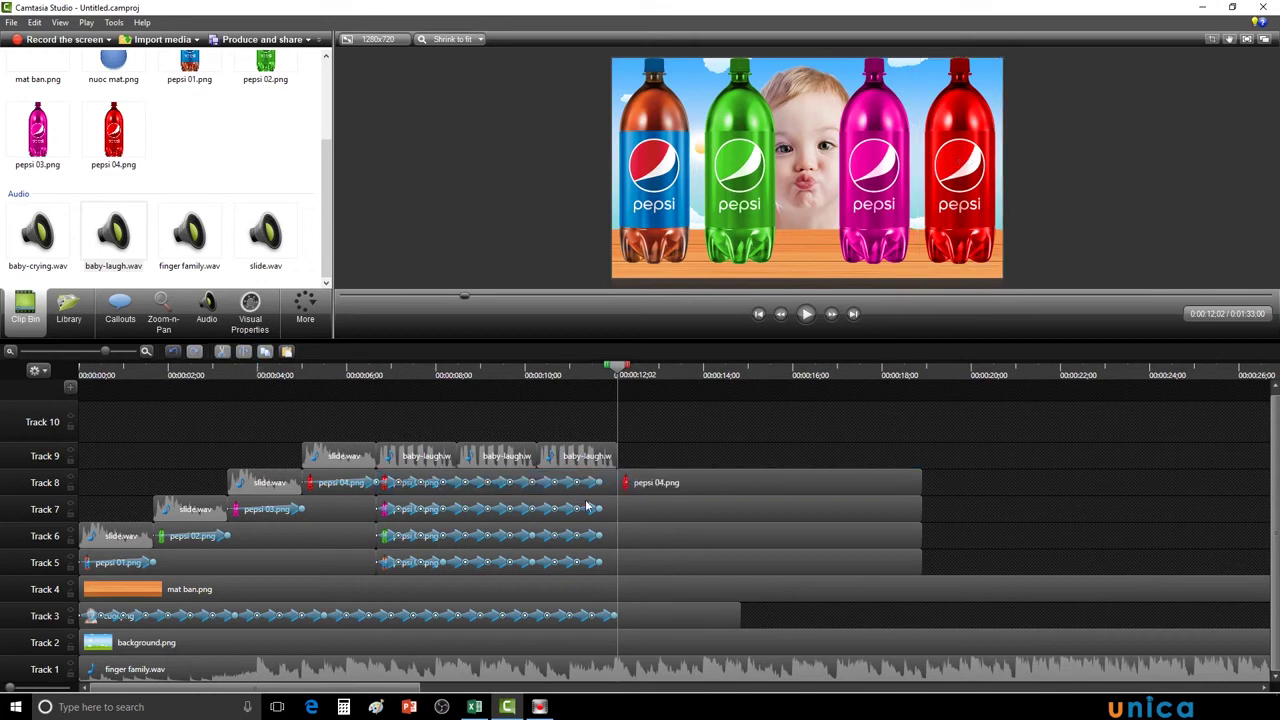
{"action": "left_click", "coordinate": [630, 507]}
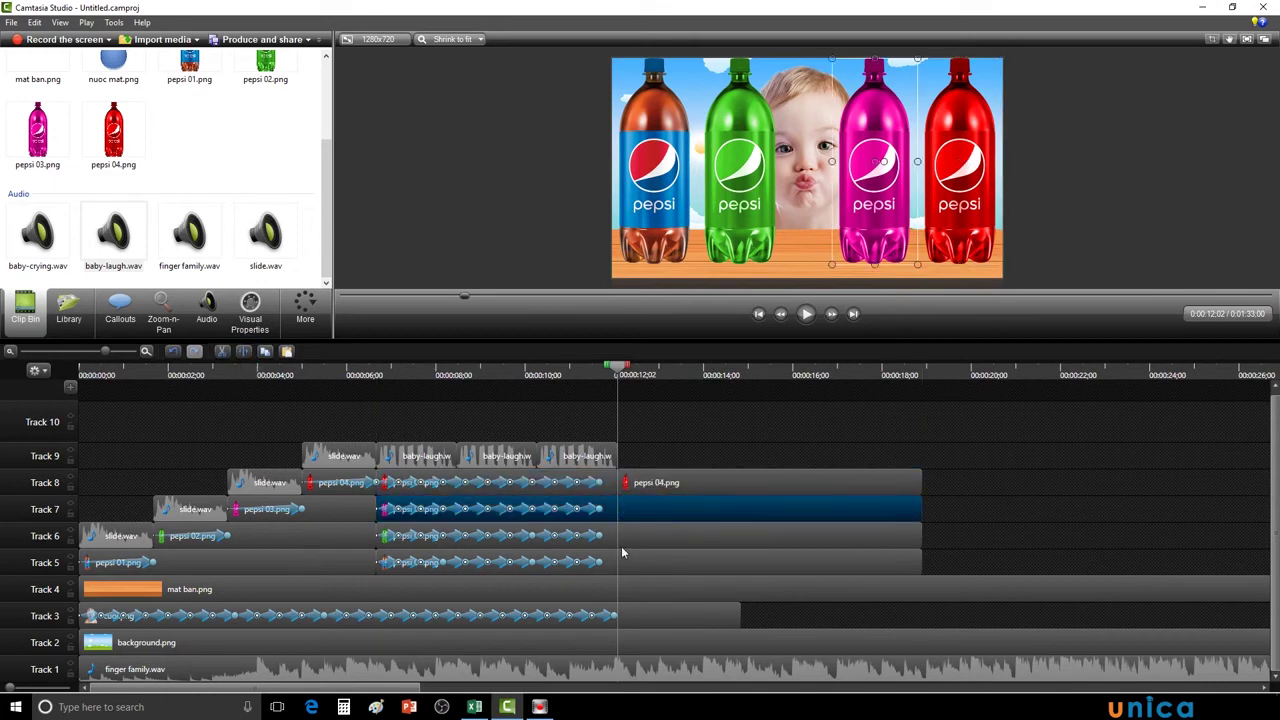
{"action": "left_click", "coordinate": [244, 352]}
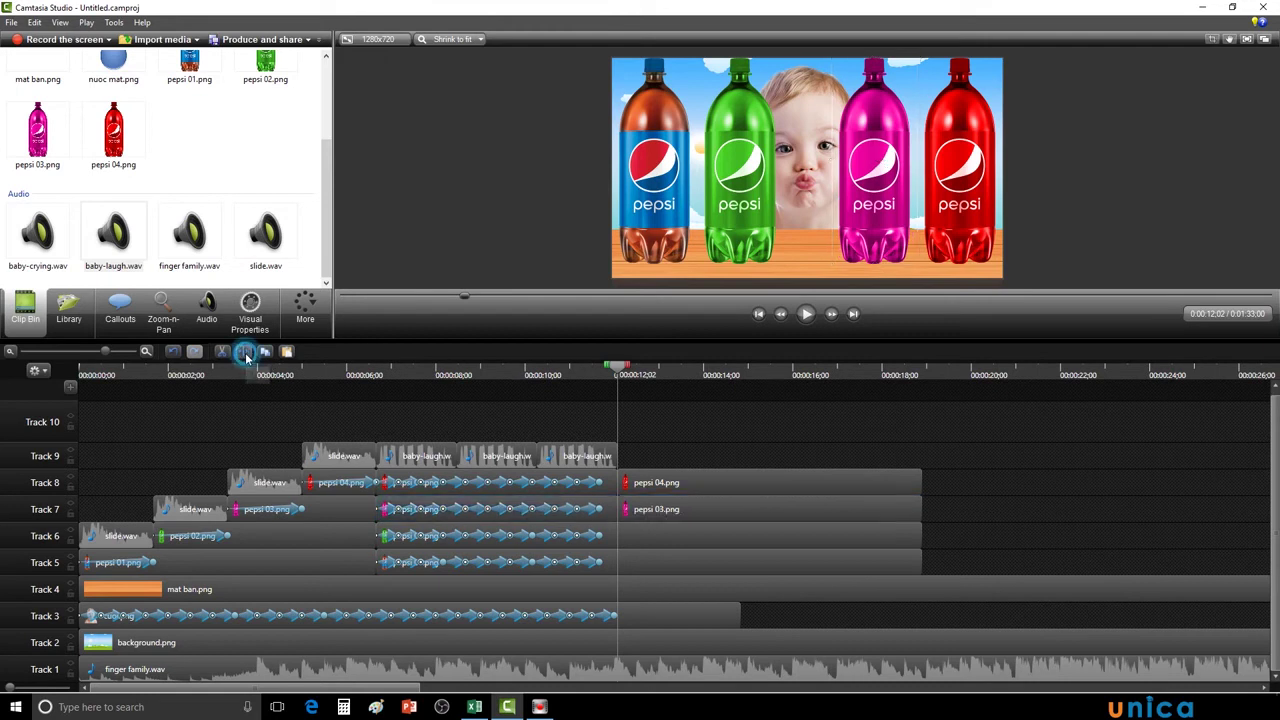
Split the pepsi 02.png clip on Track 6 and the pepsi 01.png clip on Track 5 at 0:00:12;02
{"action": "left_click", "coordinate": [646, 536]}
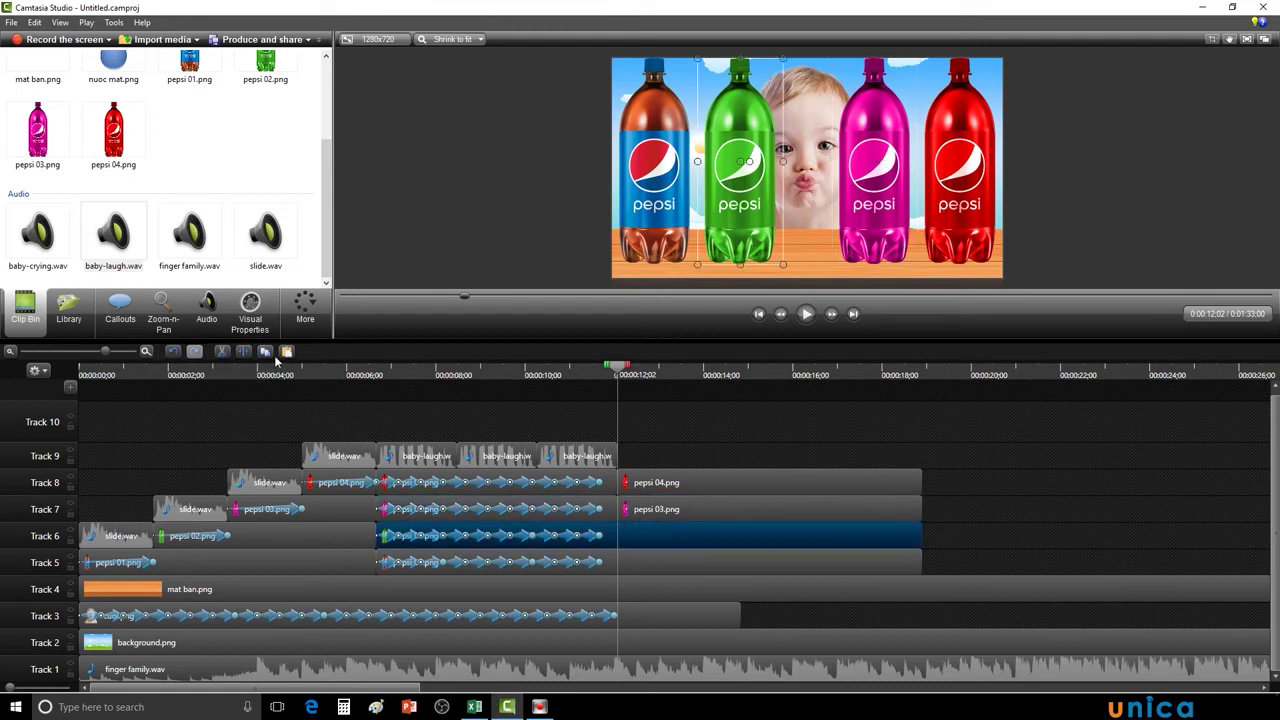
{"action": "left_click", "coordinate": [244, 352]}
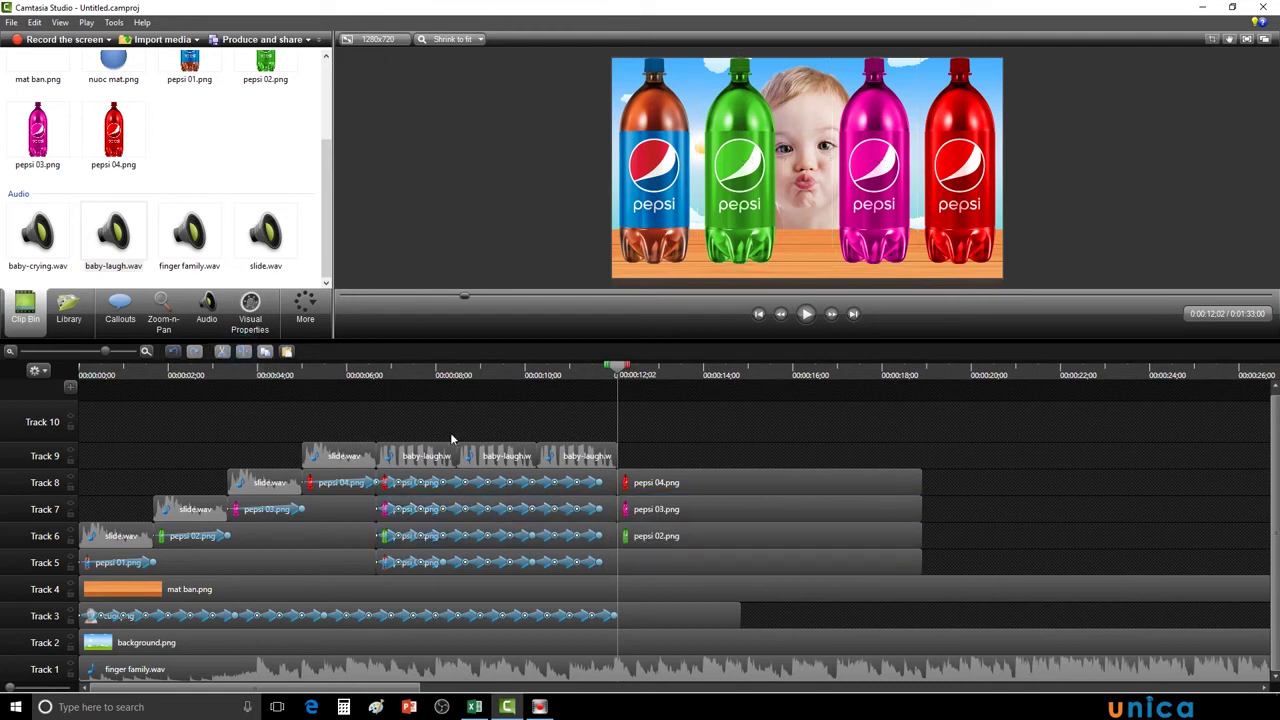
{"action": "left_click", "coordinate": [642, 535]}
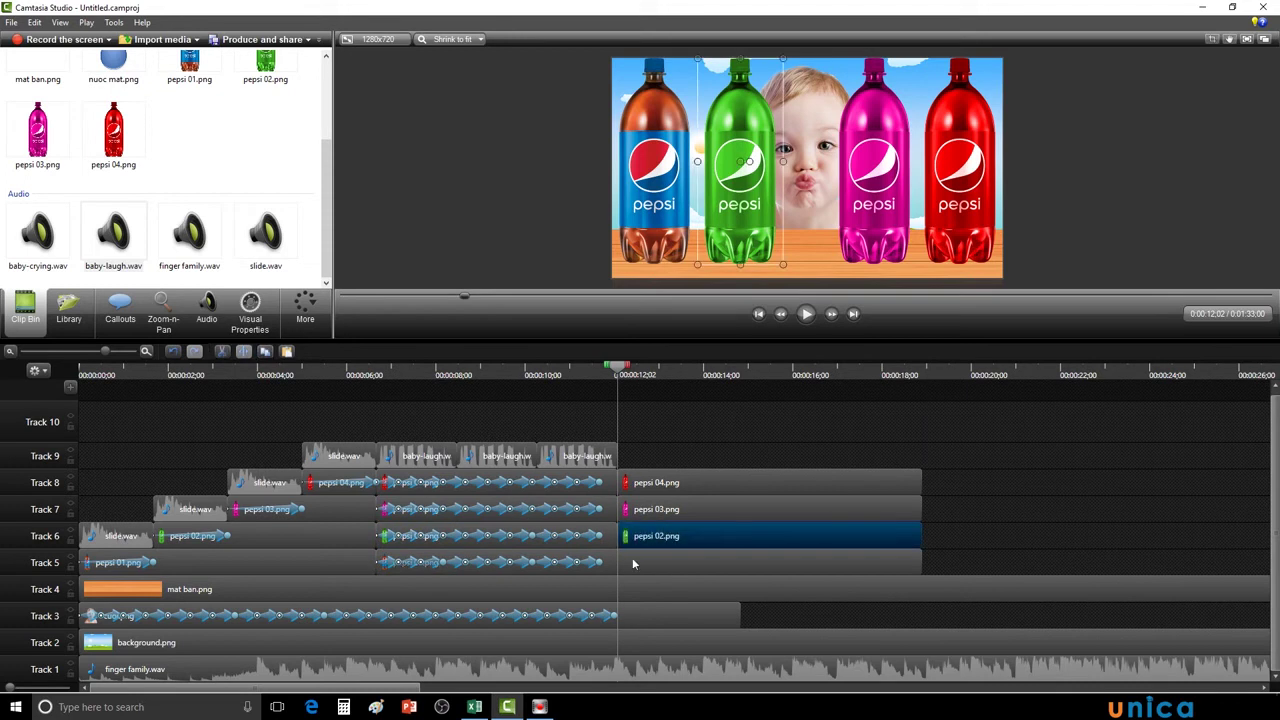
{"action": "left_click", "coordinate": [635, 563]}
{"action": "left_click", "coordinate": [241, 355]}
{"action": "left_click", "coordinate": [657, 562]}
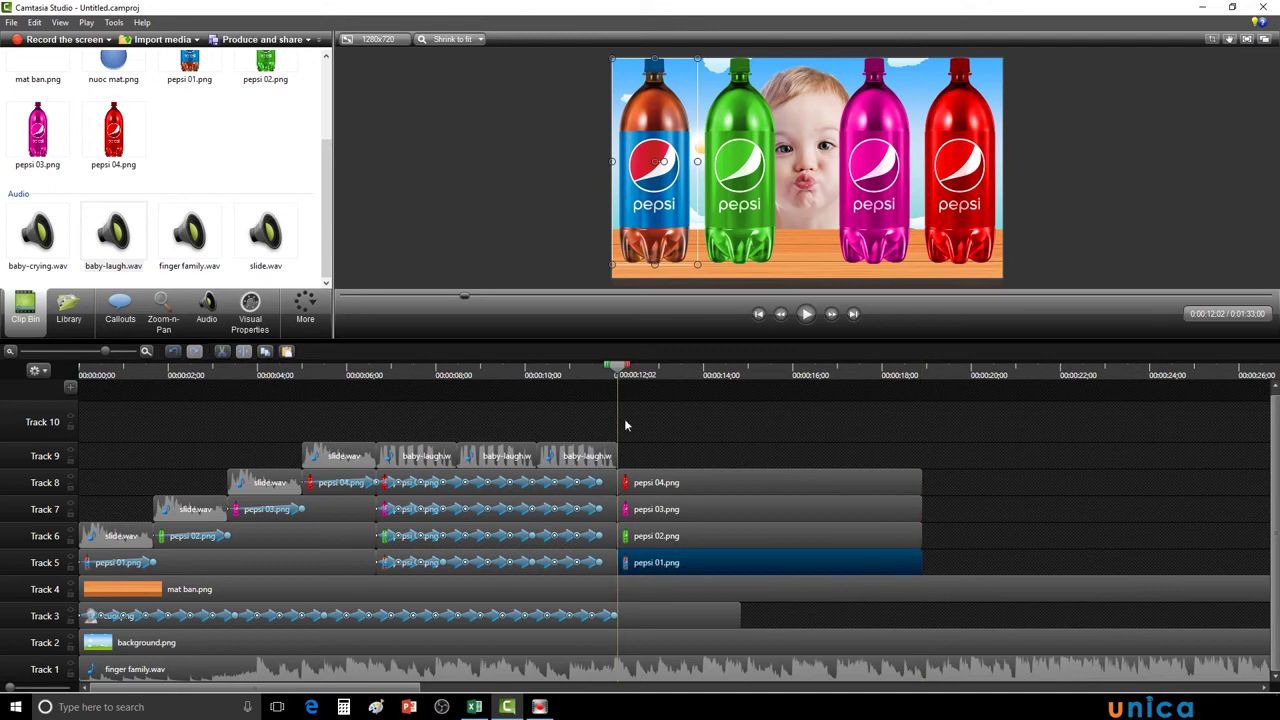
Play the timeline from 0:00:12;02 to review the section after the splits
{"action": "left_click_drag", "start_coordinate": [617, 372], "coordinate": [617, 400]}
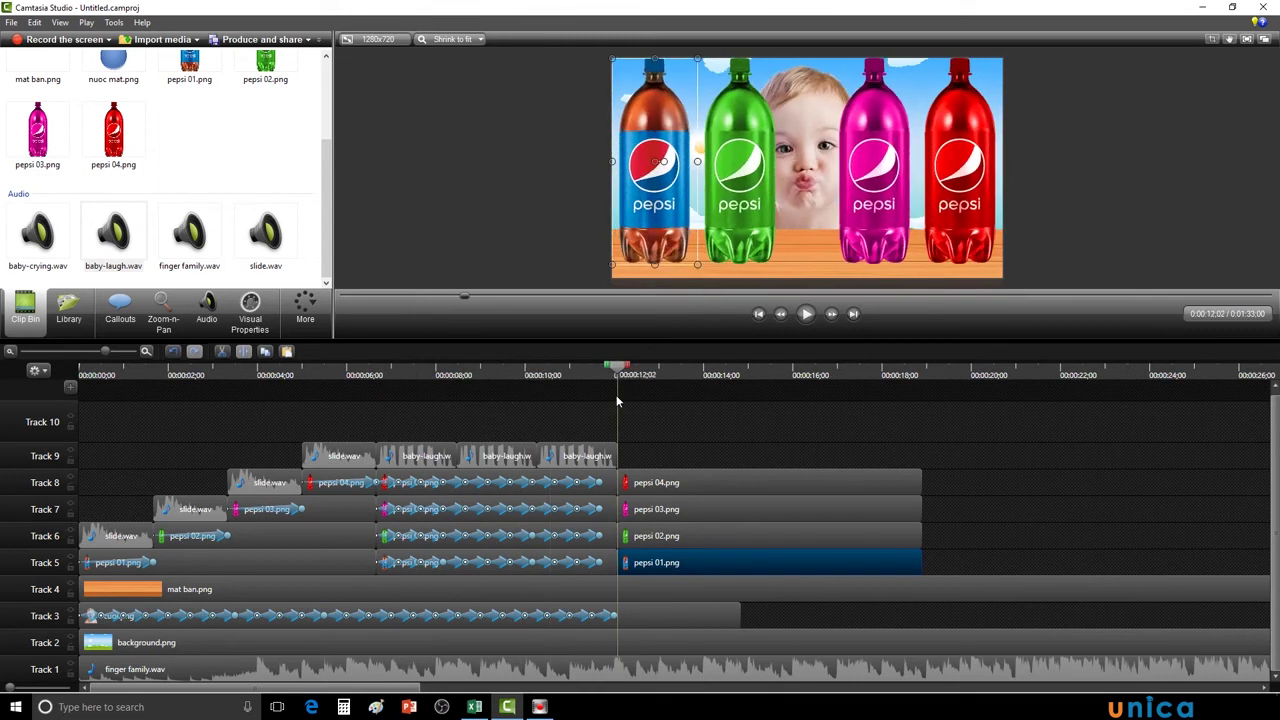
{"action": "left_click", "coordinate": [806, 314]}
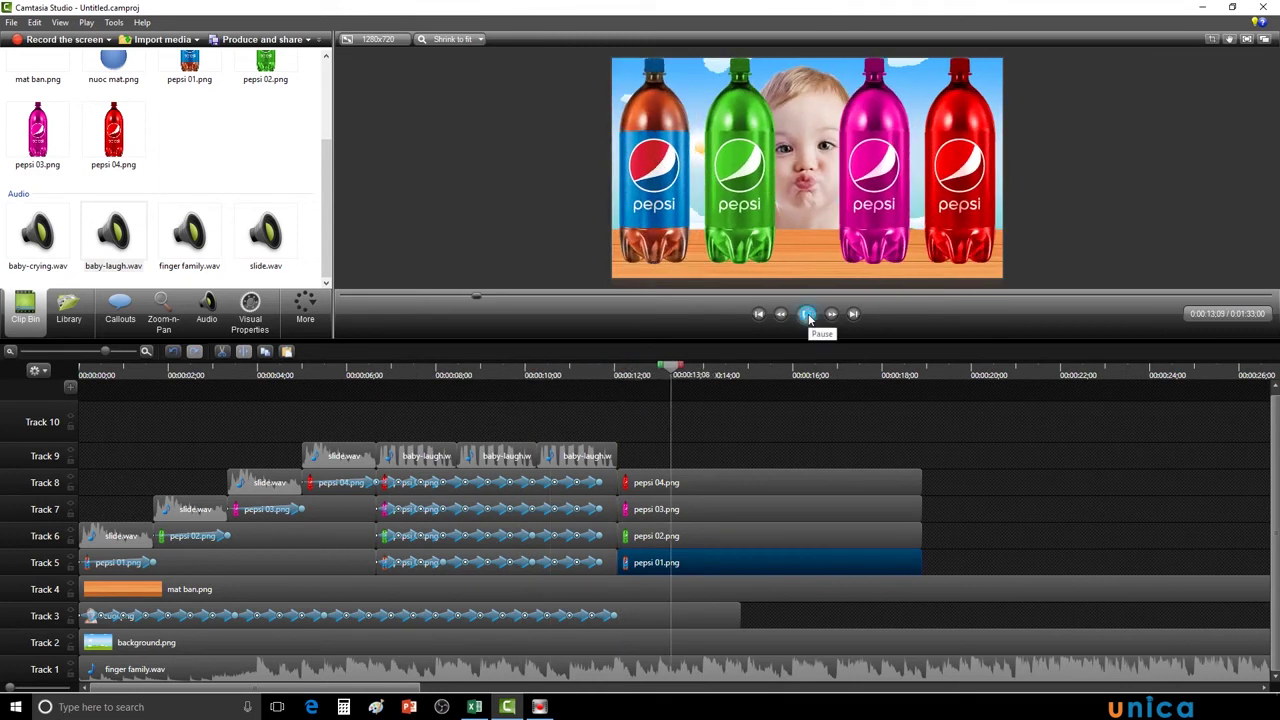
{"action": "left_click", "coordinate": [807, 314]}
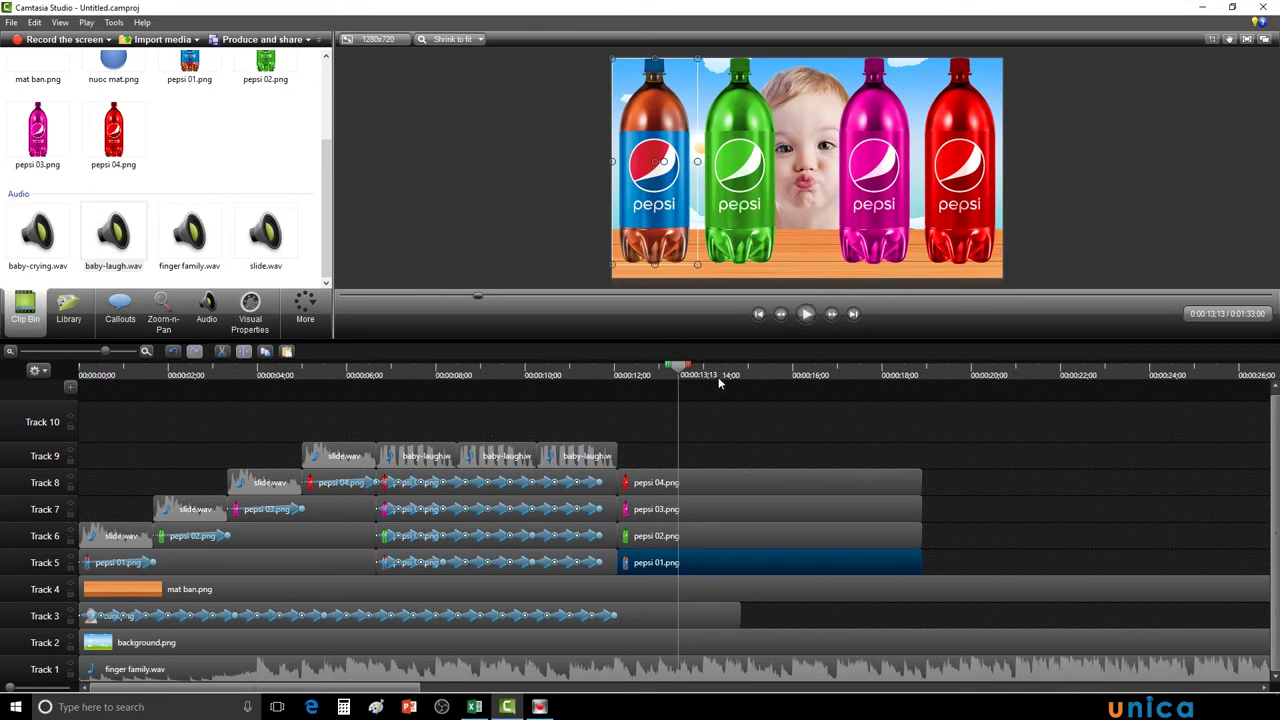
Move the bus.png clip on Track 9 to start at 0:00:12;02 and place the bus just outside the canvas's right edge
{"action": "left_click_drag", "start_coordinate": [681, 372], "coordinate": [619, 380]}
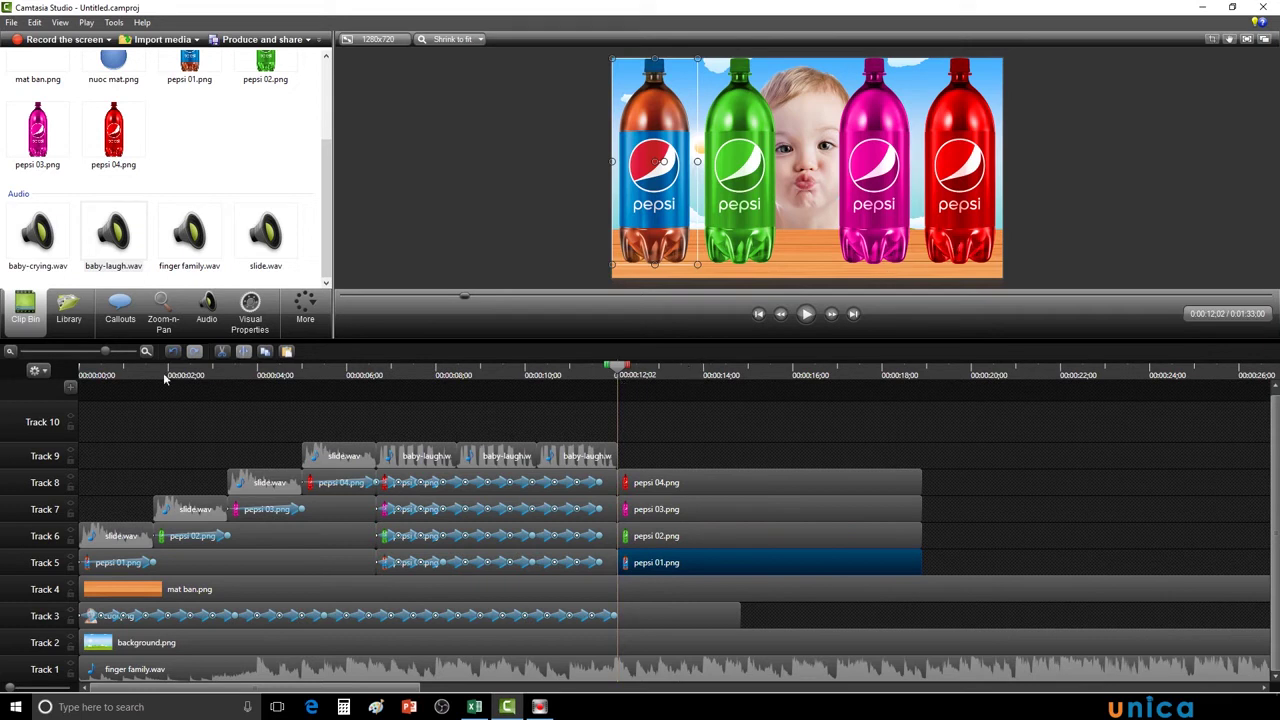
{"action": "left_click_drag", "start_coordinate": [105, 353], "coordinate": [85, 354]}
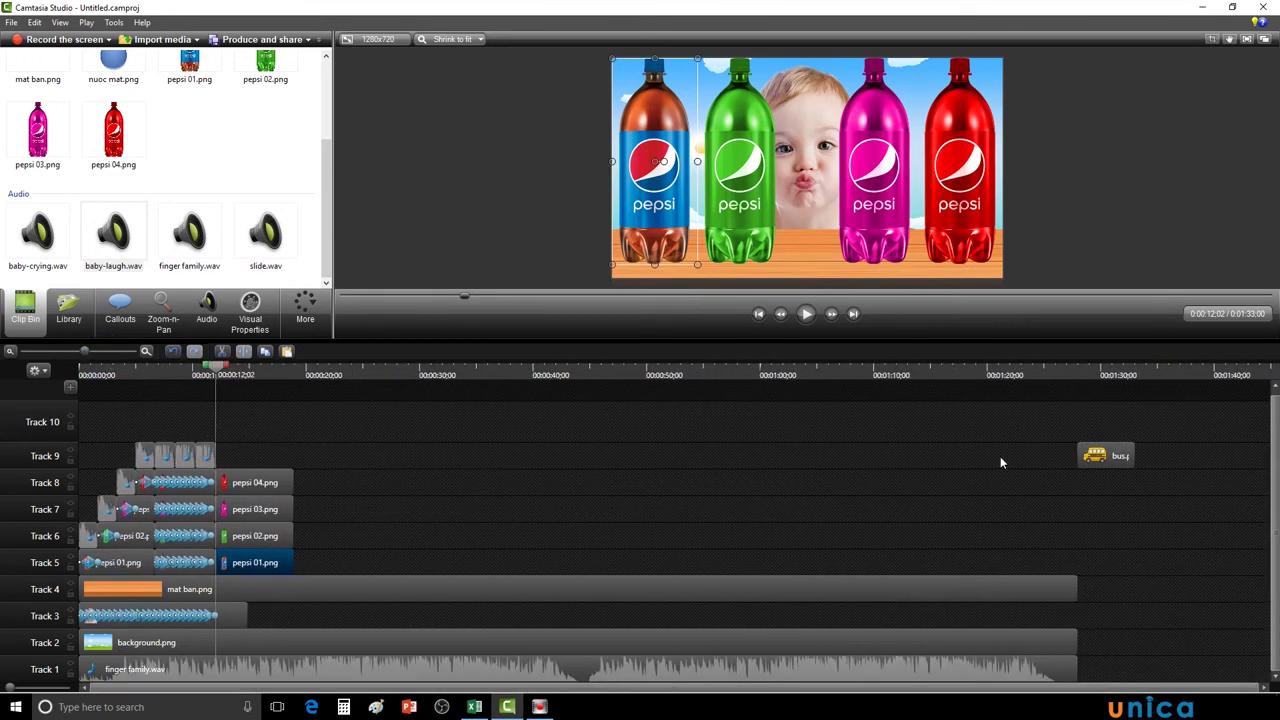
{"action": "left_click_drag", "start_coordinate": [1098, 455], "coordinate": [304, 461]}
{"action": "left_click_drag", "start_coordinate": [85, 351], "coordinate": [104, 351]}
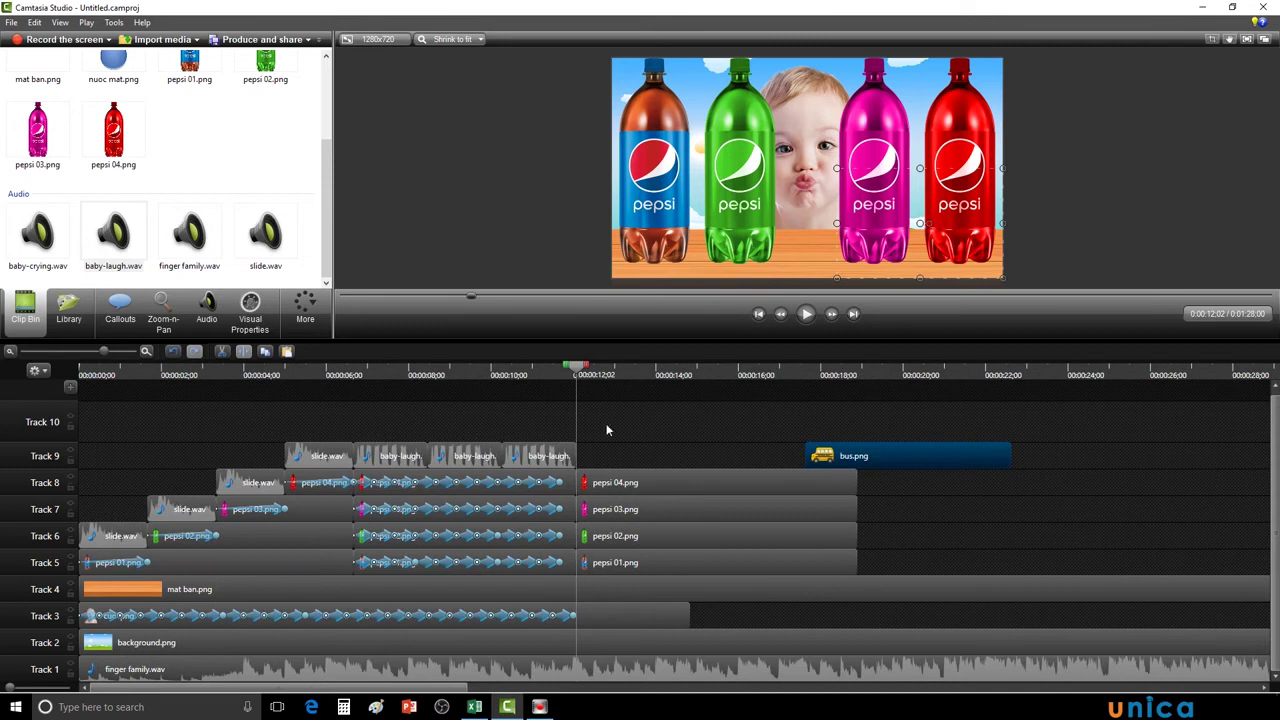
{"action": "left_click_drag", "start_coordinate": [922, 462], "coordinate": [742, 464]}
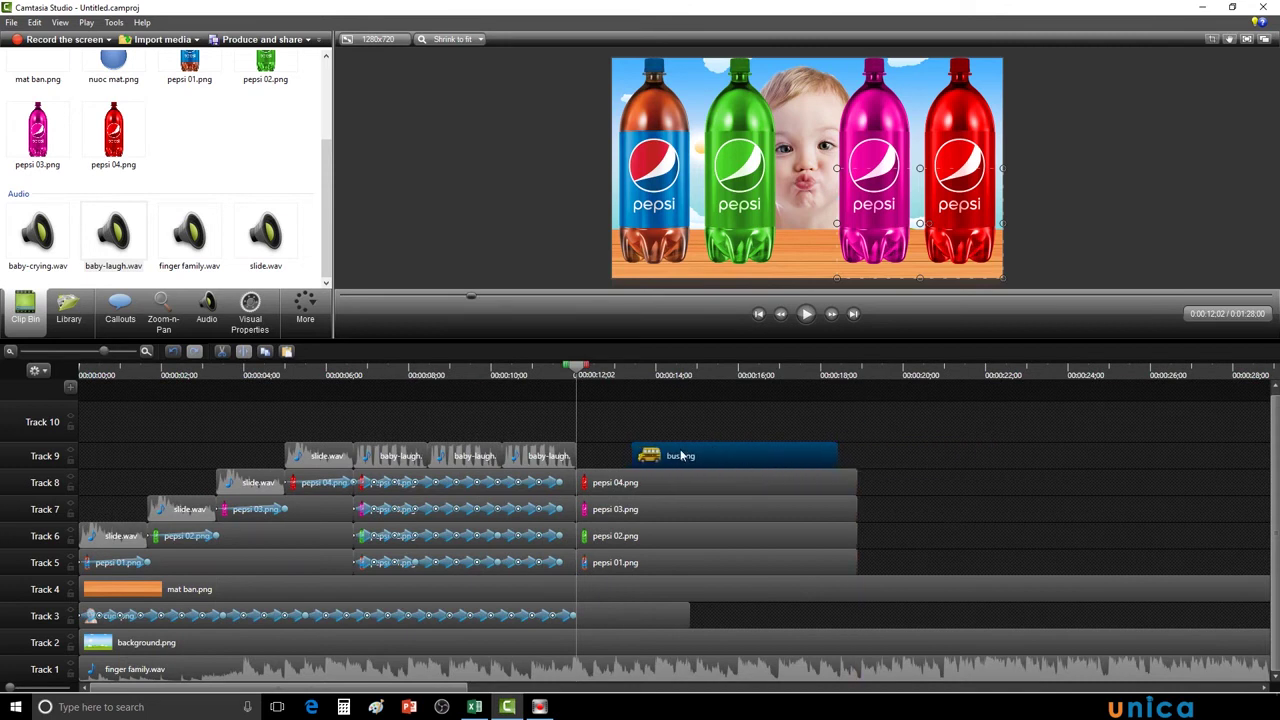
{"action": "mouse_move", "coordinate": [579, 372]}
{"action": "left_mouse_down"}
{"action": "mouse_move", "coordinate": [705, 367]}
{"action": "mouse_move", "coordinate": [577, 368]}
{"action": "left_mouse_up"}
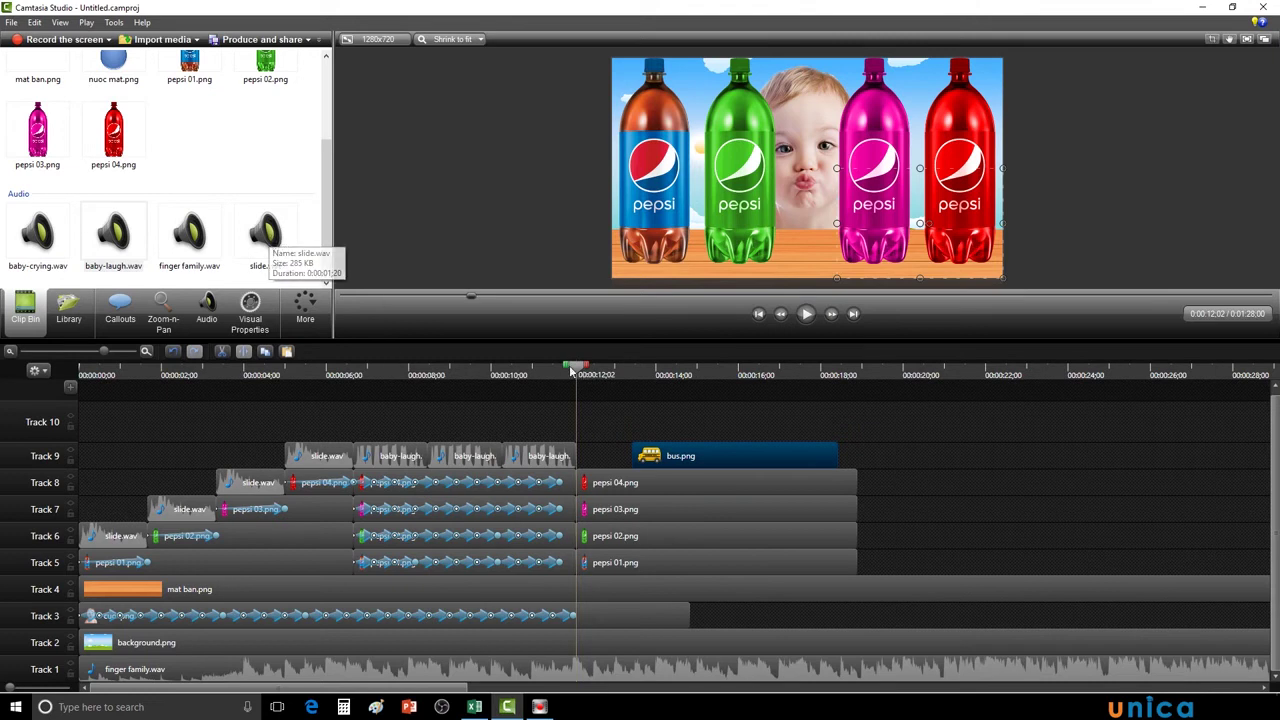
{"action": "mouse_move", "coordinate": [582, 375]}
{"action": "left_mouse_down"}
{"action": "mouse_move", "coordinate": [574, 368]}
{"action": "mouse_move", "coordinate": [757, 368]}
{"action": "mouse_move", "coordinate": [585, 376]}
{"action": "left_mouse_up"}
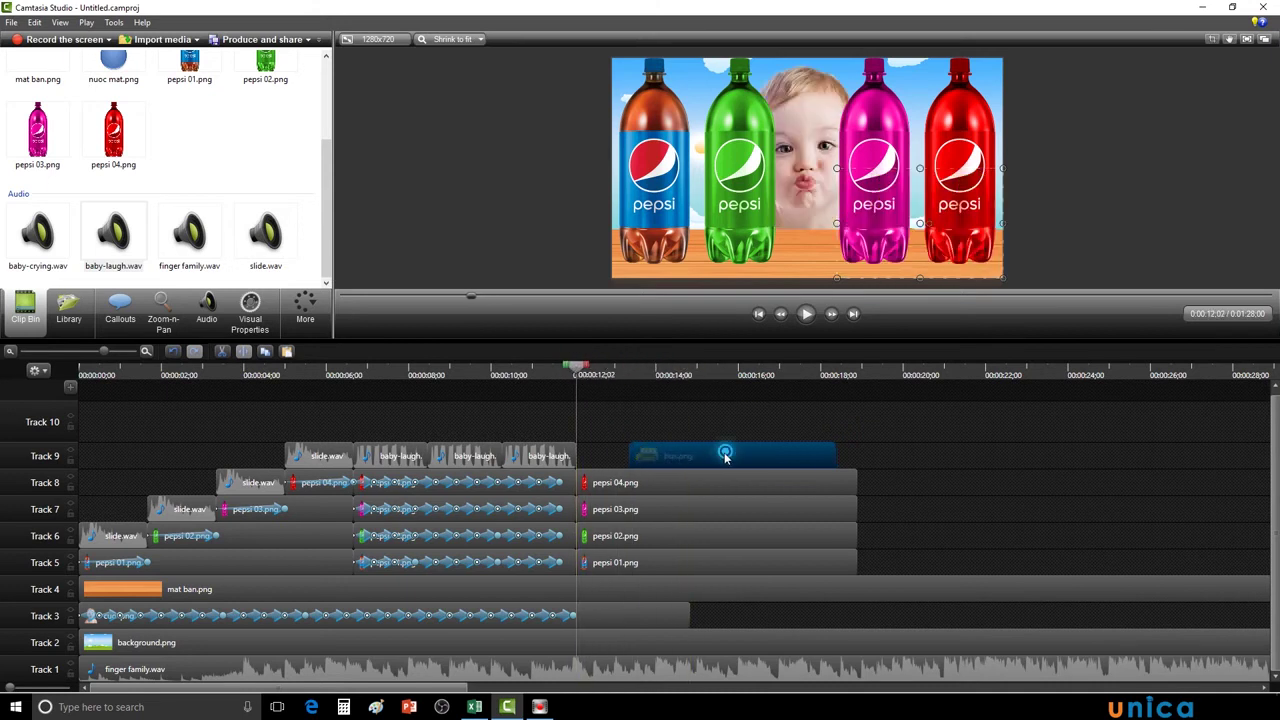
{"action": "left_click_drag", "start_coordinate": [725, 451], "coordinate": [672, 456]}
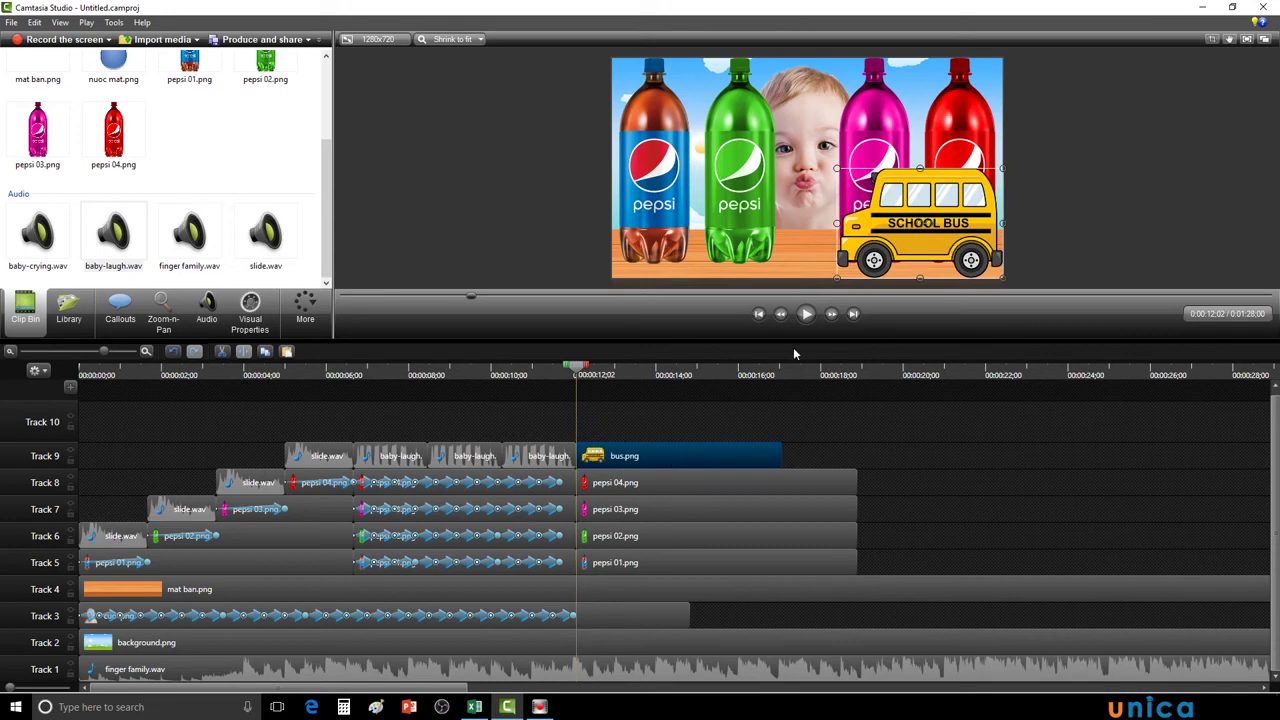
{"action": "left_click_drag", "start_coordinate": [909, 259], "coordinate": [1066, 255]}
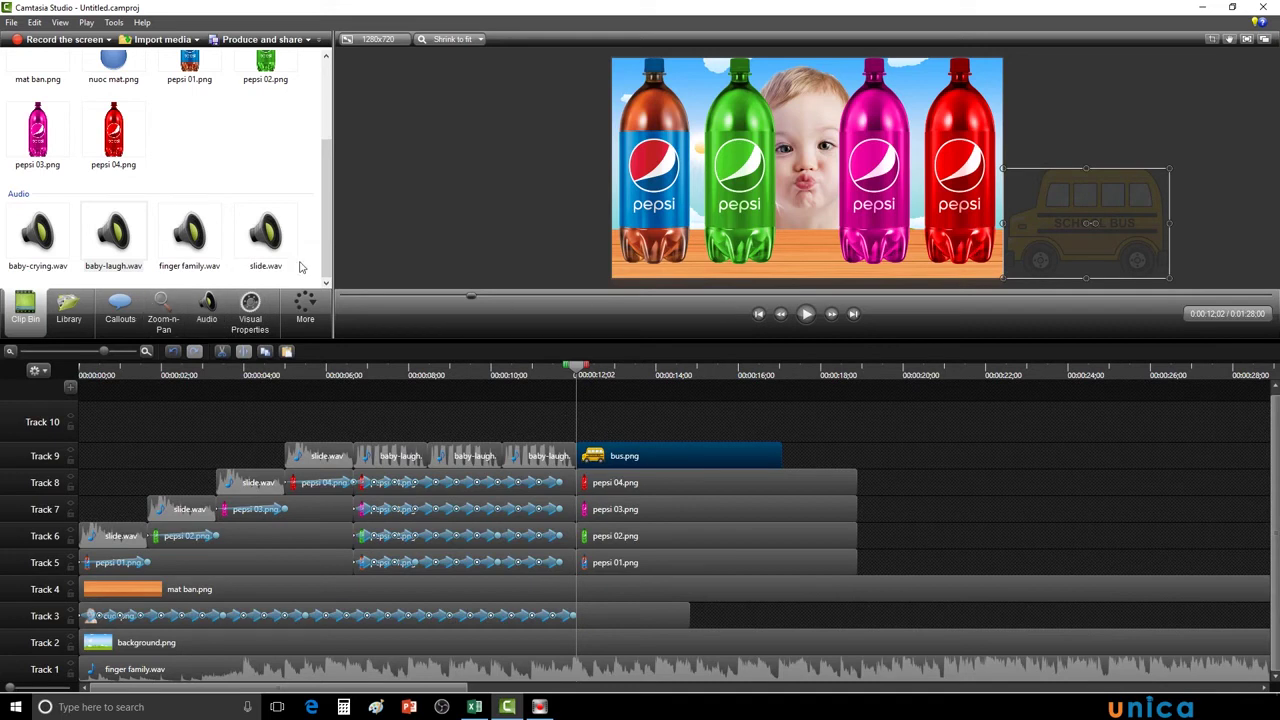
Add slide.wav at 0:00:12;02 above the bus.png clip and play the timeline from there
{"action": "left_click", "coordinate": [272, 242]}
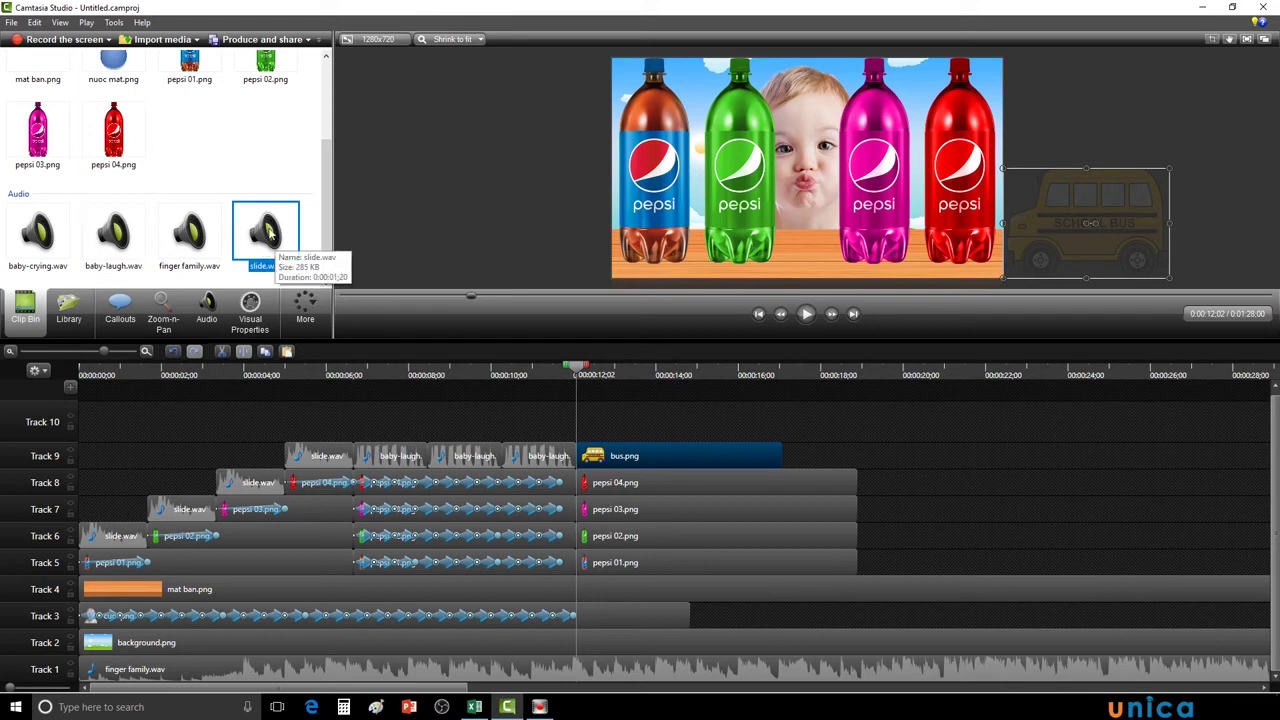
{"action": "right_click", "coordinate": [277, 234]}
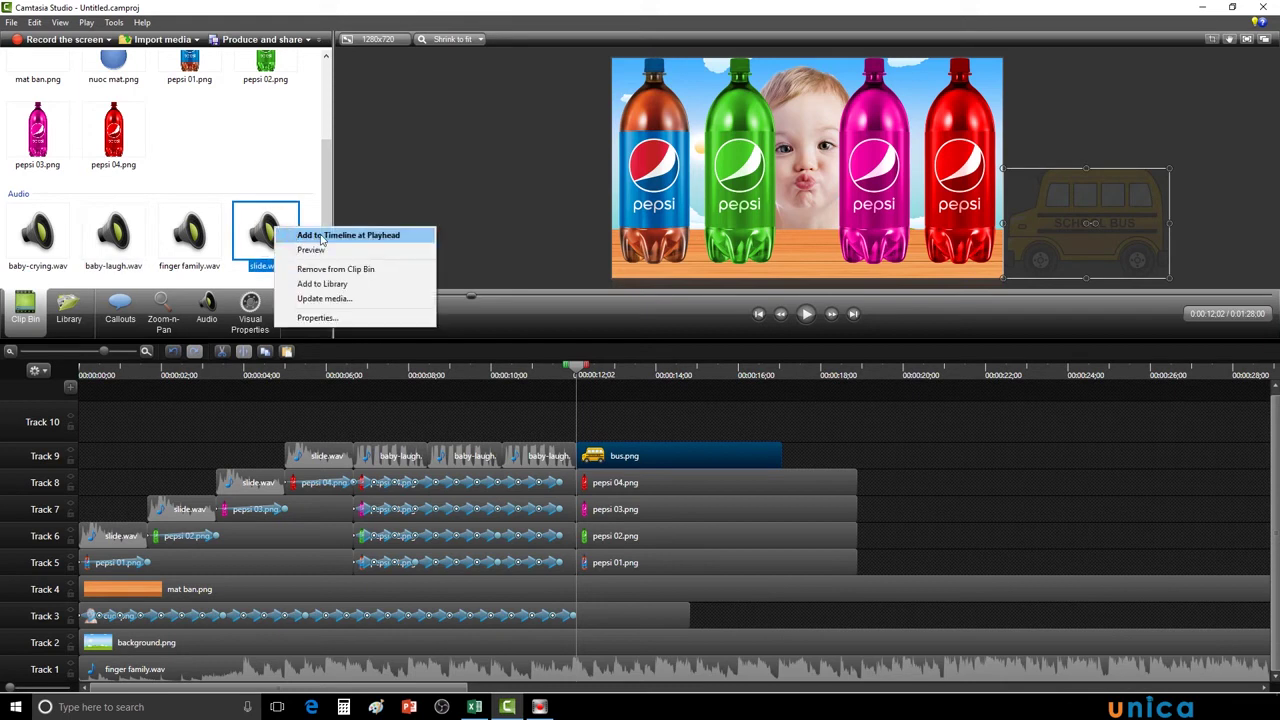
{"action": "left_click", "coordinate": [320, 238]}
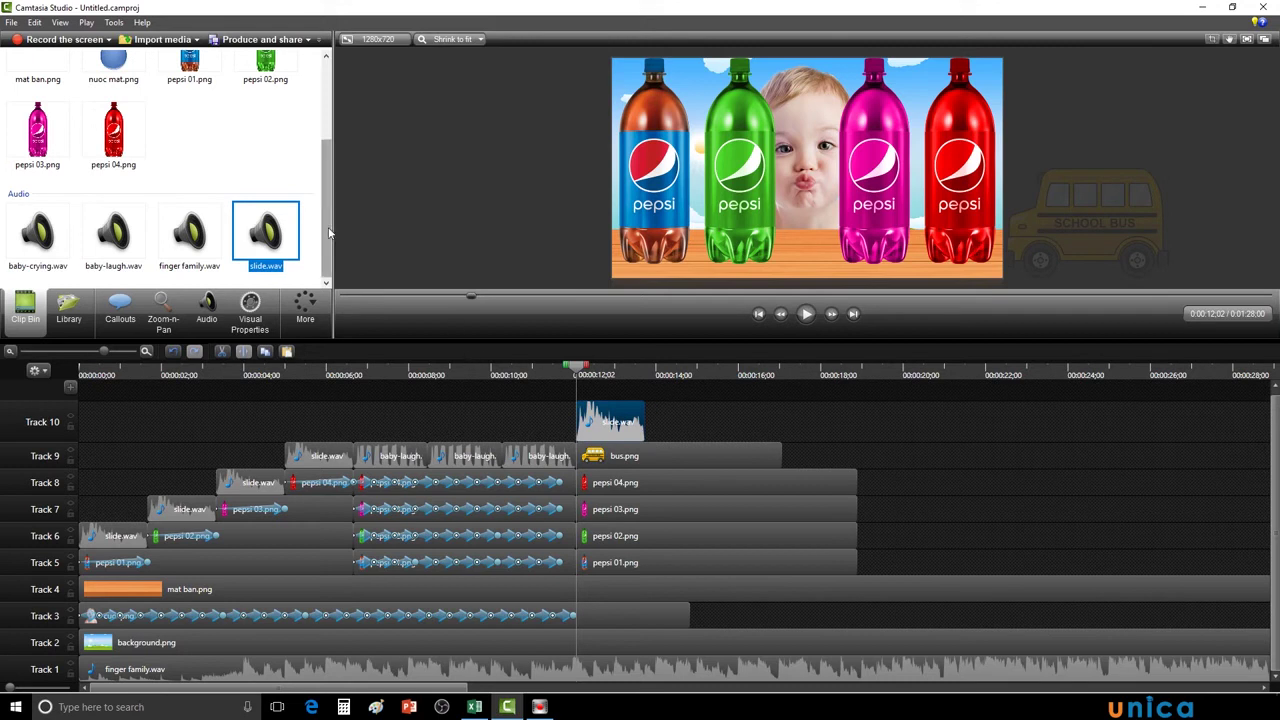
{"action": "left_click", "coordinate": [807, 314]}
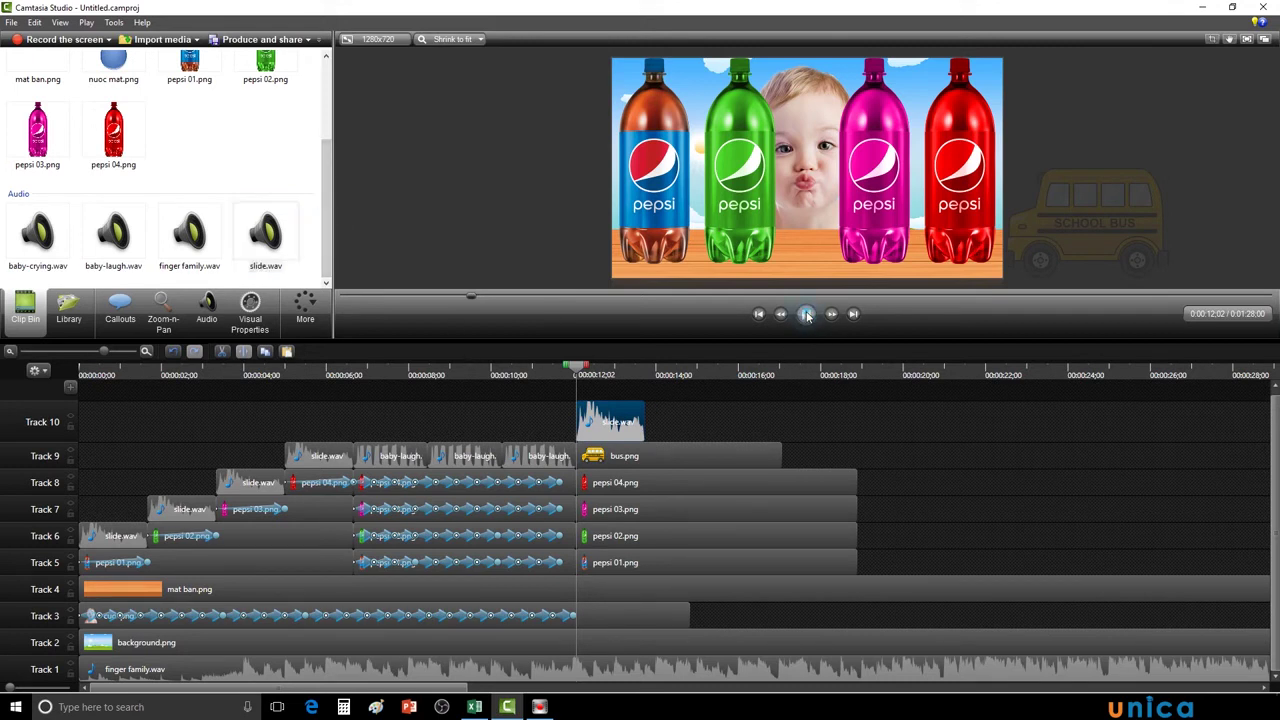
Stop playback, return the playhead to 0:00:12;02 and shorten the bus.png clip on Track 9 to end together with slide.wav
{"action": "left_click", "coordinate": [807, 314]}
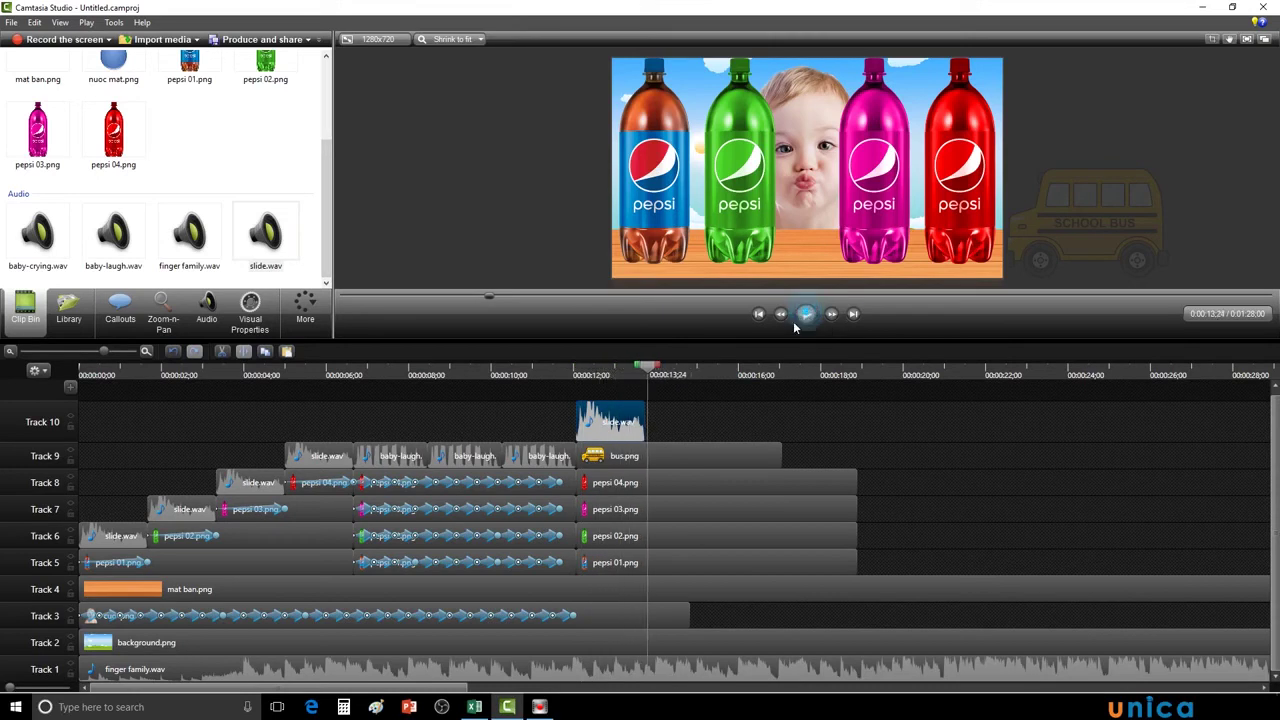
{"action": "left_click_drag", "start_coordinate": [646, 367], "coordinate": [578, 377]}
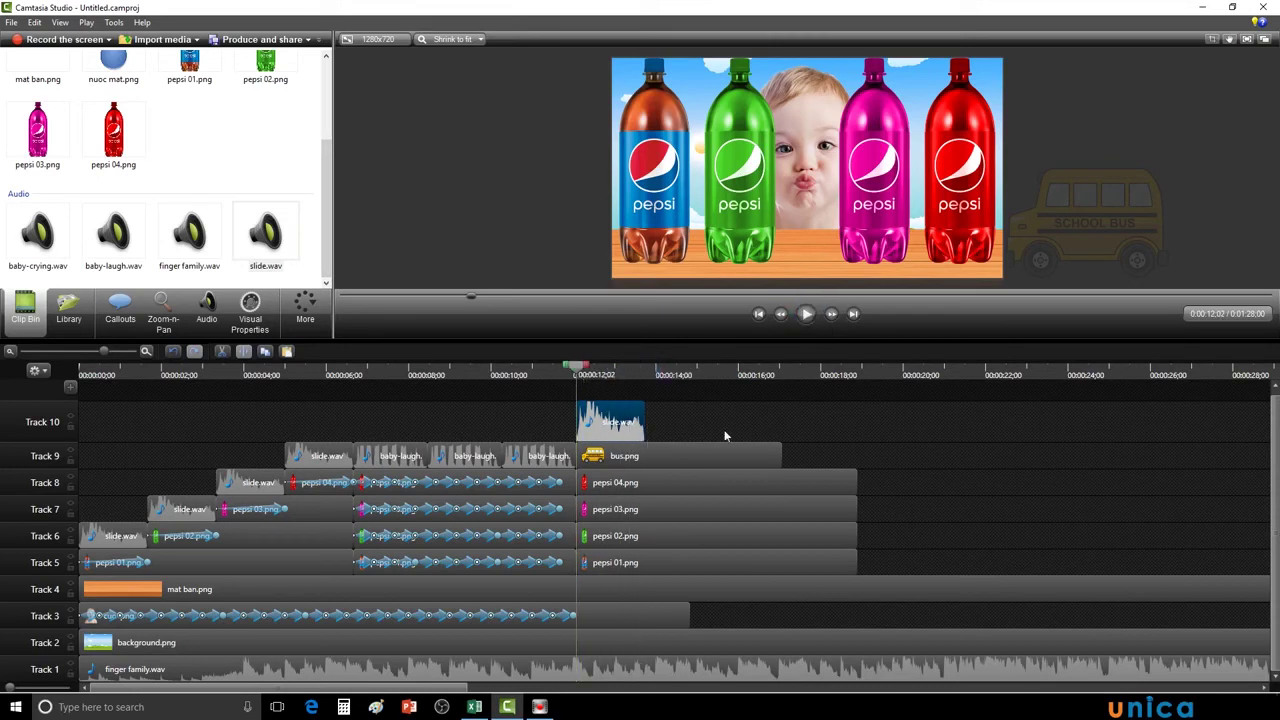
{"action": "left_click_drag", "start_coordinate": [780, 455], "coordinate": [648, 457]}
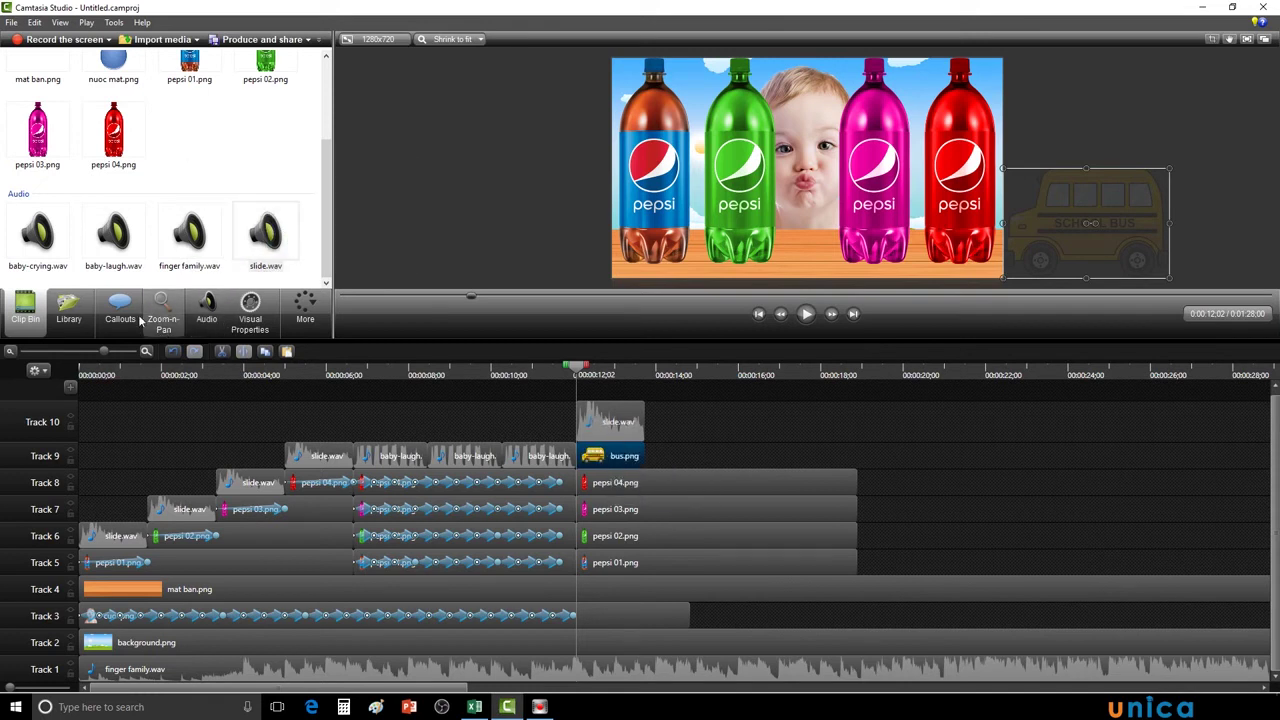
Animate the bus driving in from outside the canvas to X 368, Y -180 over the whole bus.png clip, and play it back
{"action": "left_click", "coordinate": [258, 308]}
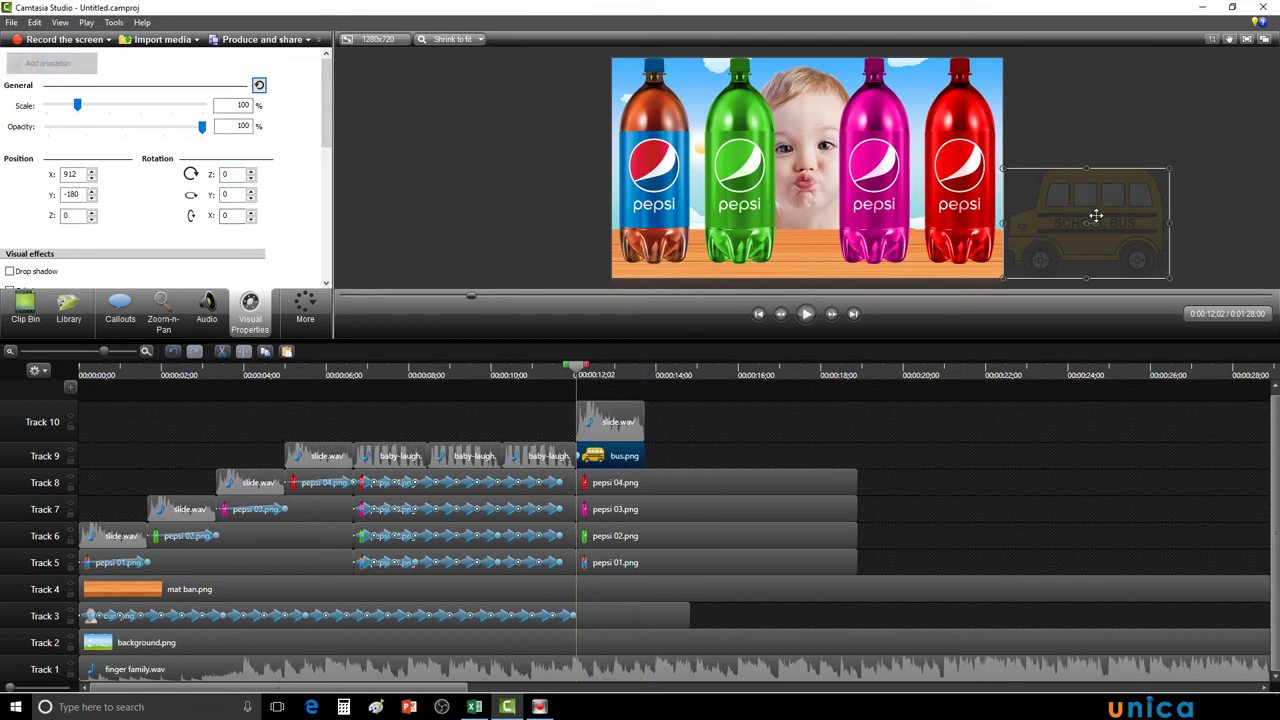
{"action": "left_click_drag", "start_coordinate": [1129, 251], "coordinate": [967, 257]}
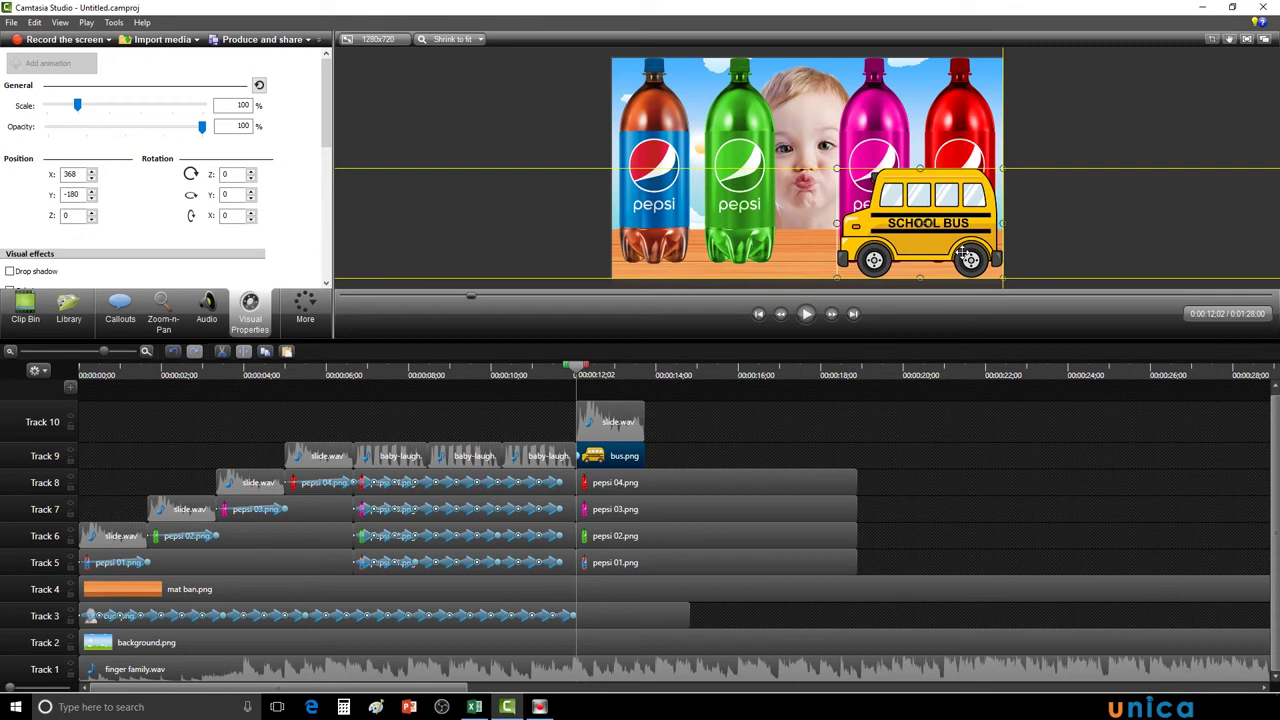
{"action": "left_click_drag", "start_coordinate": [965, 255], "coordinate": [966, 254]}
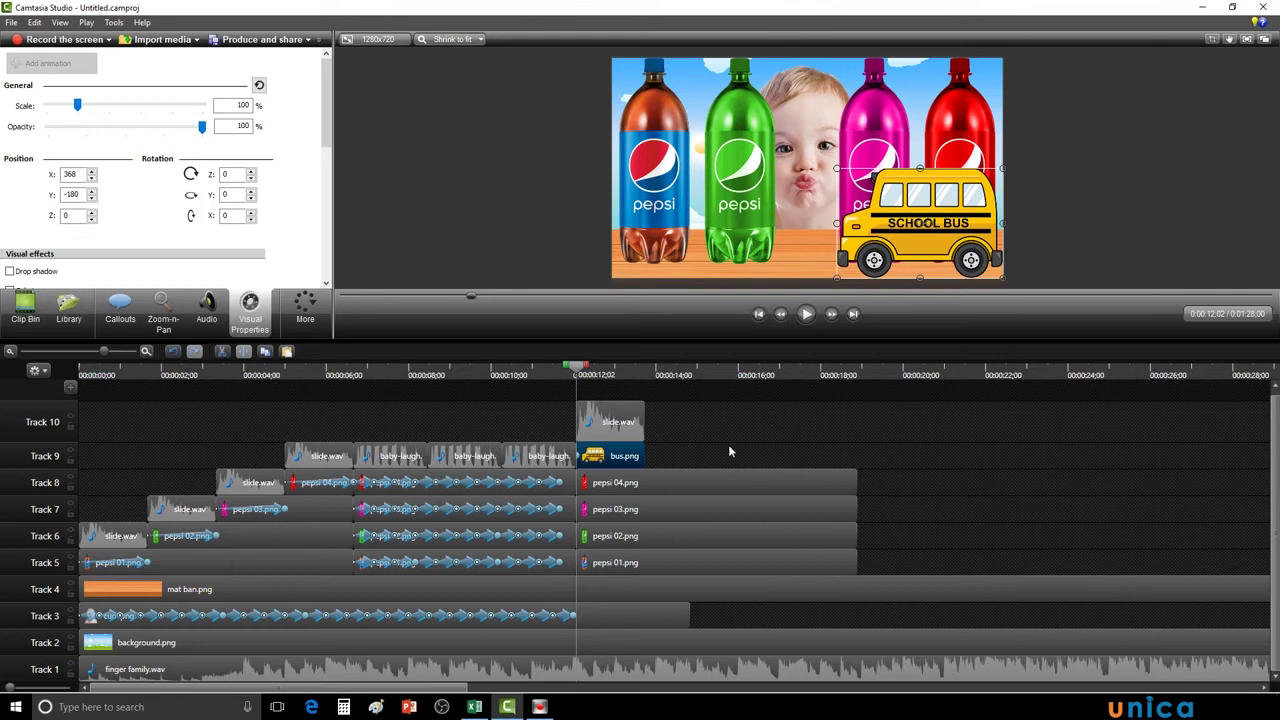
{"action": "left_click_drag", "start_coordinate": [586, 456], "coordinate": [670, 458]}
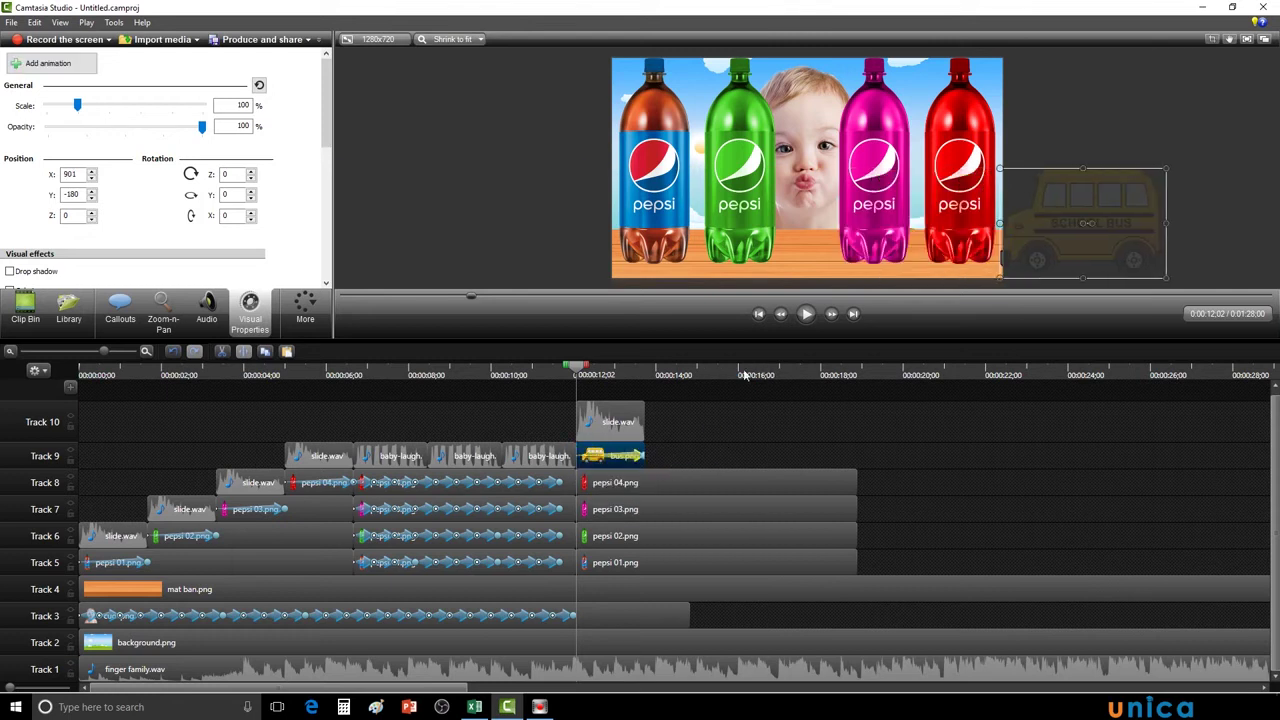
{"action": "left_click", "coordinate": [806, 315]}
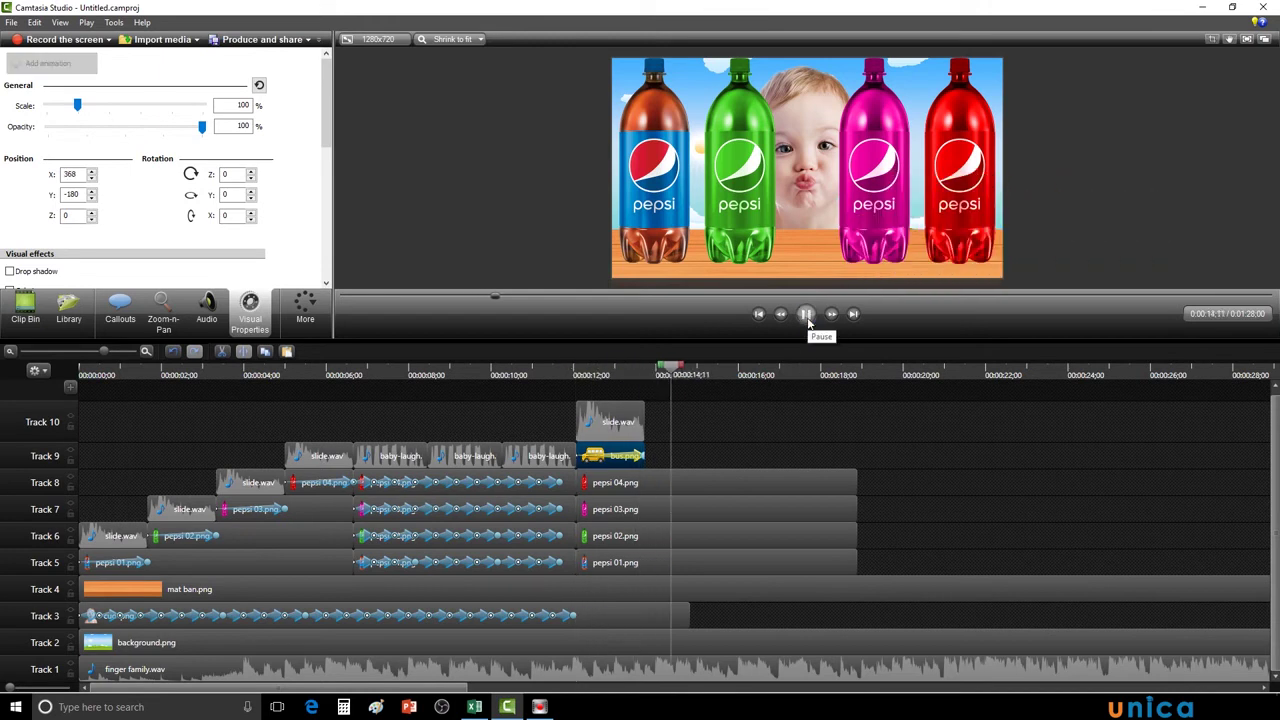
{"action": "left_click", "coordinate": [806, 314]}
Split the pepsi 04.png clip on Track 8 at 0:00:13;22 and extend the bus.png clip's end to about 0:00:17;15
{"action": "left_click_drag", "start_coordinate": [706, 370], "coordinate": [648, 374]}
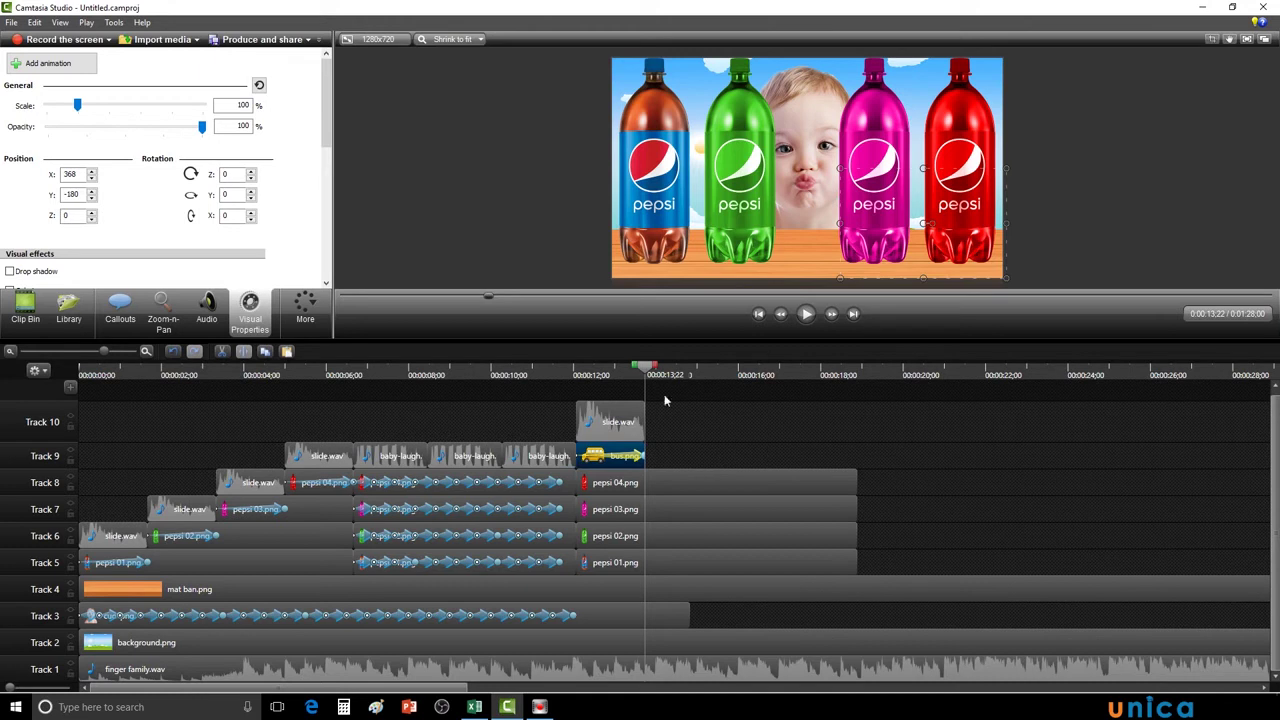
{"action": "mouse_move", "coordinate": [648, 372]}
{"action": "left_mouse_down"}
{"action": "mouse_move", "coordinate": [623, 372]}
{"action": "mouse_move", "coordinate": [645, 372]}
{"action": "left_mouse_up"}
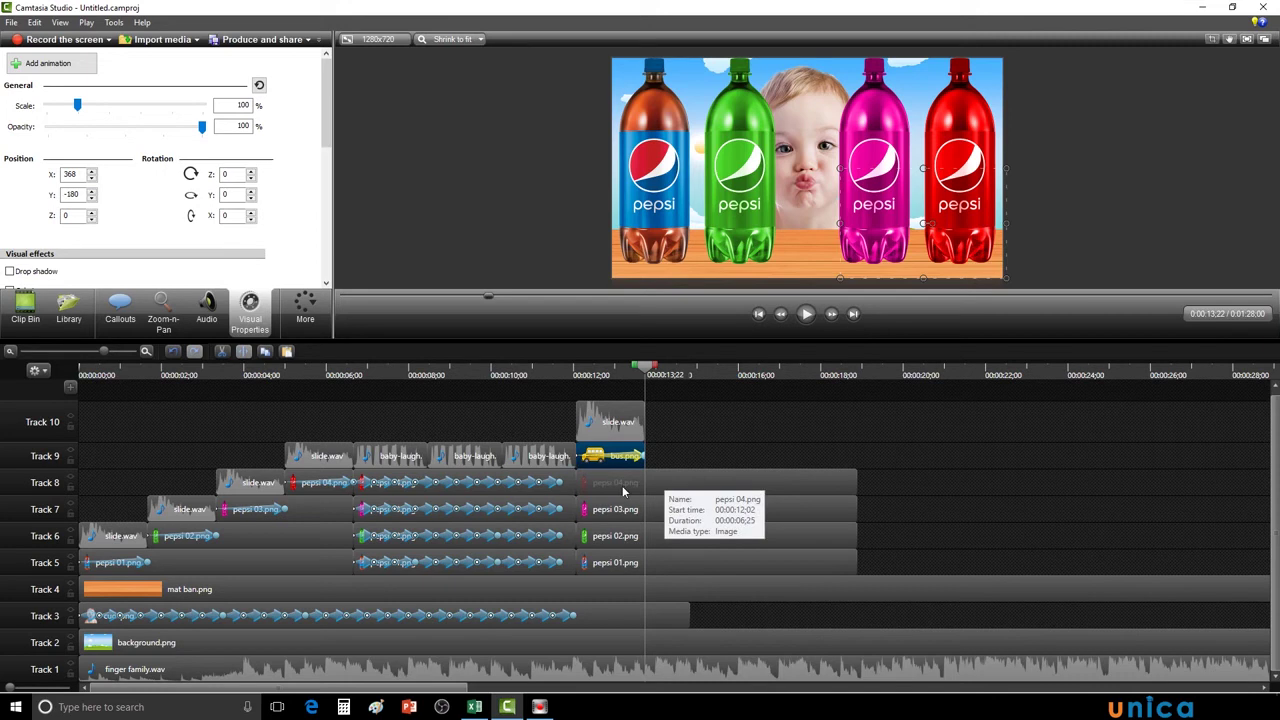
{"action": "left_click", "coordinate": [660, 486]}
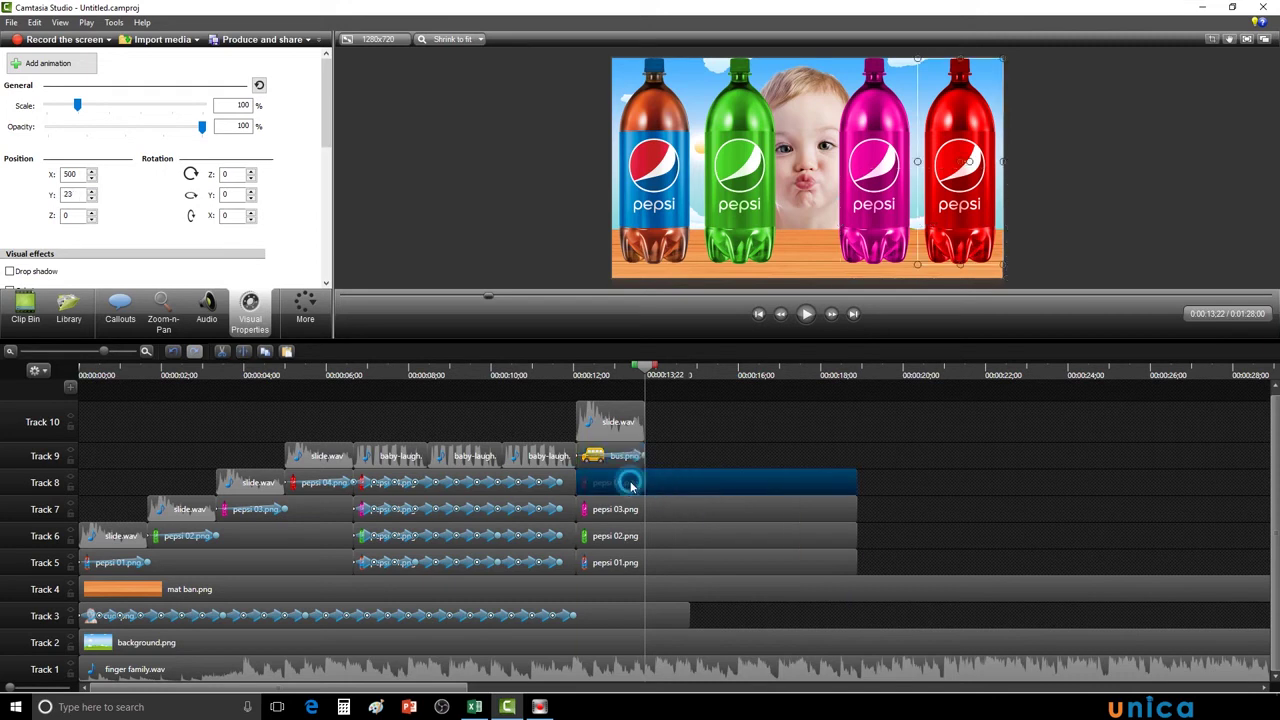
{"action": "left_click", "coordinate": [247, 355]}
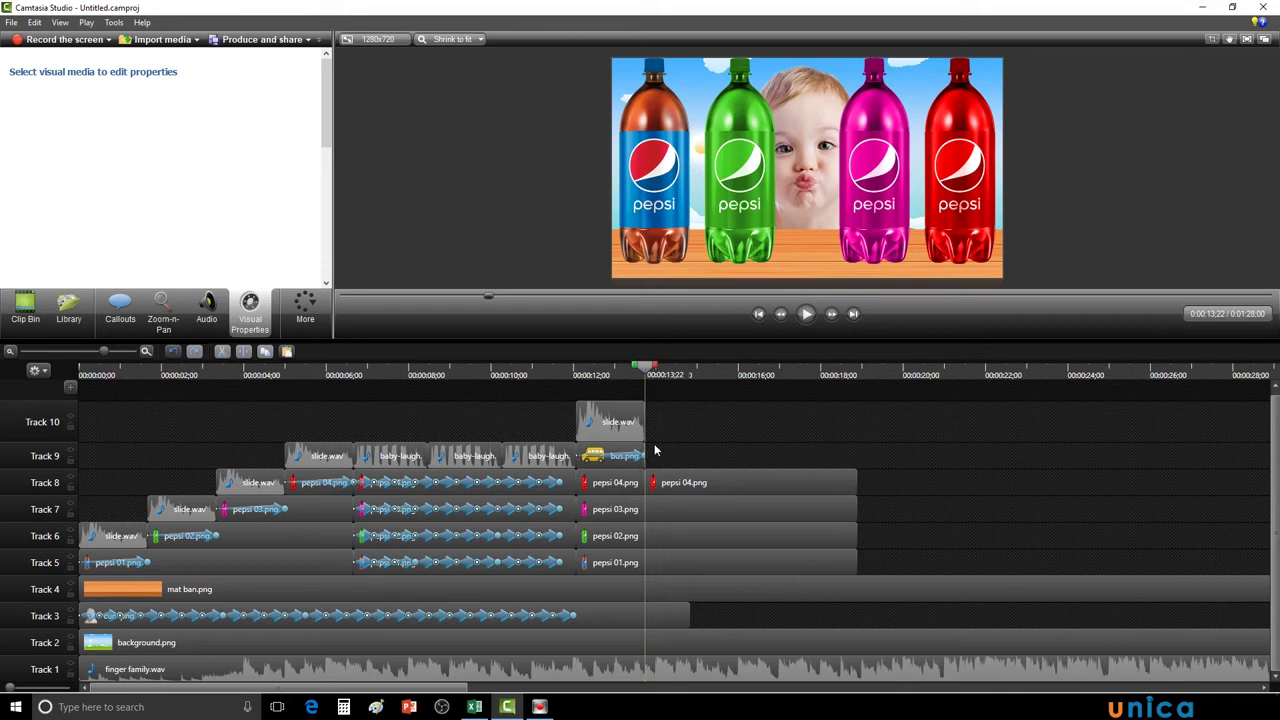
{"action": "left_click_drag", "start_coordinate": [644, 446], "coordinate": [801, 449]}
Add a second slide.wav on Track 10 at 0:00:13;22, play it briefly and return the playhead to its start
{"action": "left_click", "coordinate": [670, 481]}
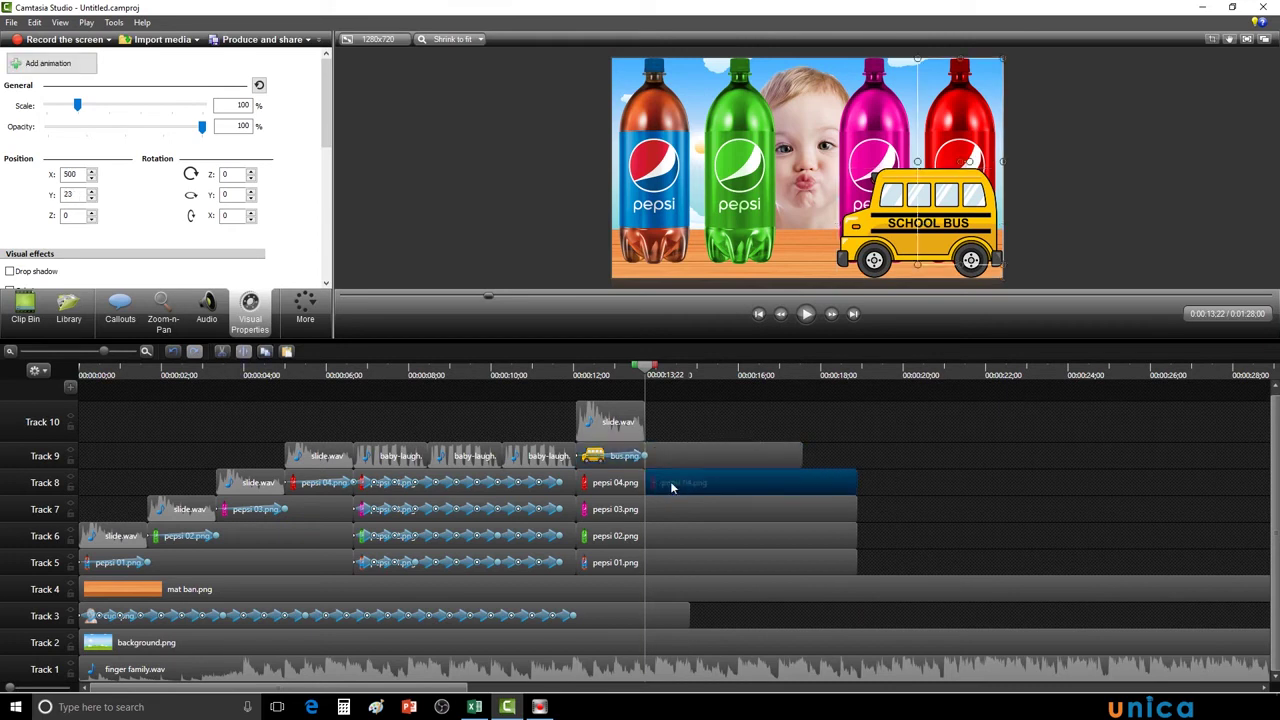
{"action": "left_click", "coordinate": [25, 310]}
{"action": "left_click", "coordinate": [257, 236]}
{"action": "right_click", "coordinate": [257, 236]}
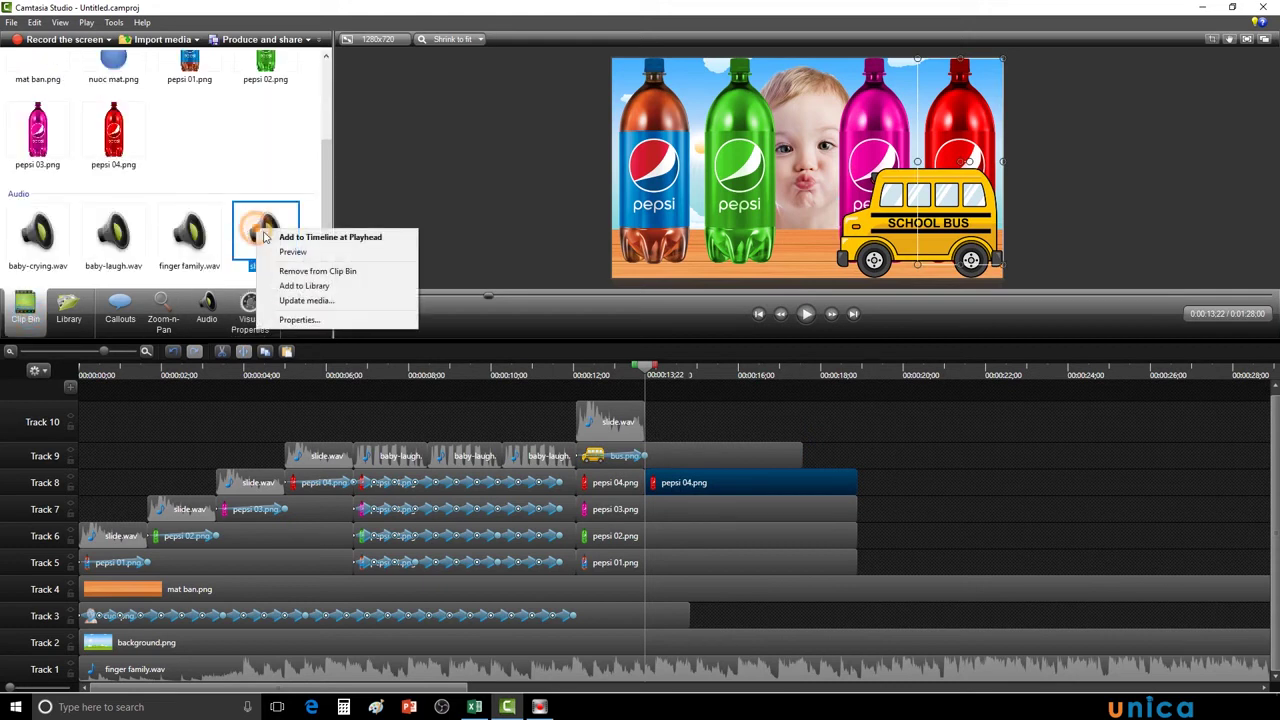
{"action": "left_click", "coordinate": [306, 244]}
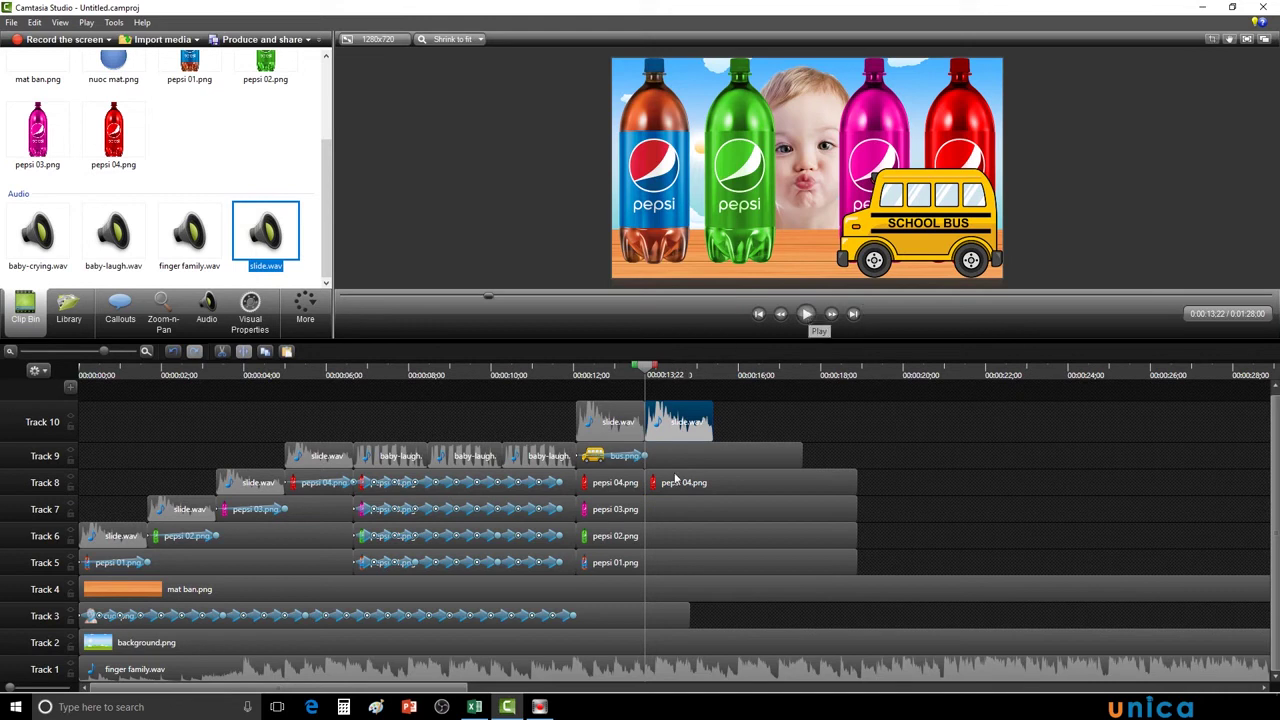
{"action": "left_click_drag", "start_coordinate": [669, 485], "coordinate": [670, 486]}
{"action": "left_click", "coordinate": [806, 314]}
{"action": "left_click", "coordinate": [806, 314]}
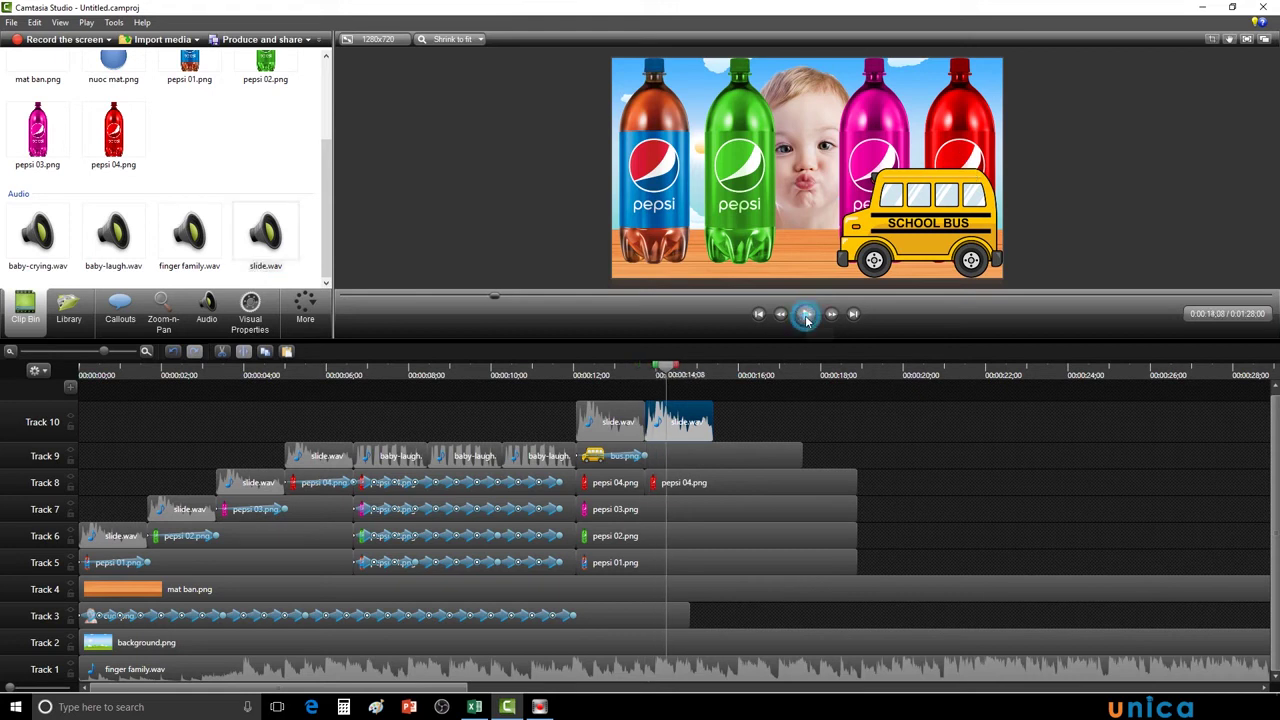
{"action": "left_click_drag", "start_coordinate": [665, 370], "coordinate": [645, 370]}
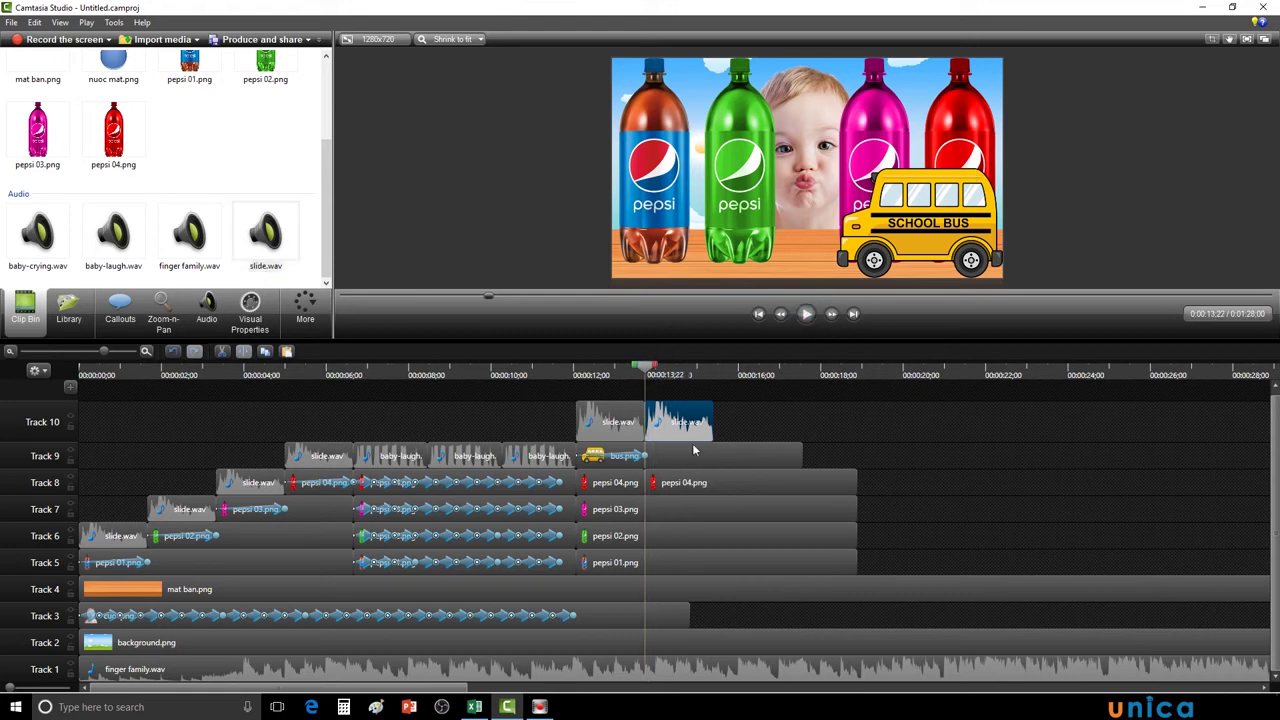
Split the pepsi 04.png clip on Track 8 at 0:00:15;12, where the second slide.wav ends
{"action": "left_click", "coordinate": [686, 480]}
{"action": "left_click_drag", "start_coordinate": [645, 368], "coordinate": [717, 373]}
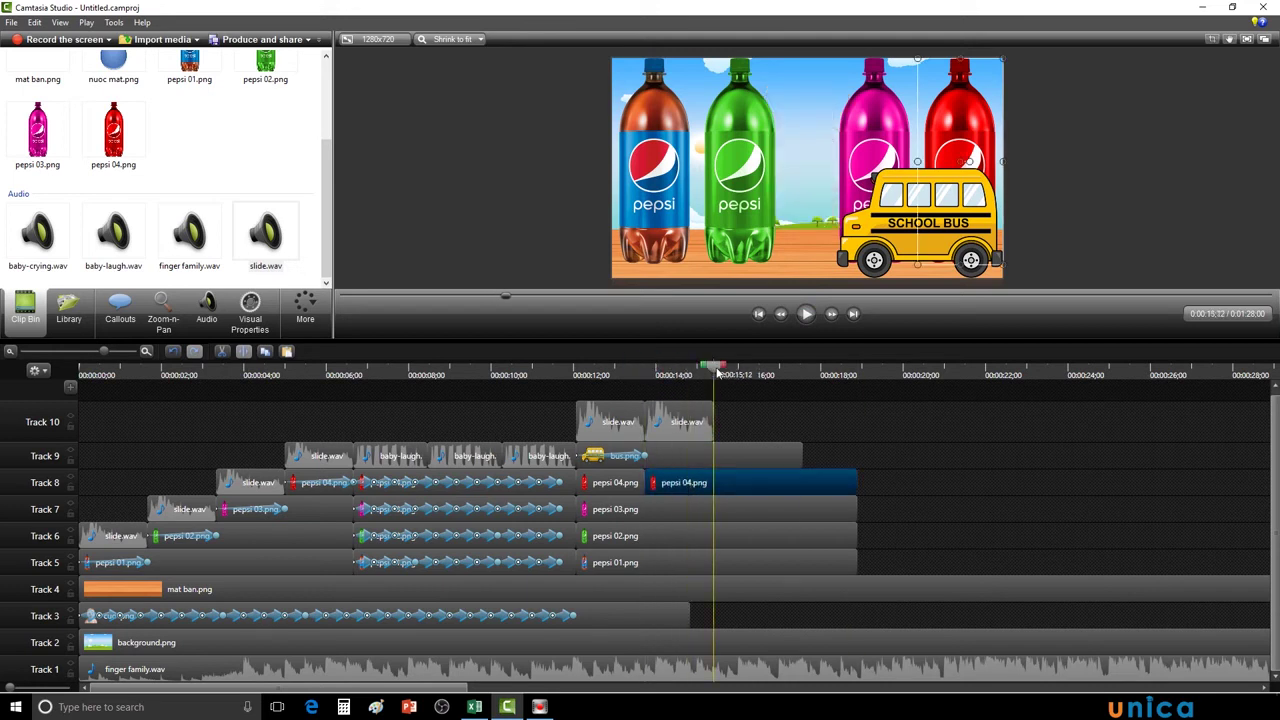
{"action": "left_click", "coordinate": [244, 351]}
{"action": "left_click", "coordinate": [700, 482]}
Animate the pepsi 04.png clip starting at 0:00:13;22 to rise to X 500, Y 338 over its full length, and play it
{"action": "left_click_drag", "start_coordinate": [715, 370], "coordinate": [645, 370]}
{"action": "left_click_drag", "start_coordinate": [680, 482], "coordinate": [685, 483]}
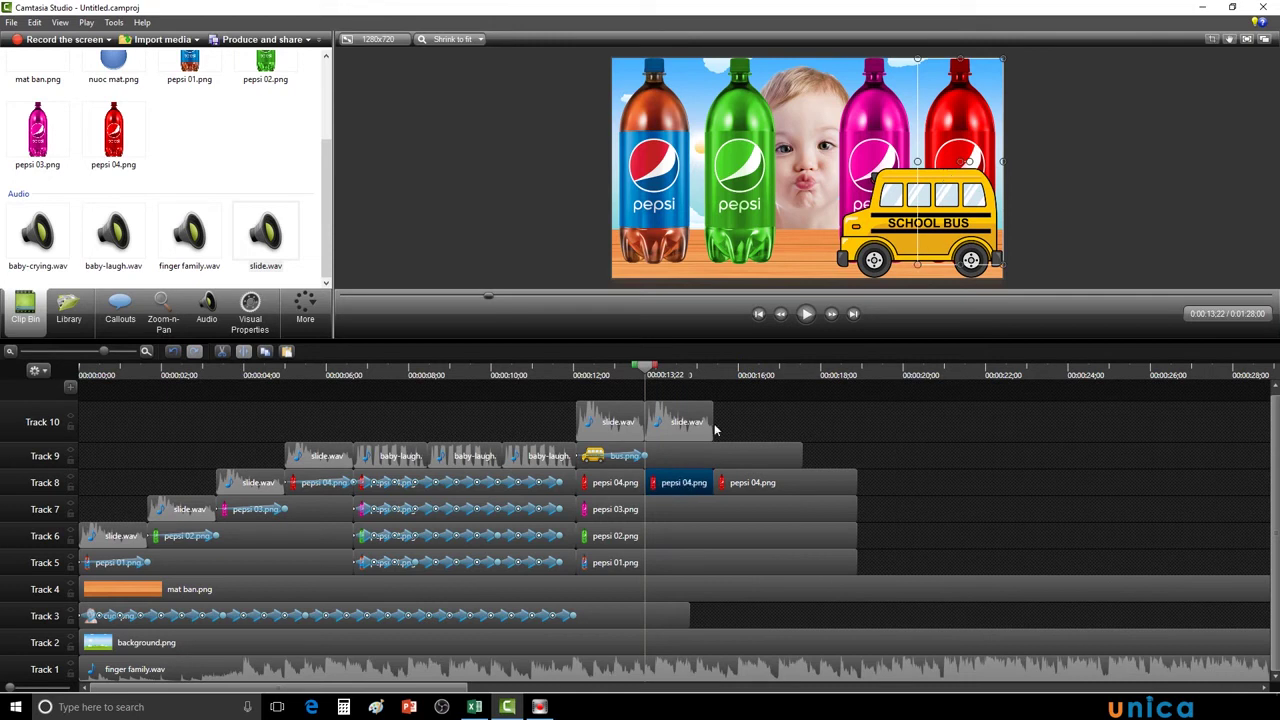
{"action": "left_click", "coordinate": [247, 318]}
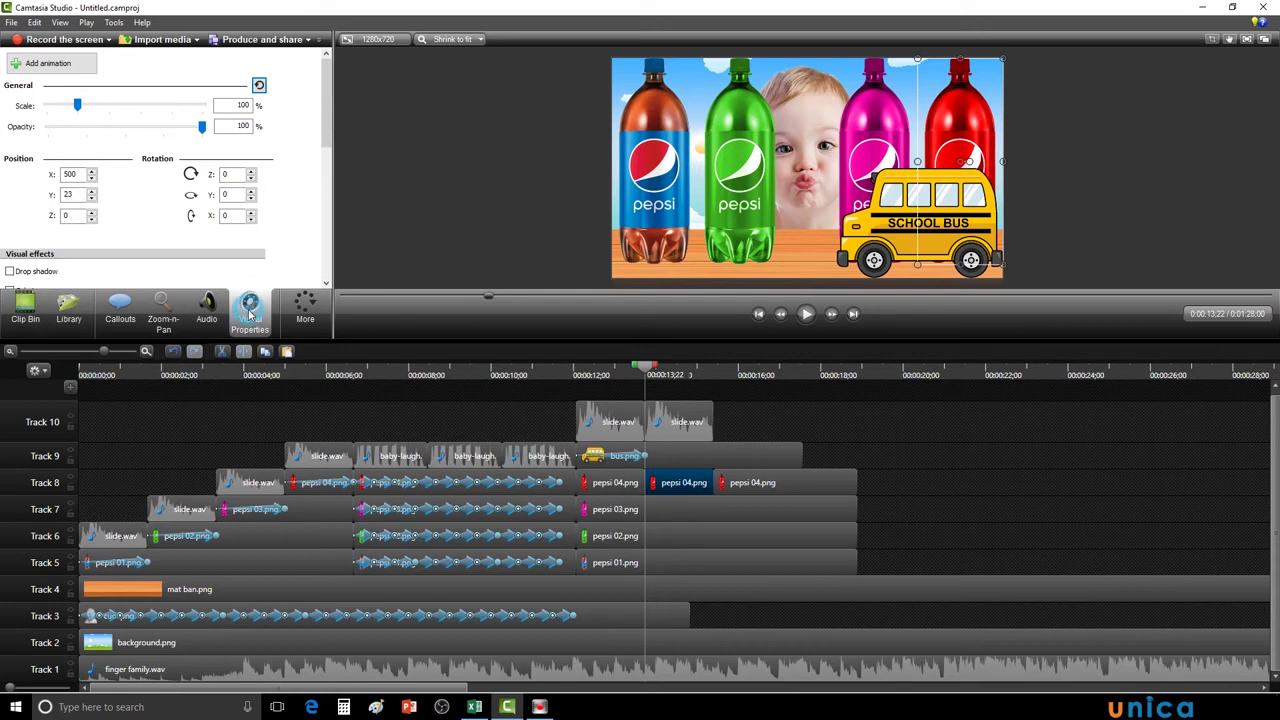
{"action": "left_click", "coordinate": [70, 65]}
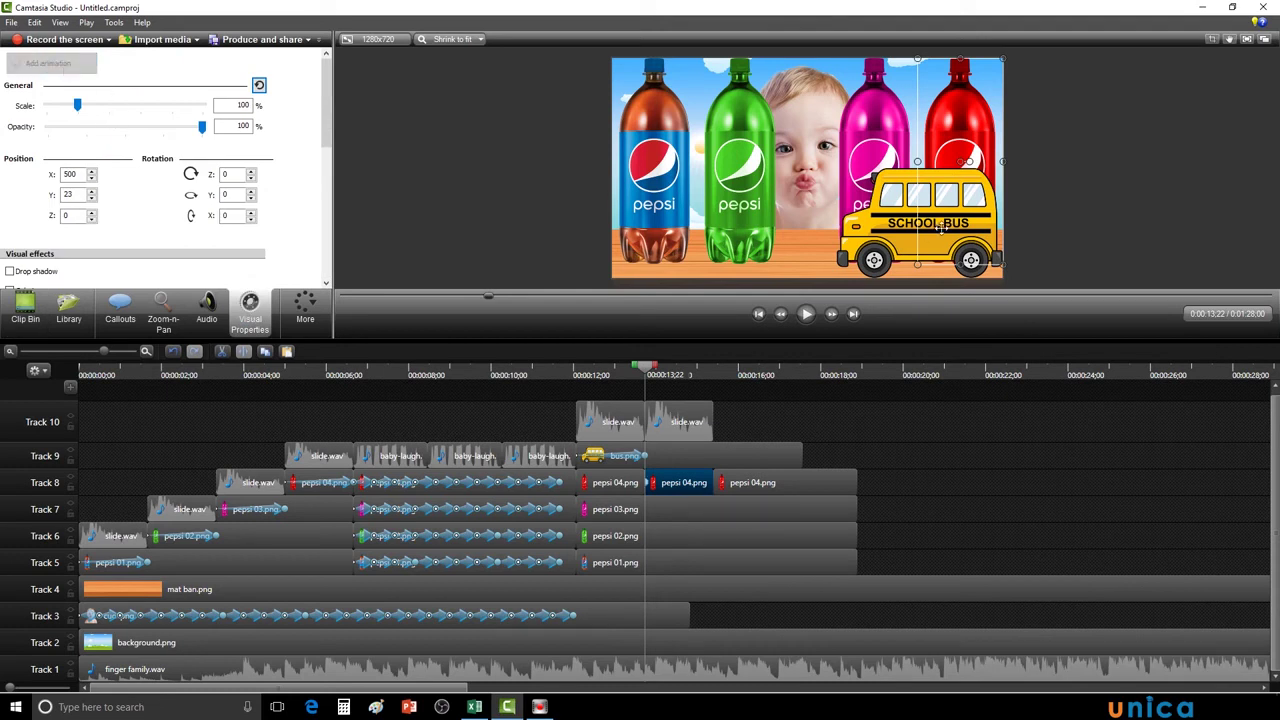
{"action": "left_click_drag", "start_coordinate": [975, 113], "coordinate": [987, 148]}
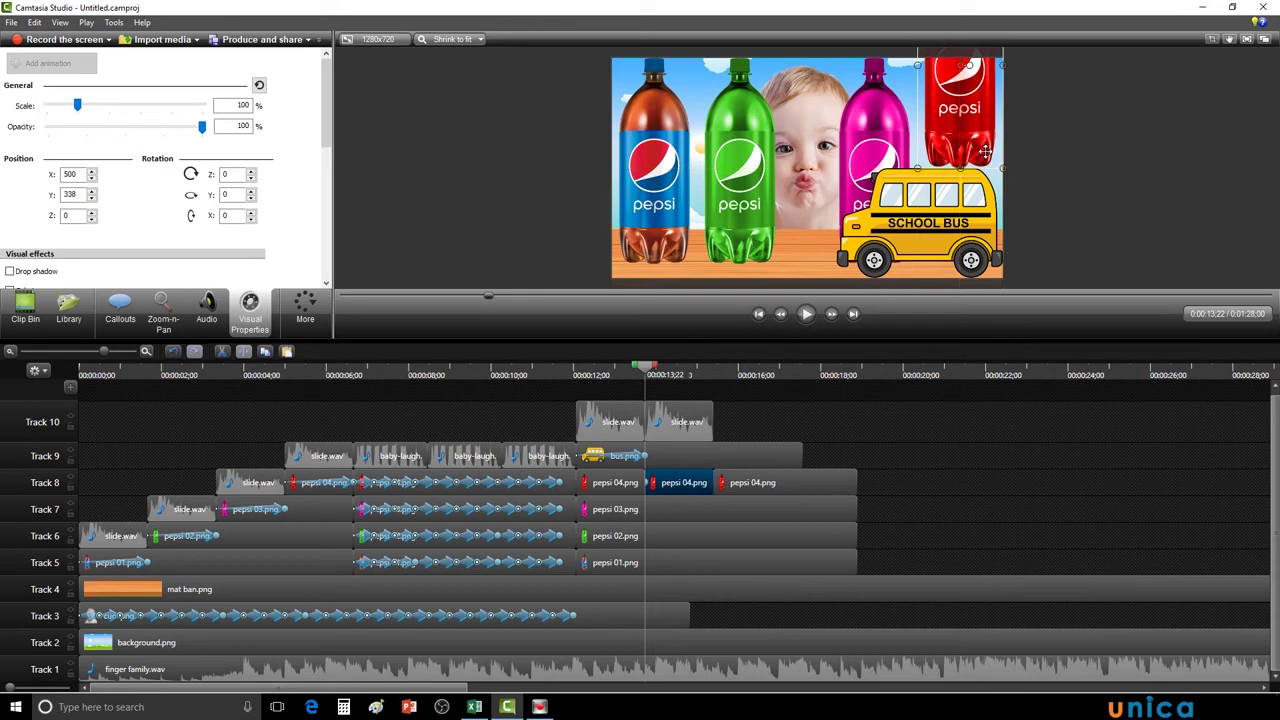
{"action": "left_click", "coordinate": [648, 482]}
{"action": "left_click_drag", "start_coordinate": [648, 482], "coordinate": [712, 482]}
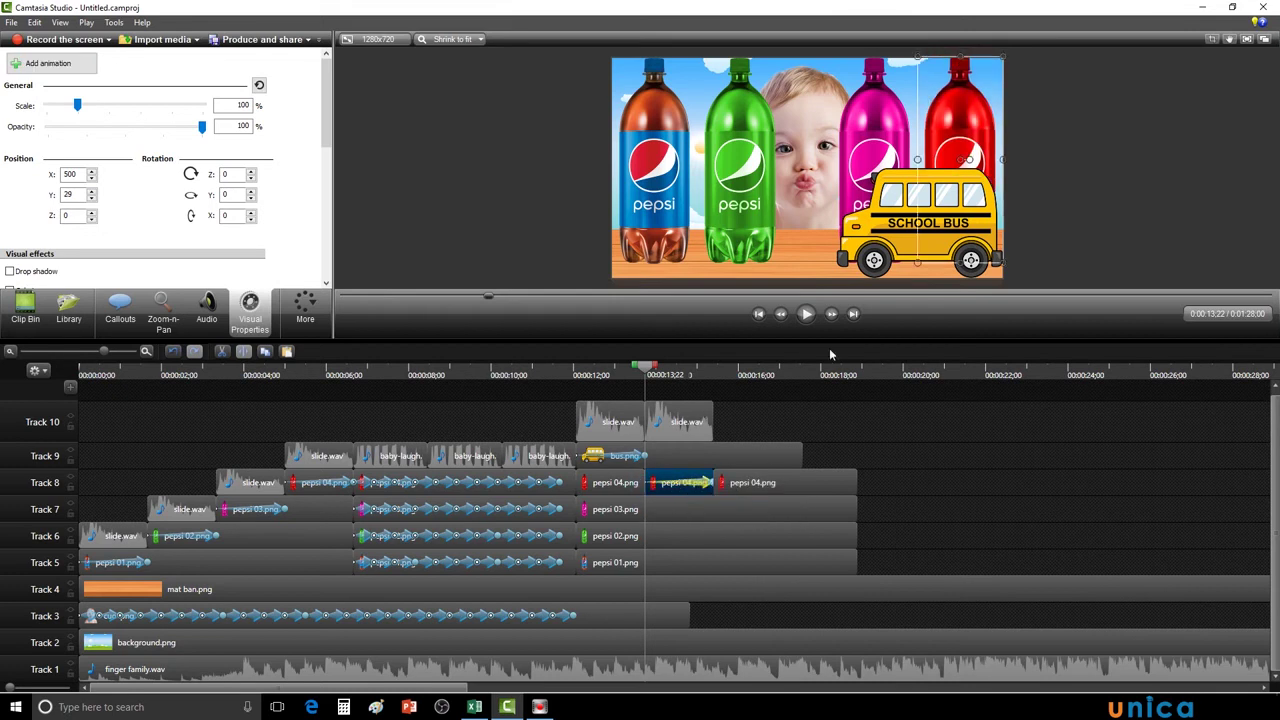
{"action": "left_click", "coordinate": [807, 314]}
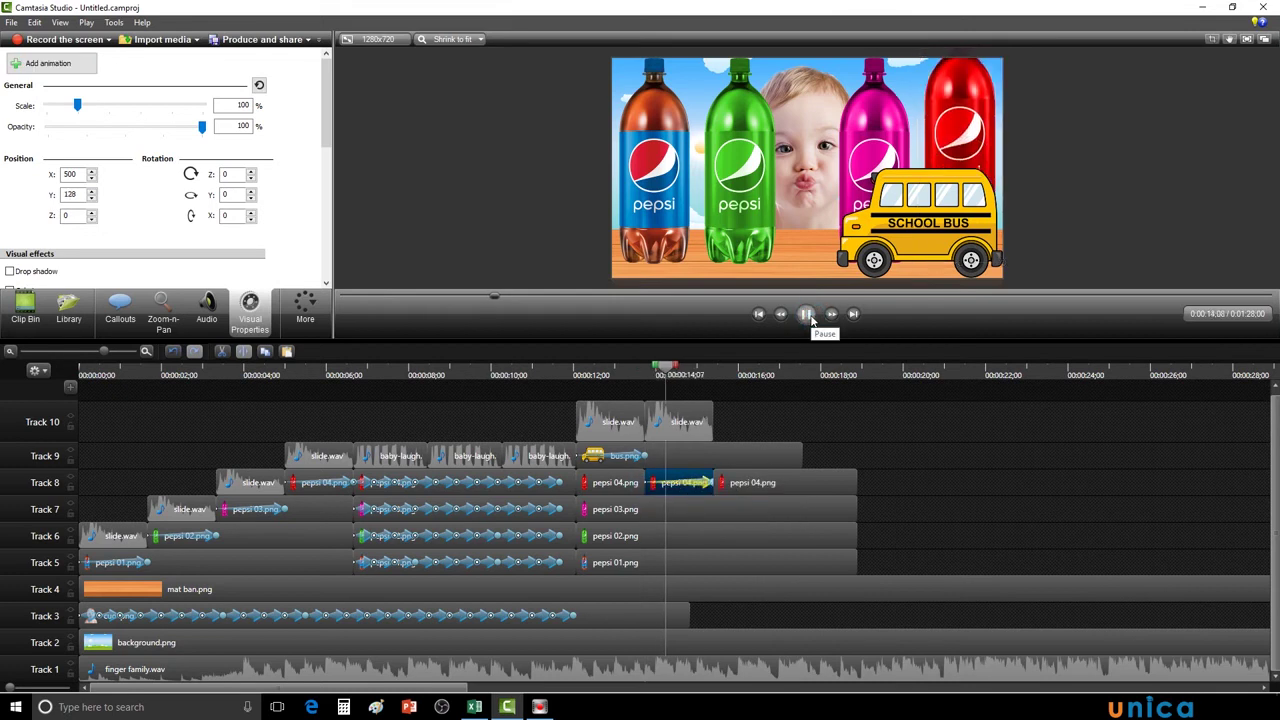
{"action": "left_click", "coordinate": [806, 316]}
Extend the baby clip on Track 3 to about 0:00:21;20 and play the timeline from 0:00:15;12
{"action": "left_click_drag", "start_coordinate": [759, 378], "coordinate": [716, 380]}
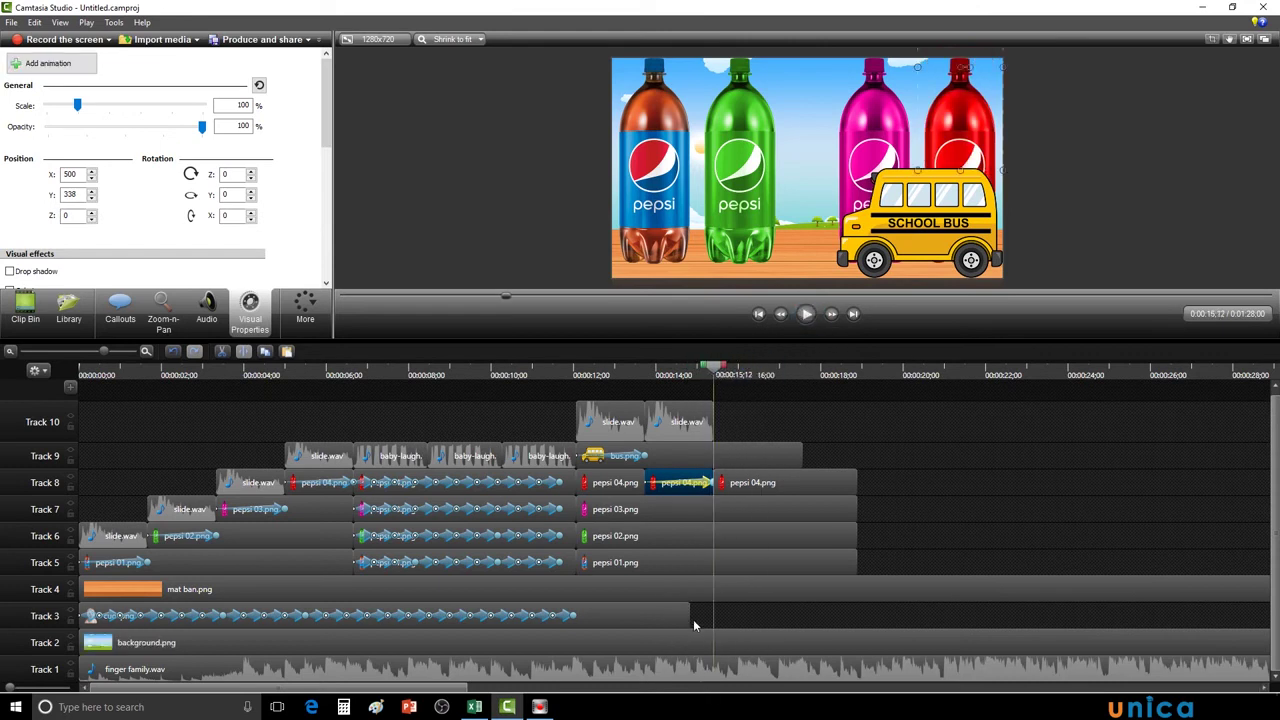
{"action": "left_click_drag", "start_coordinate": [689, 617], "coordinate": [974, 609]}
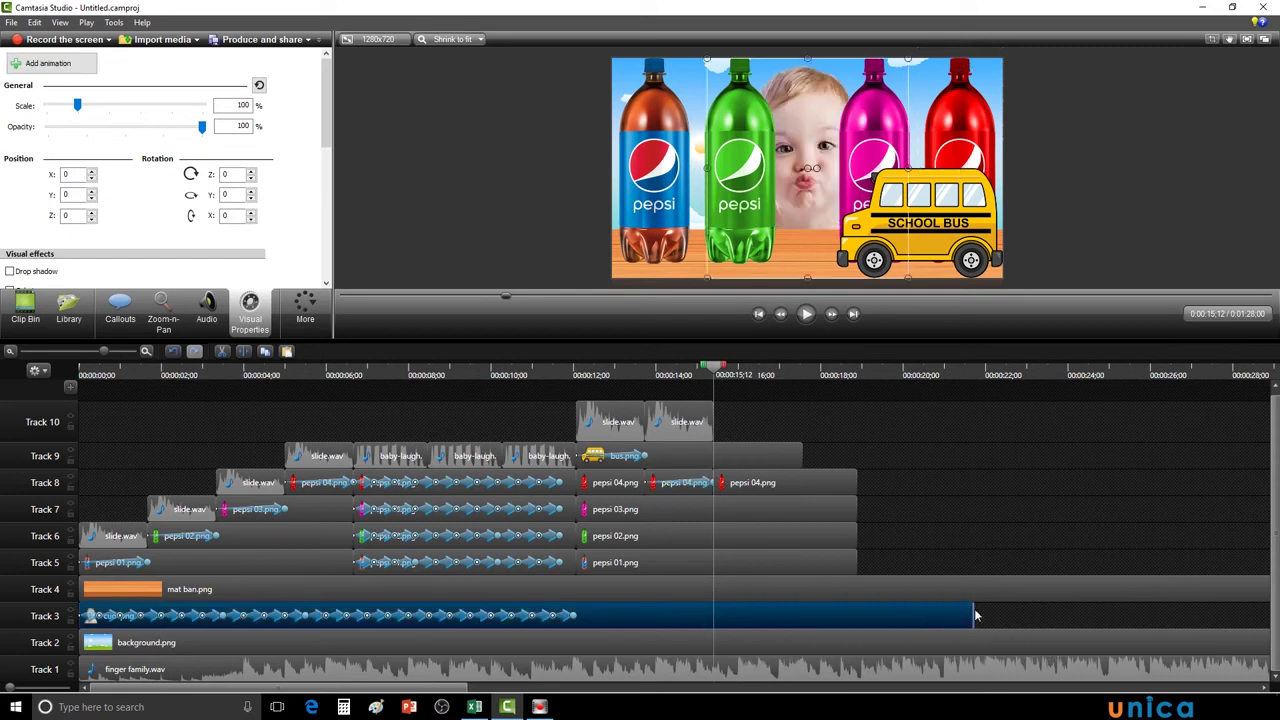
{"action": "left_click", "coordinate": [806, 313]}
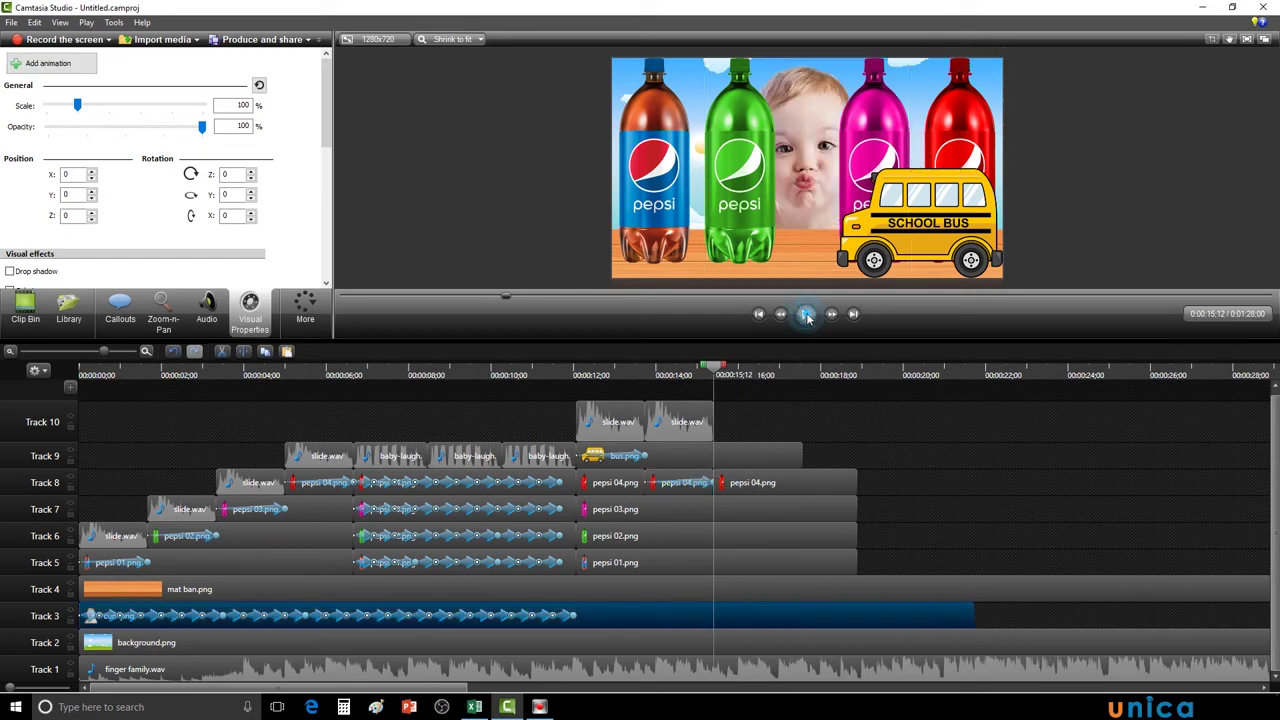
{"action": "left_click", "coordinate": [806, 313]}
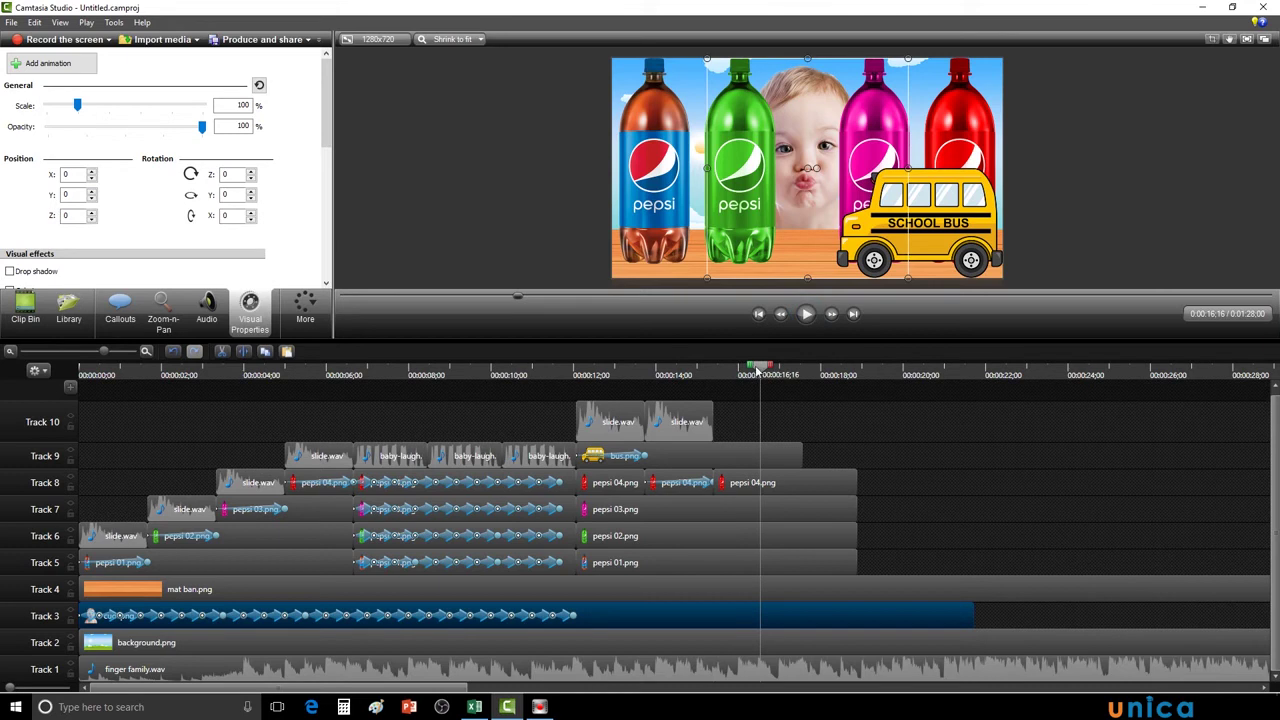
Play the section from about 0:00:13;22 several times to review the red bottle rising behind the bus
{"action": "left_click_drag", "start_coordinate": [752, 367], "coordinate": [637, 390]}
{"action": "left_click", "coordinate": [807, 314]}
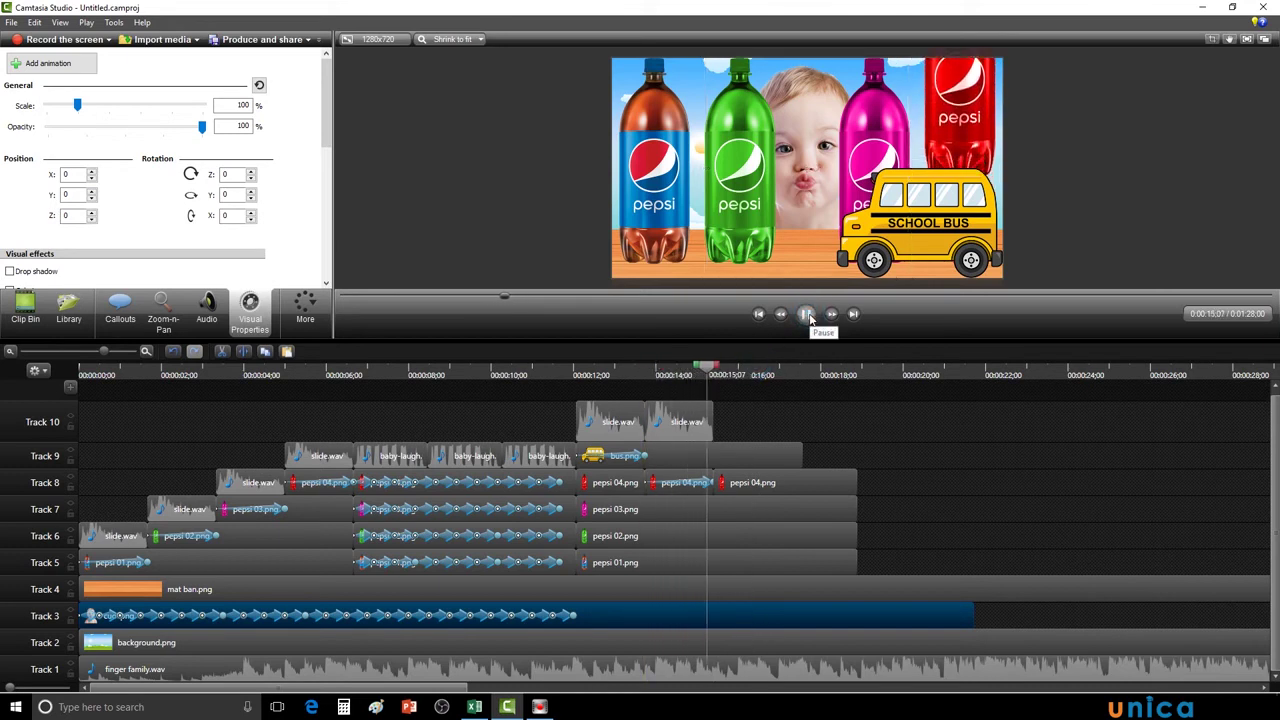
{"action": "left_click", "coordinate": [808, 314]}
{"action": "left_click_drag", "start_coordinate": [754, 370], "coordinate": [645, 370]}
{"action": "left_click", "coordinate": [806, 314]}
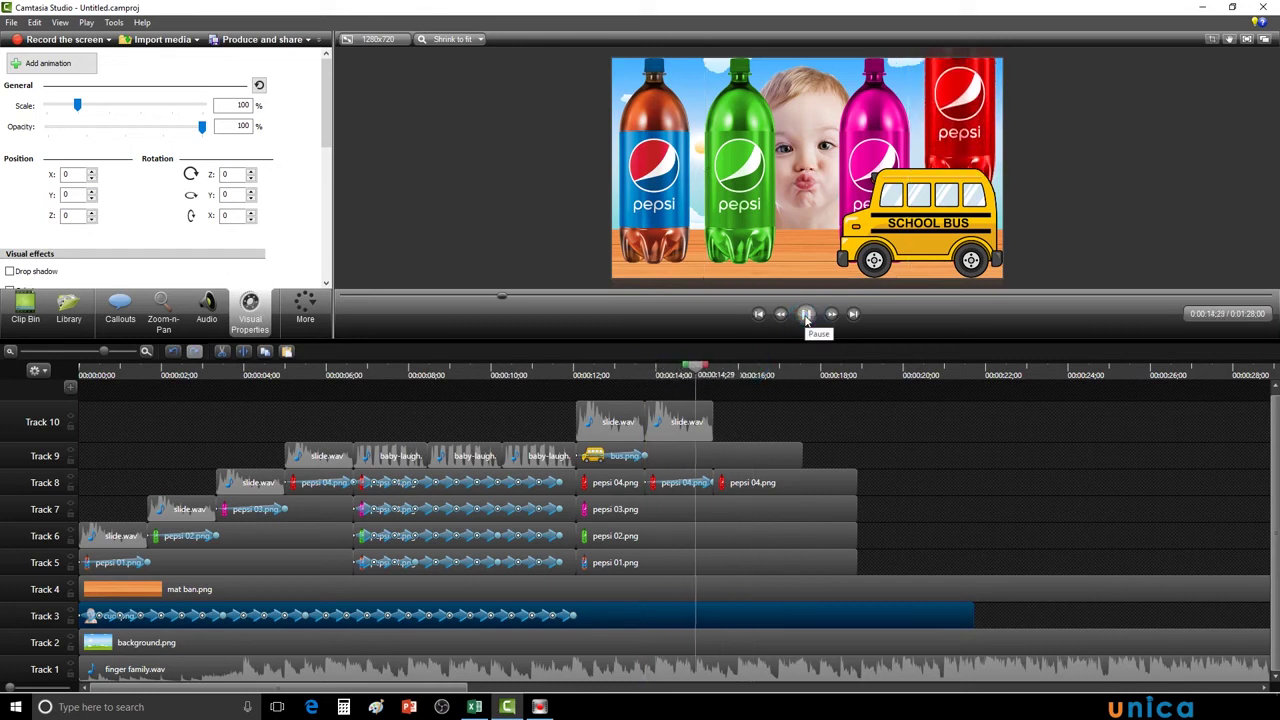
{"action": "left_click", "coordinate": [806, 314]}
{"action": "left_click_drag", "start_coordinate": [753, 367], "coordinate": [707, 383]}
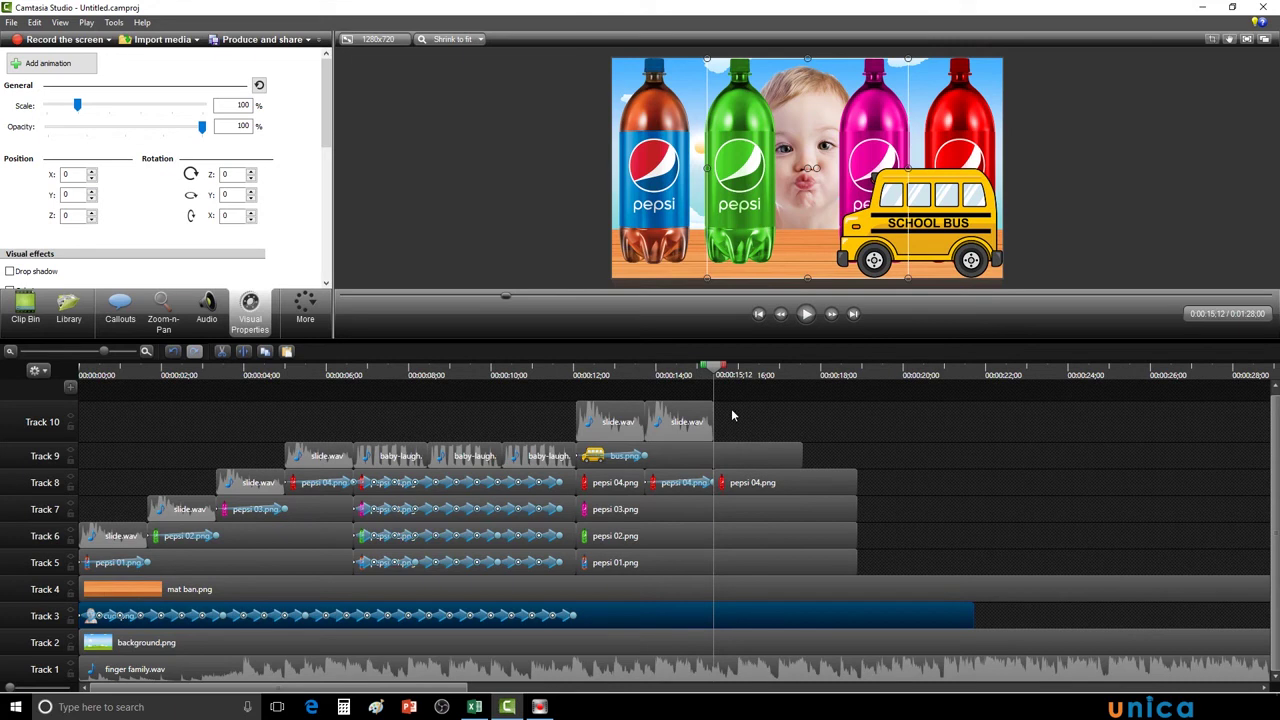
{"action": "left_click_drag", "start_coordinate": [714, 370], "coordinate": [646, 370]}
{"action": "left_click", "coordinate": [806, 316]}
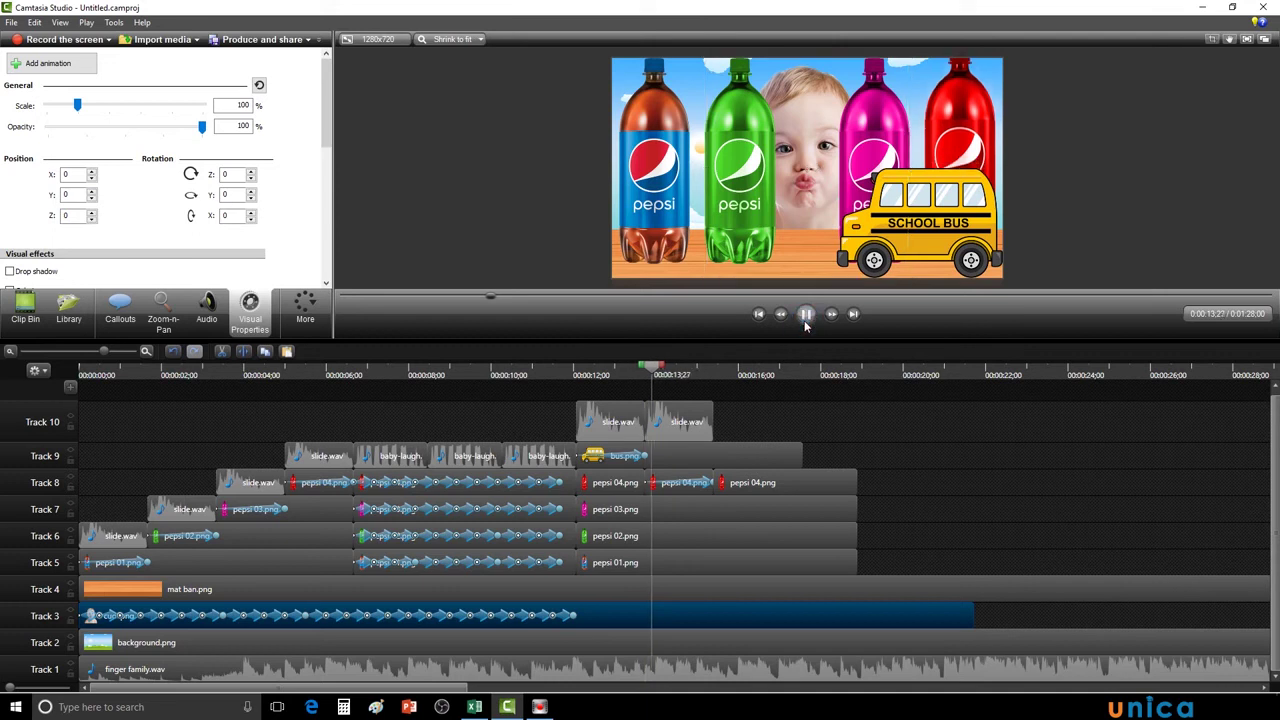
{"action": "left_click", "coordinate": [806, 316]}
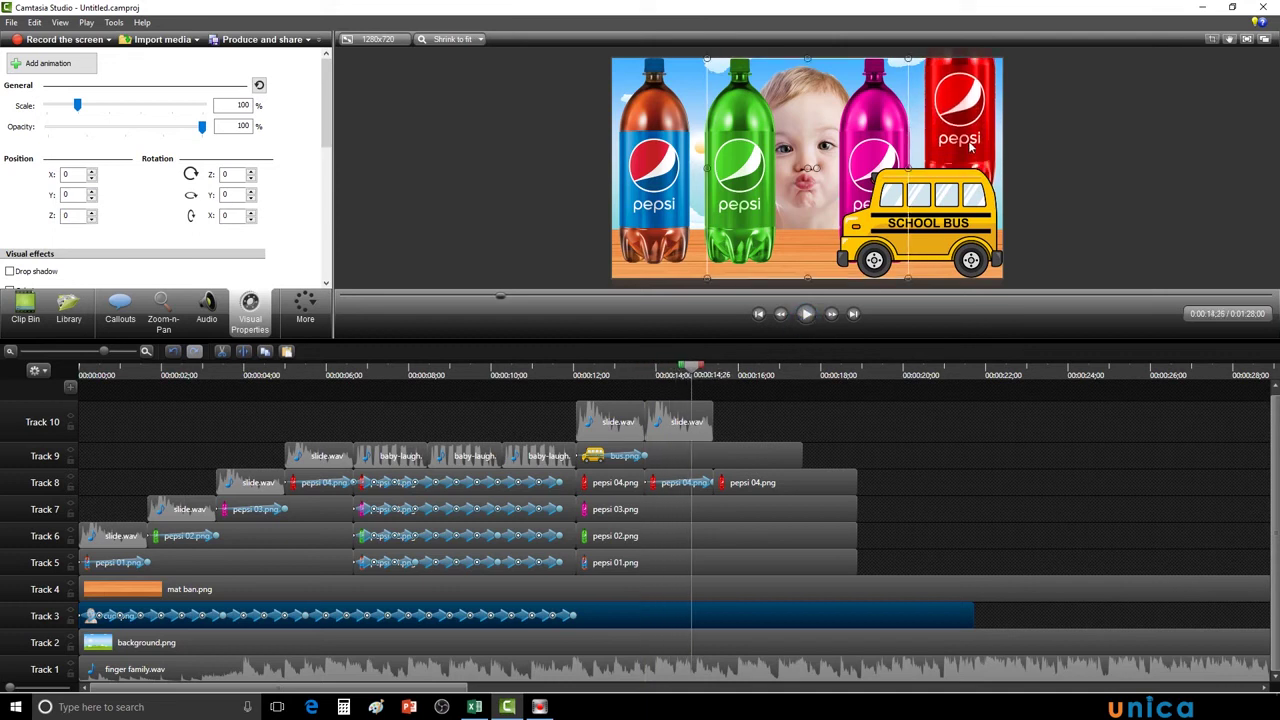
Cut the separate pepsi 04.png segment starting at 0:00:15;12 from Track 8 and play the section leading up to it
{"action": "mouse_move", "coordinate": [690, 370]}
{"action": "left_mouse_down"}
{"action": "mouse_move", "coordinate": [708, 372]}
{"action": "mouse_move", "coordinate": [663, 372]}
{"action": "mouse_move", "coordinate": [706, 385]}
{"action": "left_mouse_up"}
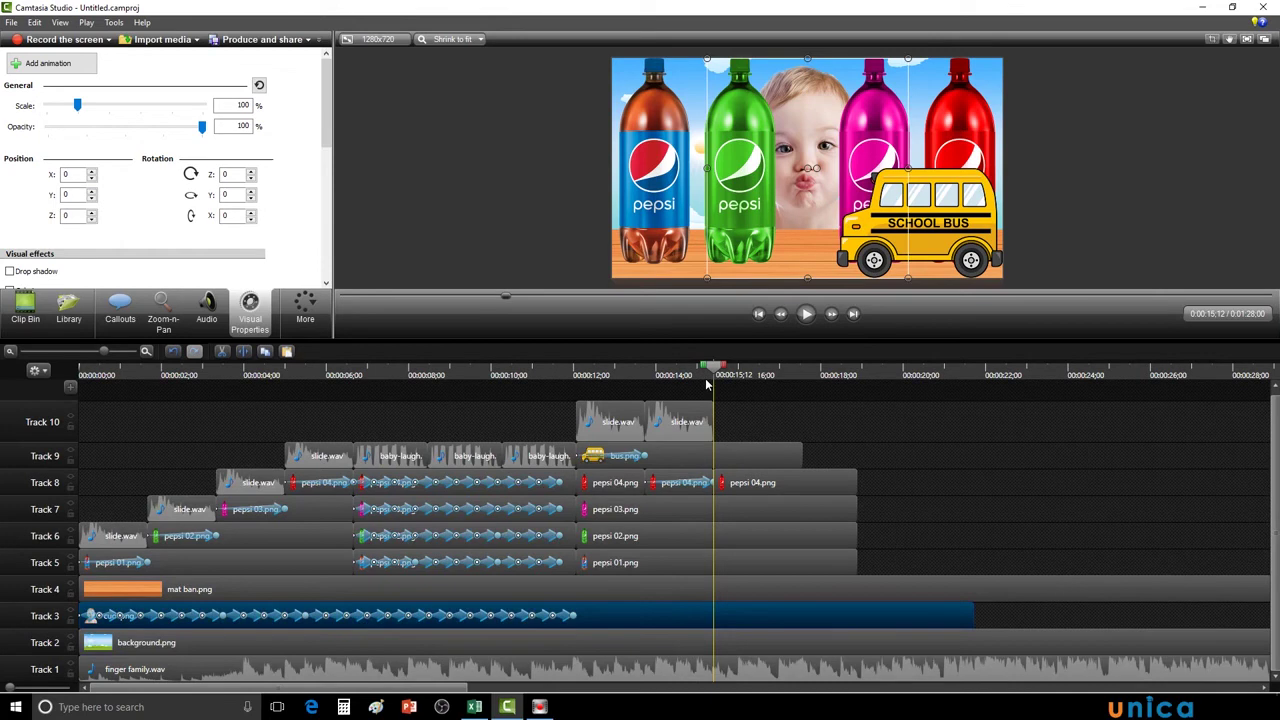
{"action": "left_click", "coordinate": [751, 492]}
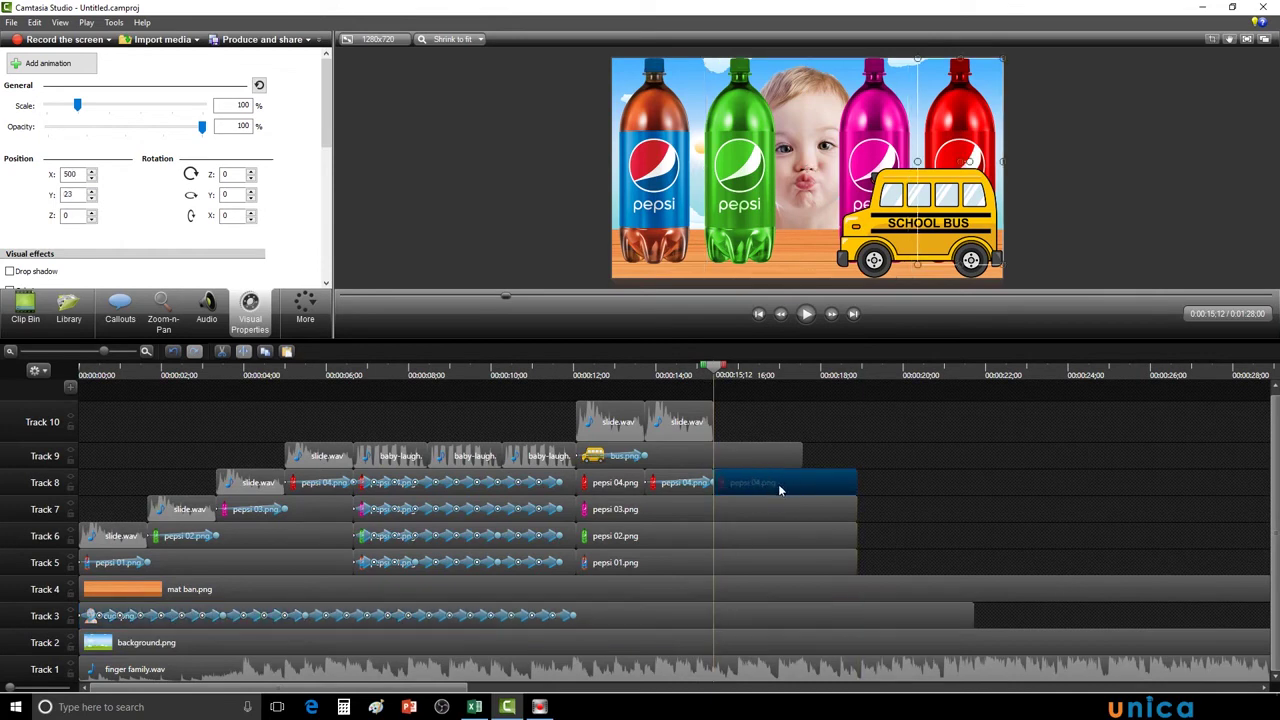
{"action": "mouse_move", "coordinate": [716, 375]}
{"action": "left_mouse_down"}
{"action": "mouse_move", "coordinate": [692, 374]}
{"action": "mouse_move", "coordinate": [710, 374]}
{"action": "left_mouse_up"}
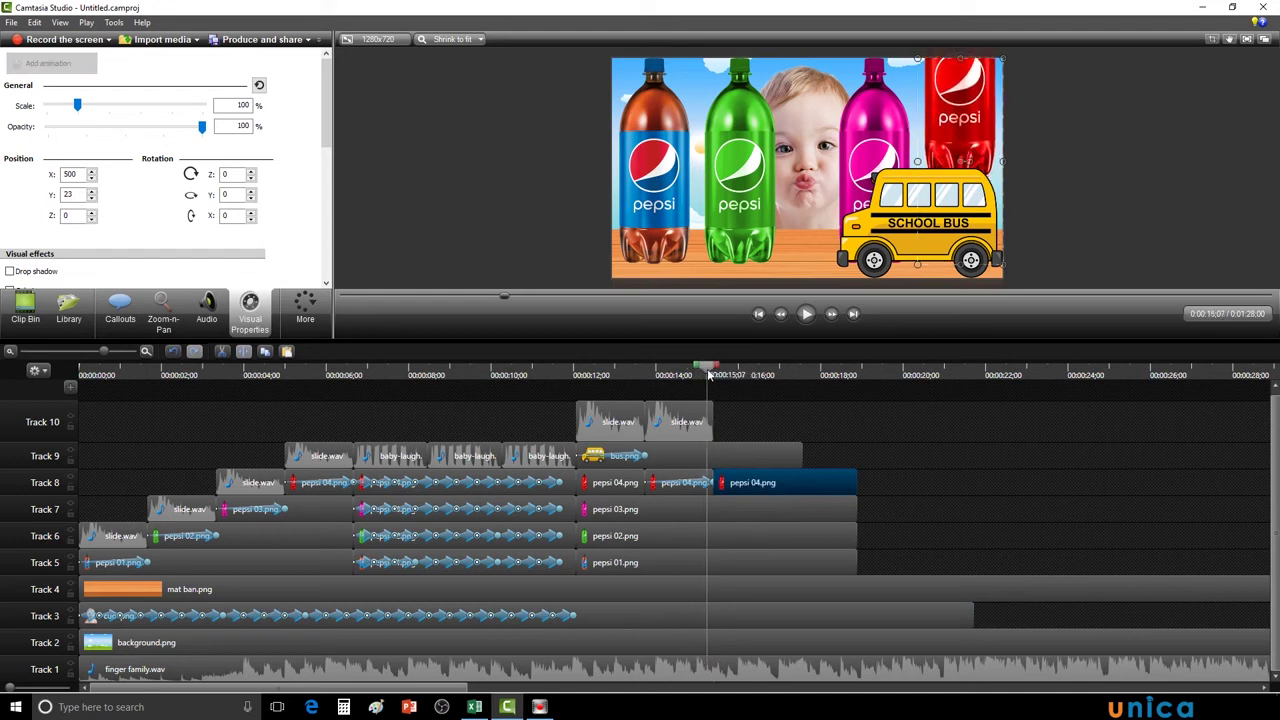
{"action": "right_click", "coordinate": [773, 487]}
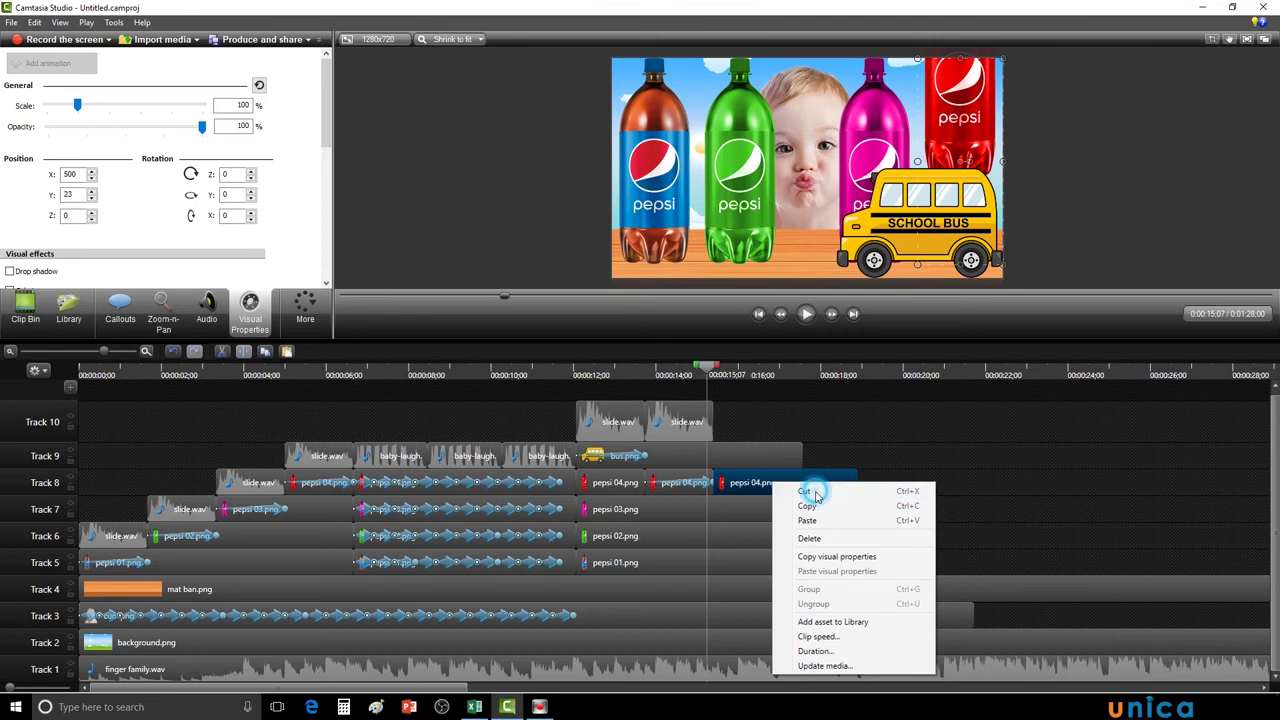
{"action": "left_click", "coordinate": [817, 492]}
{"action": "mouse_move", "coordinate": [707, 368]}
{"action": "left_mouse_down"}
{"action": "mouse_move", "coordinate": [765, 370]}
{"action": "mouse_move", "coordinate": [690, 372]}
{"action": "left_mouse_up"}
{"action": "left_click", "coordinate": [806, 314]}
{"action": "left_click", "coordinate": [806, 314]}
Extend the animated pepsi 04.png clip on Track 8 past 0:00:15;12 to match the end of the bus.png clip
{"action": "mouse_move", "coordinate": [736, 374]}
{"action": "left_mouse_down"}
{"action": "mouse_move", "coordinate": [686, 372]}
{"action": "mouse_move", "coordinate": [715, 375]}
{"action": "left_mouse_up"}
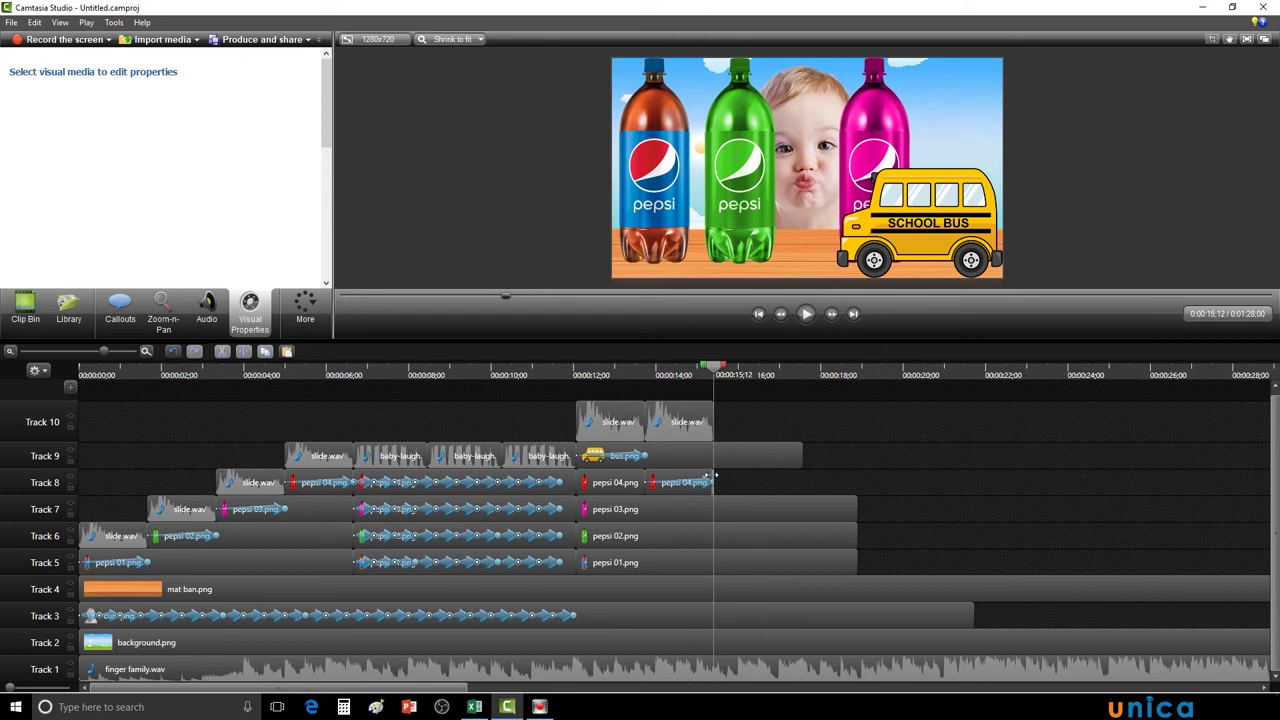
{"action": "left_click_drag", "start_coordinate": [713, 474], "coordinate": [797, 474]}
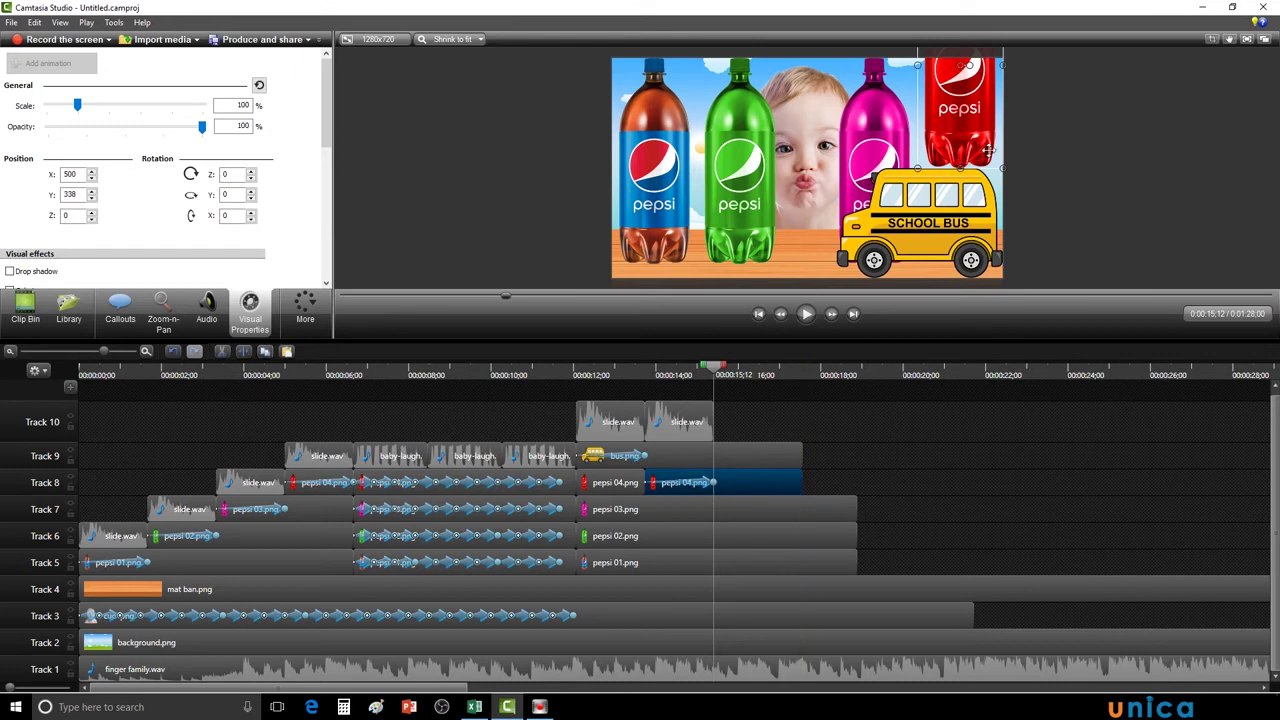
{"action": "mouse_move", "coordinate": [716, 373]}
{"action": "left_mouse_down"}
{"action": "mouse_move", "coordinate": [746, 370]}
{"action": "mouse_move", "coordinate": [711, 370]}
{"action": "mouse_move", "coordinate": [716, 384]}
{"action": "left_mouse_up"}
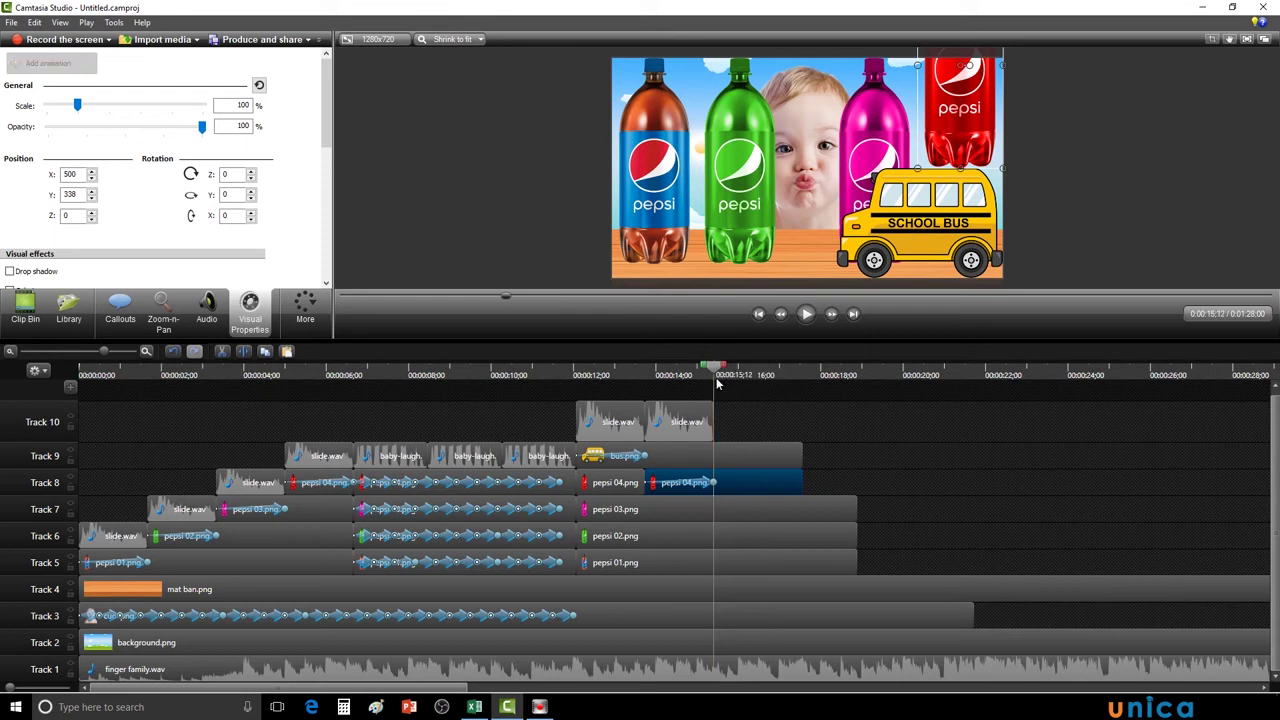
Split the bus.png clip on Track 9 at 0:00:15;12 and play its second part
{"action": "left_click", "coordinate": [733, 456]}
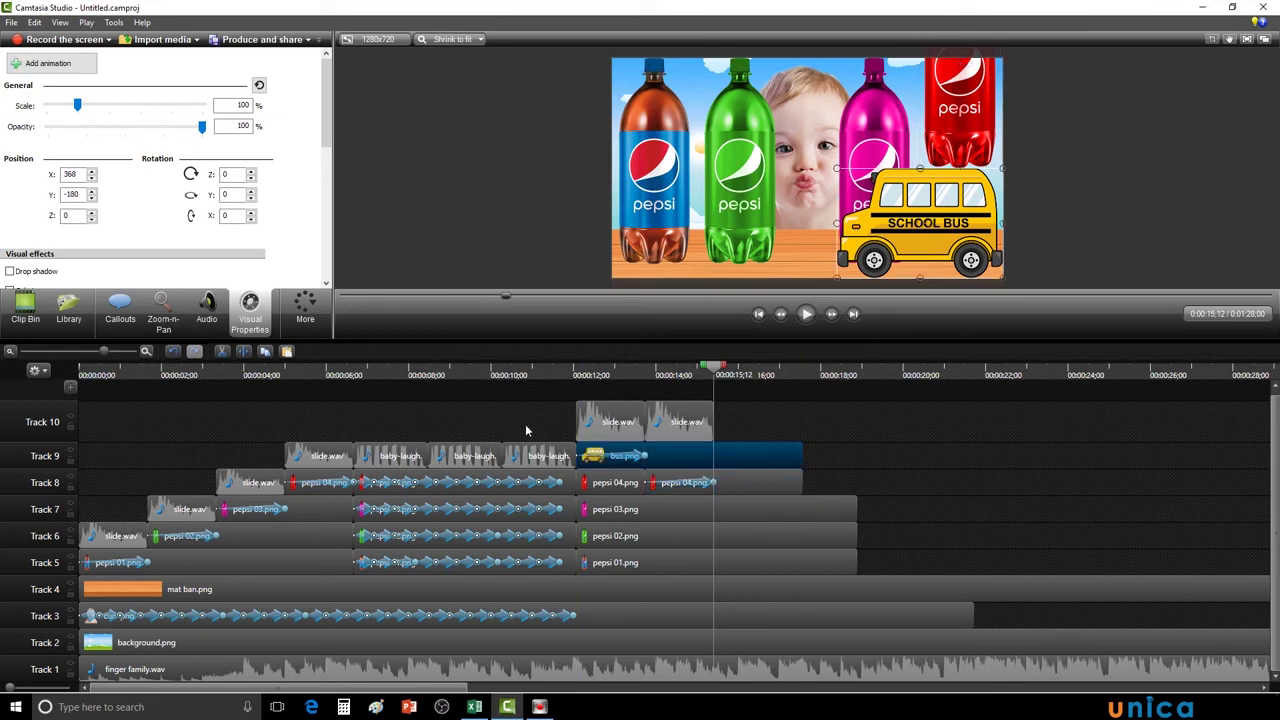
{"action": "left_click", "coordinate": [246, 357]}
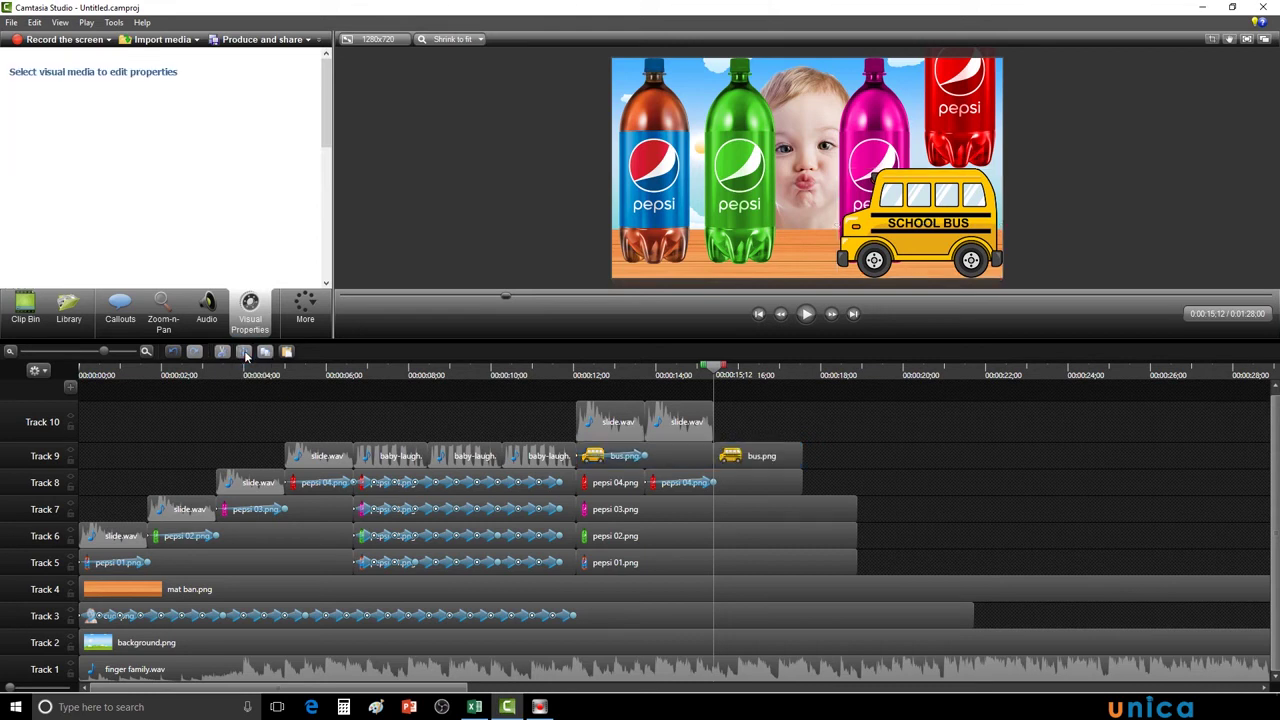
{"action": "left_click", "coordinate": [741, 462]}
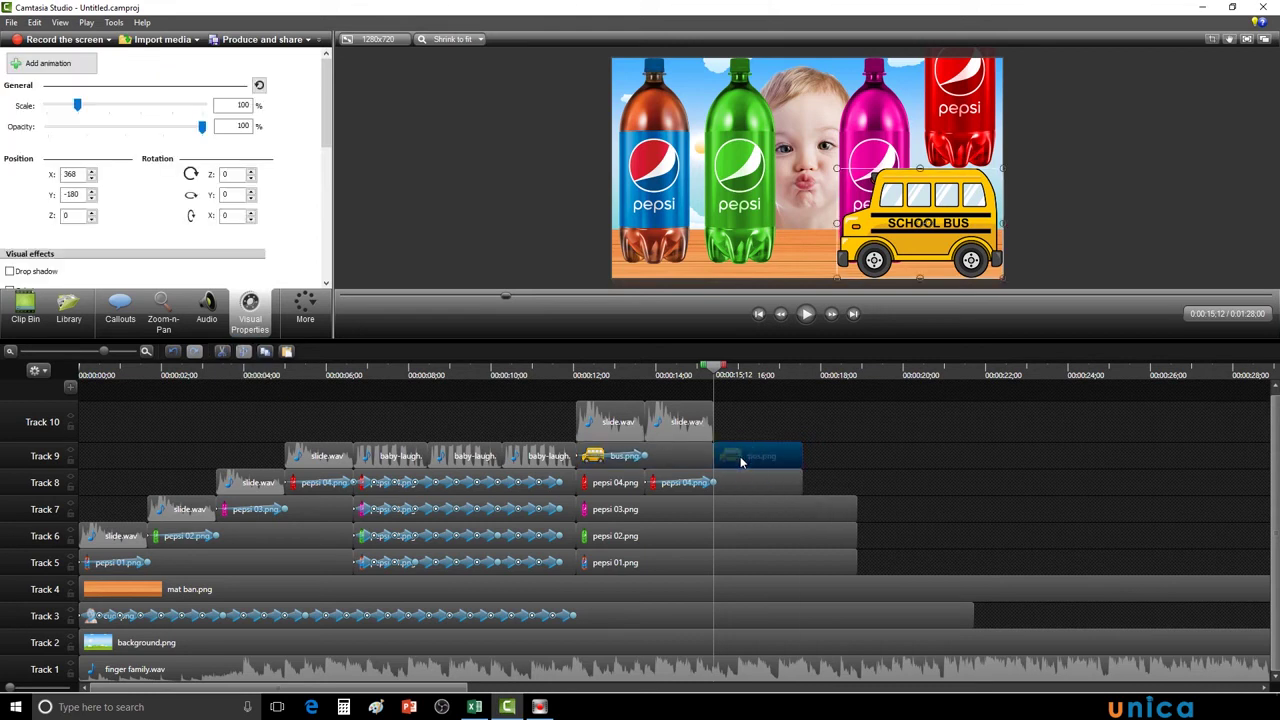
{"action": "left_click", "coordinate": [805, 314]}
{"action": "left_click", "coordinate": [805, 314]}
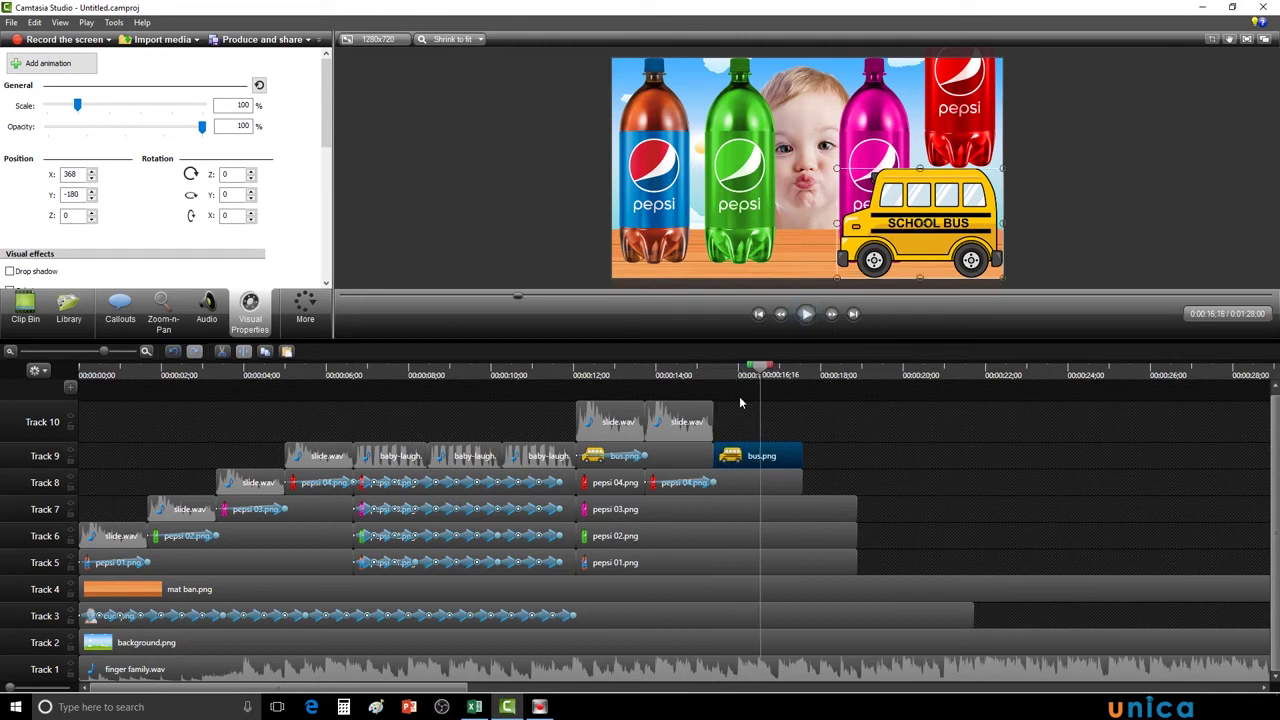
{"action": "left_click_drag", "start_coordinate": [757, 369], "coordinate": [714, 369]}
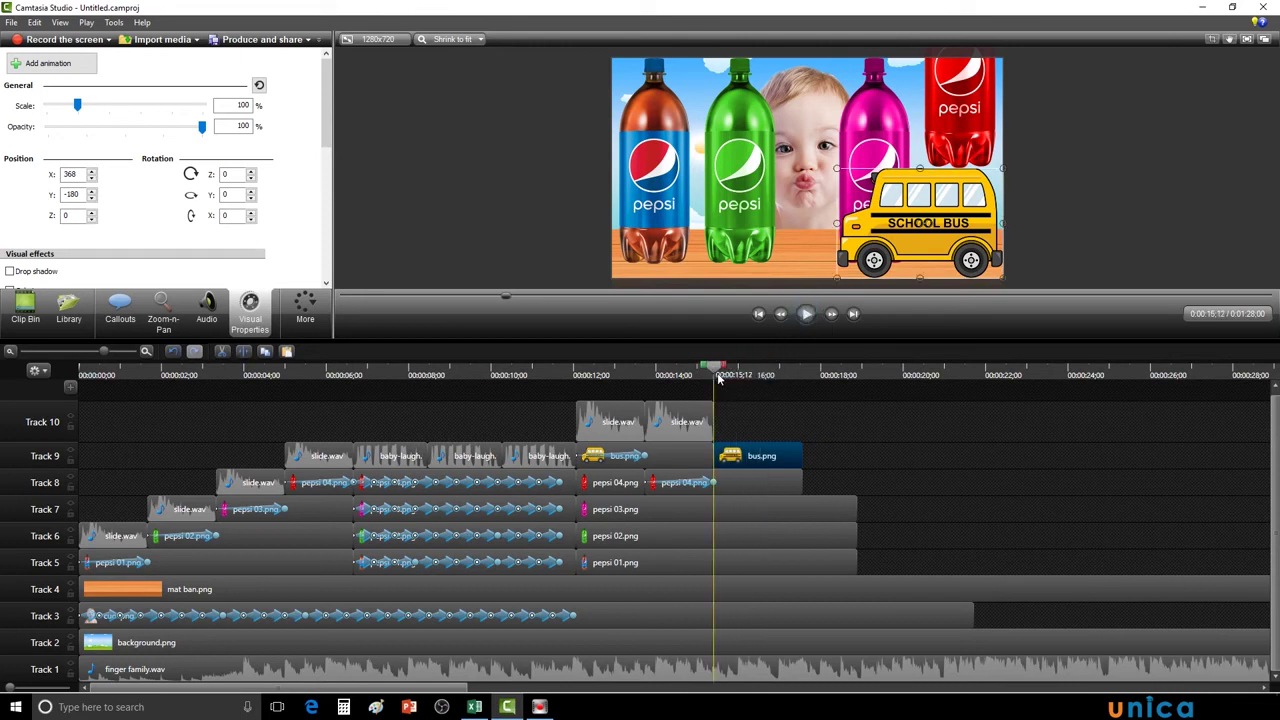
Add slide.wav to Track 10 at 0:00:15;12 and trim the bus.png and pepsi 04.png clips to its end
{"action": "left_click_drag", "start_coordinate": [786, 461], "coordinate": [806, 451]}
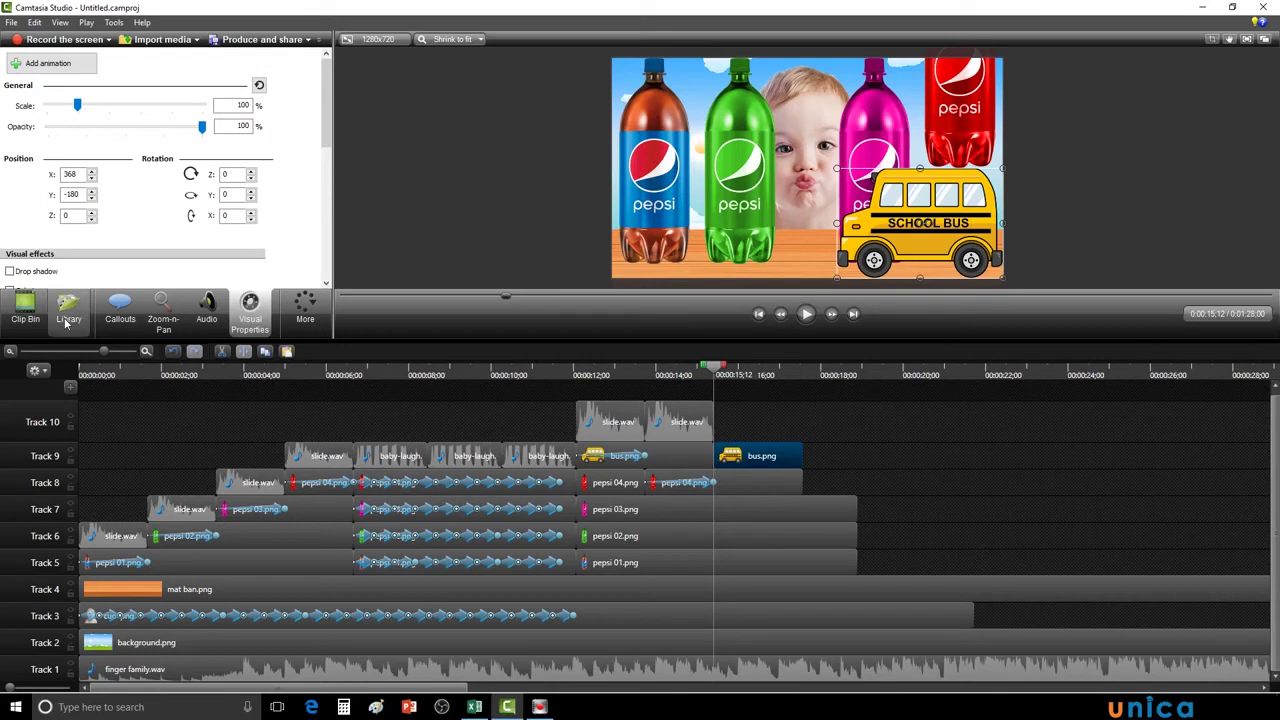
{"action": "left_click", "coordinate": [27, 319]}
{"action": "left_click", "coordinate": [268, 236]}
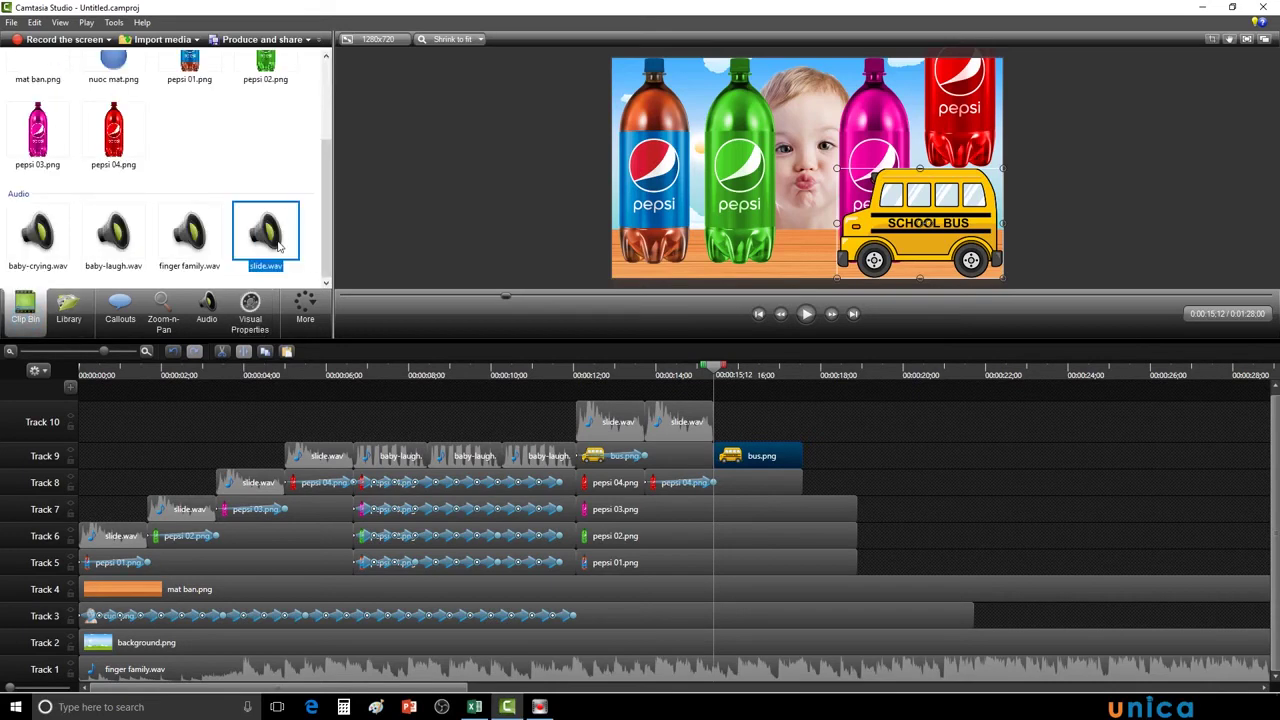
{"action": "right_click", "coordinate": [268, 222]}
{"action": "left_click", "coordinate": [310, 229]}
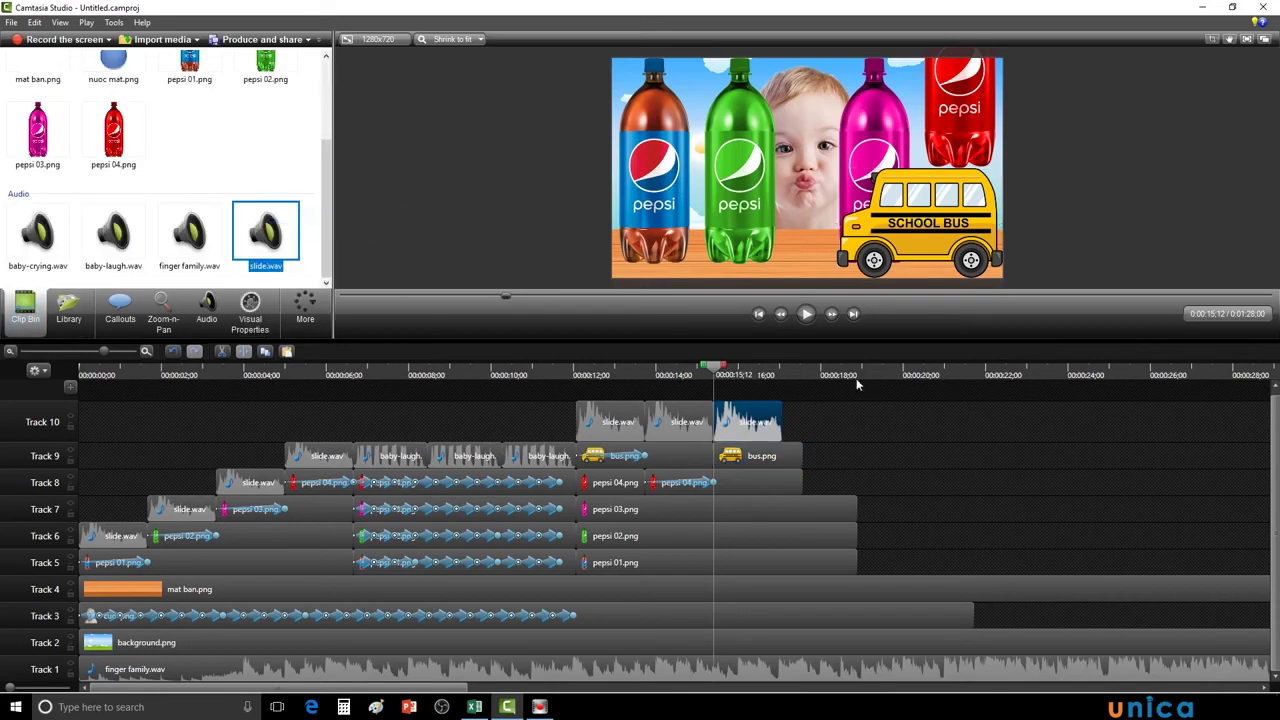
{"action": "left_click_drag", "start_coordinate": [800, 456], "coordinate": [784, 478]}
Animate the second bus.png clip to drive out to X -912, Y -180 over its full length, and play it
{"action": "left_click", "coordinate": [756, 457]}
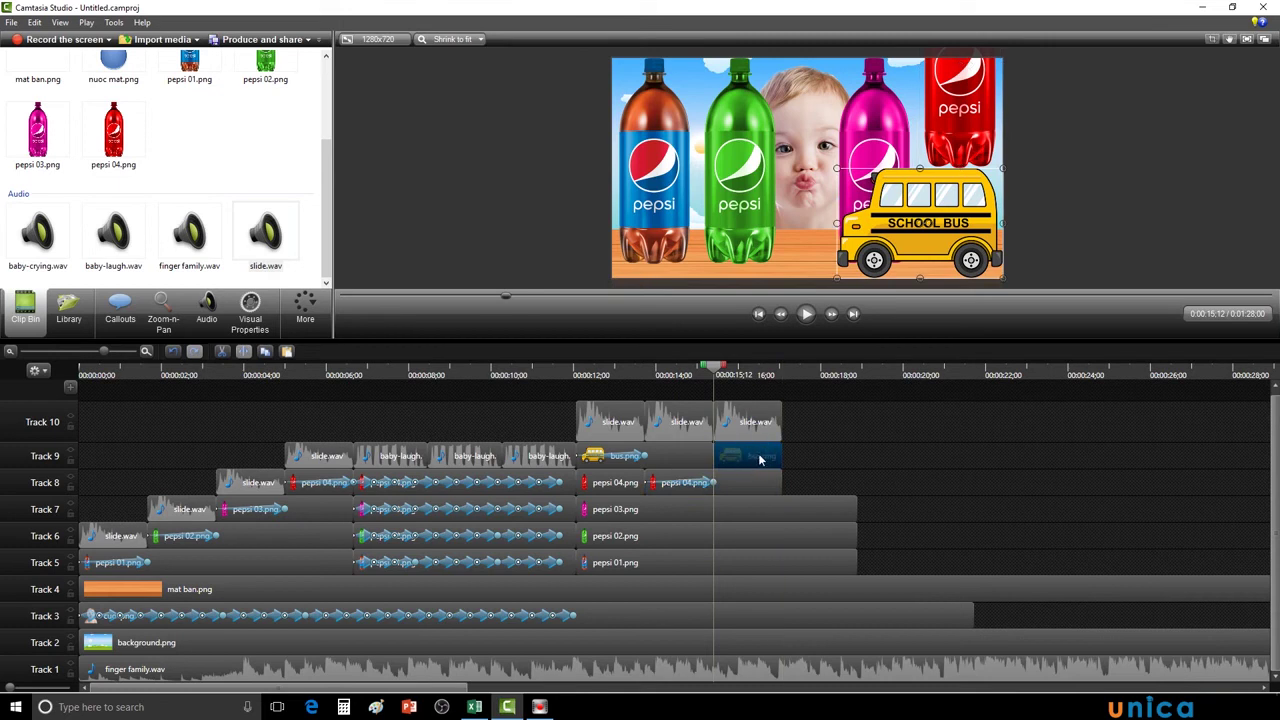
{"action": "left_click", "coordinate": [758, 465]}
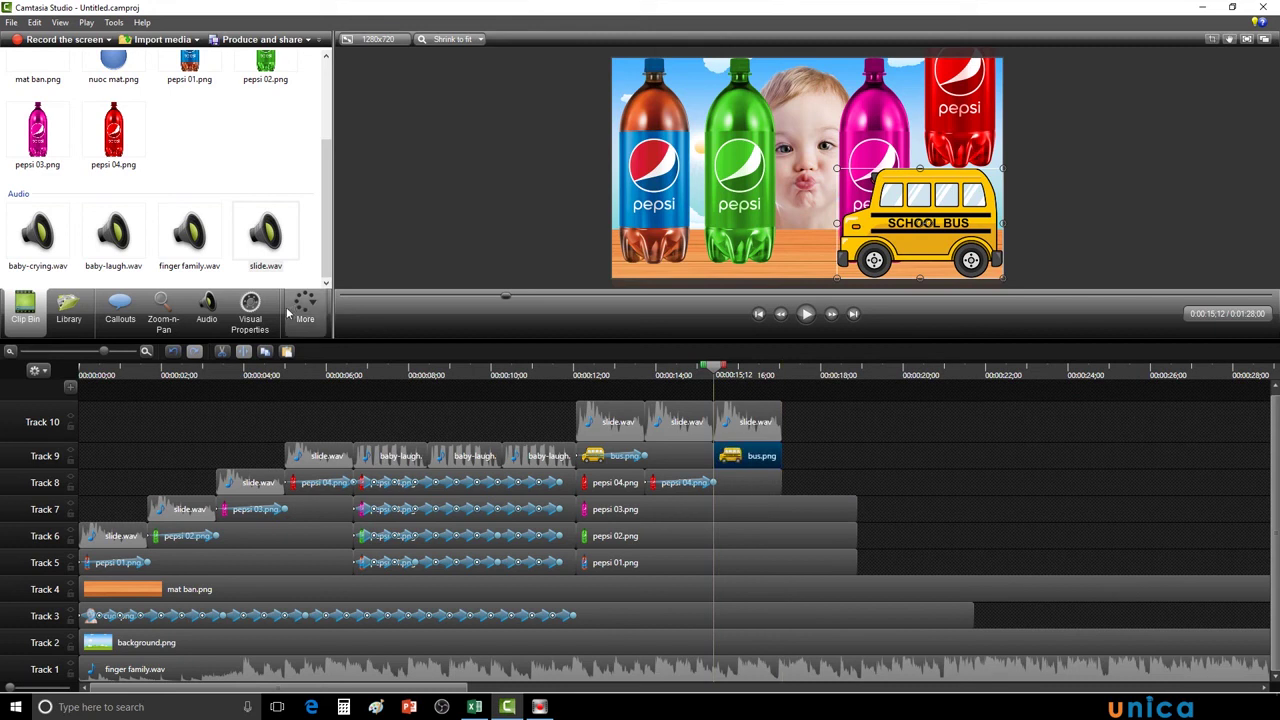
{"action": "left_click", "coordinate": [249, 312]}
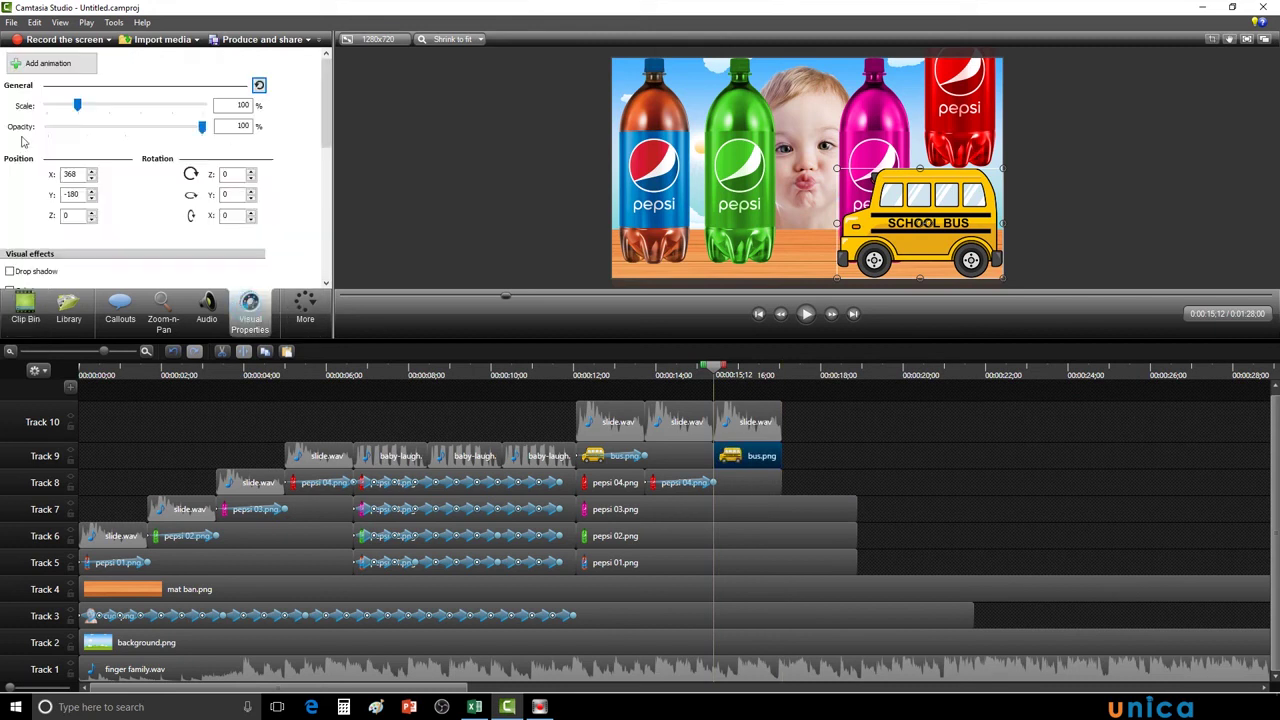
{"action": "left_click", "coordinate": [69, 65]}
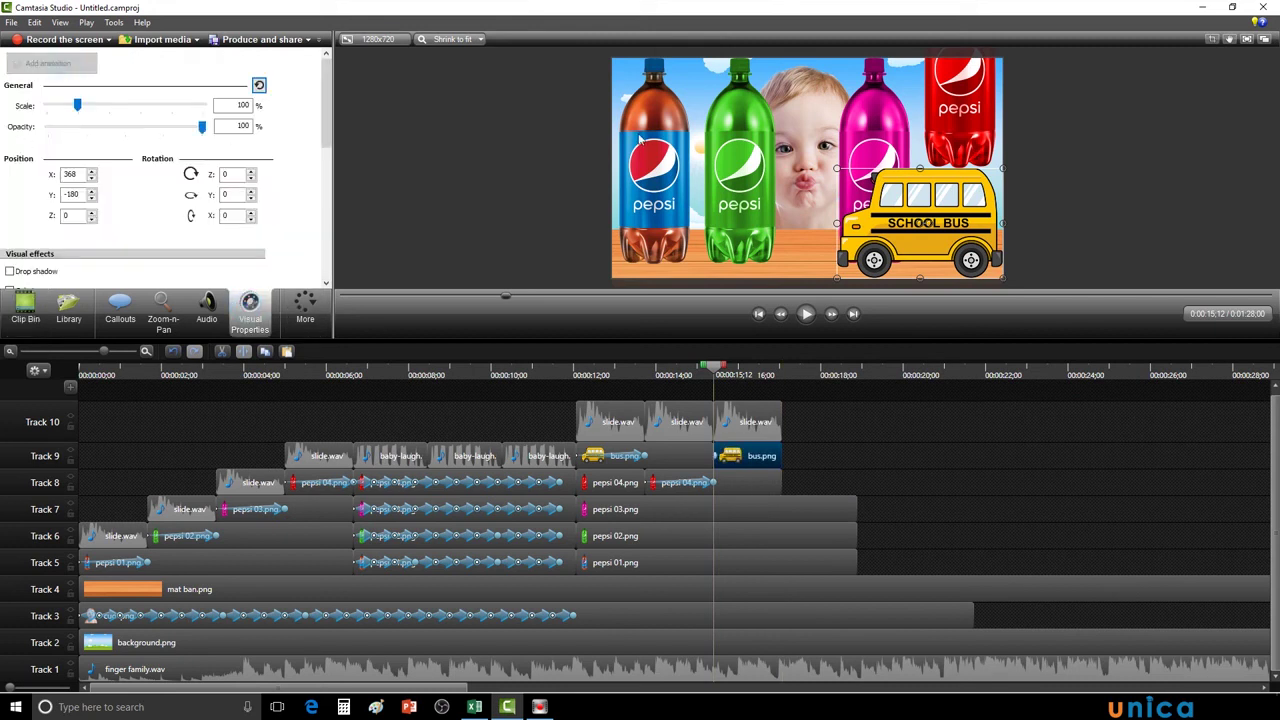
{"action": "left_click_drag", "start_coordinate": [968, 244], "coordinate": [572, 242]}
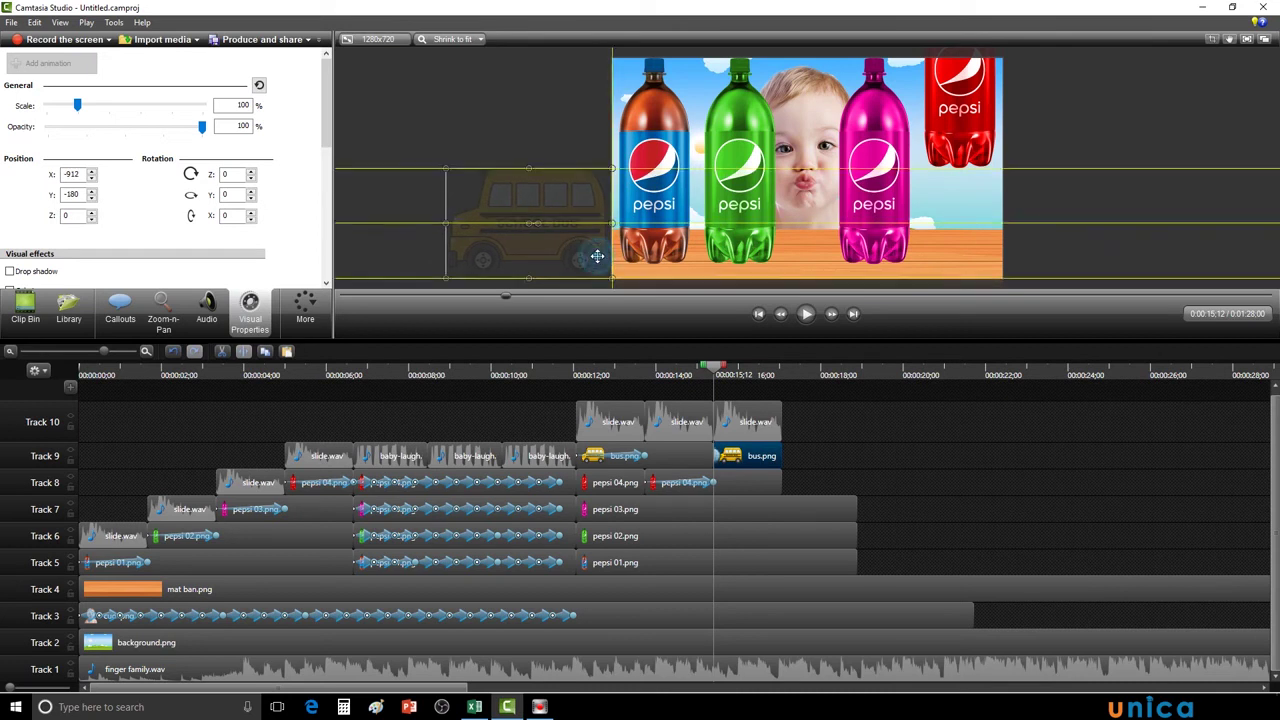
{"action": "left_click", "coordinate": [727, 460]}
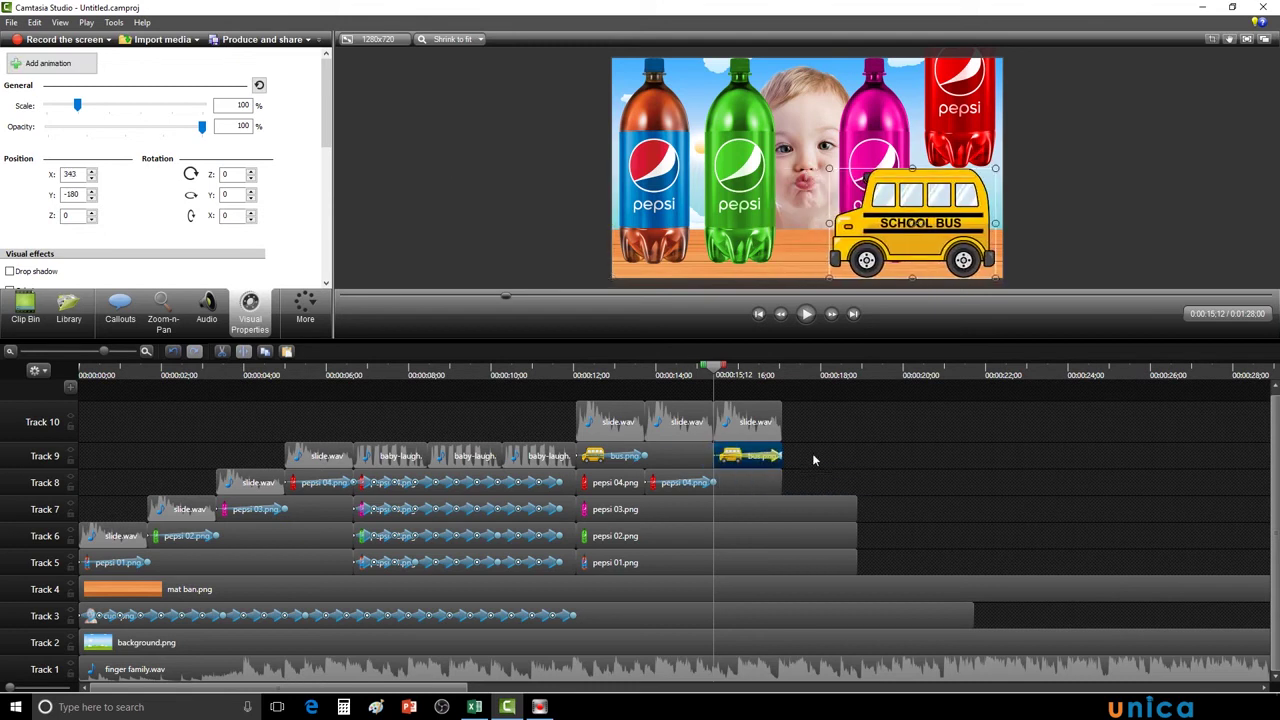
{"action": "left_click", "coordinate": [807, 315]}
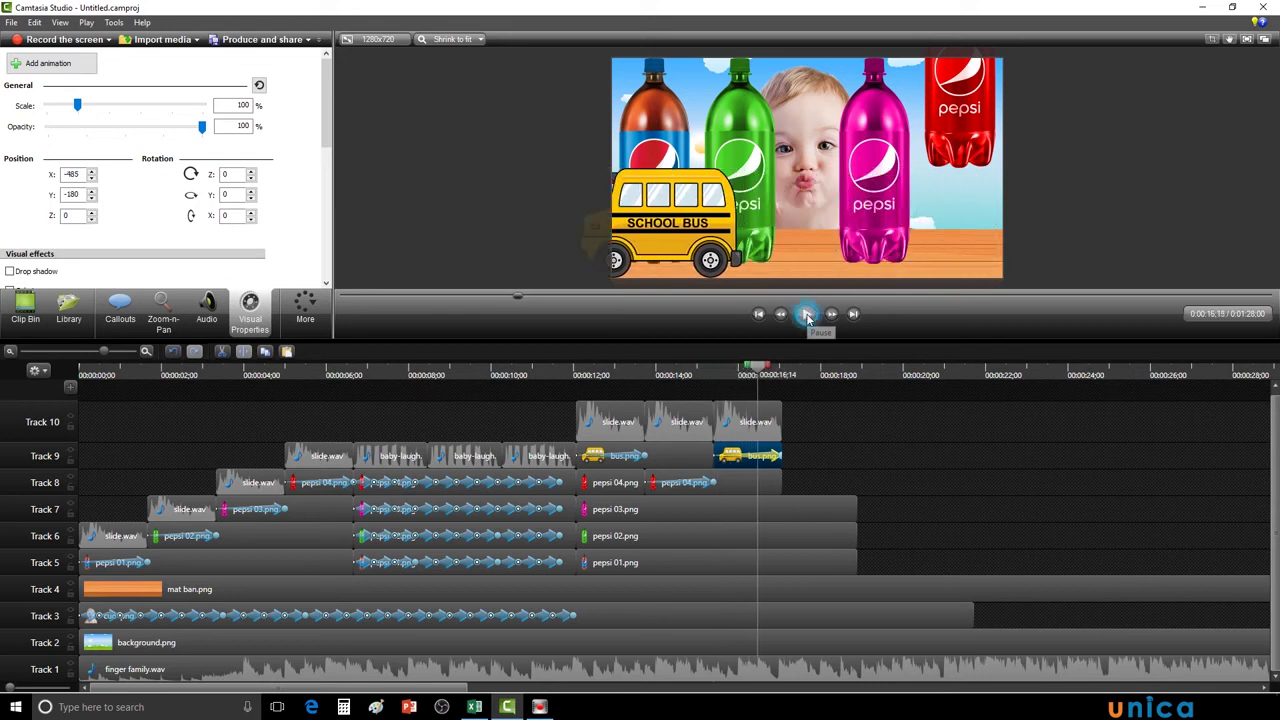
{"action": "left_click", "coordinate": [807, 314]}
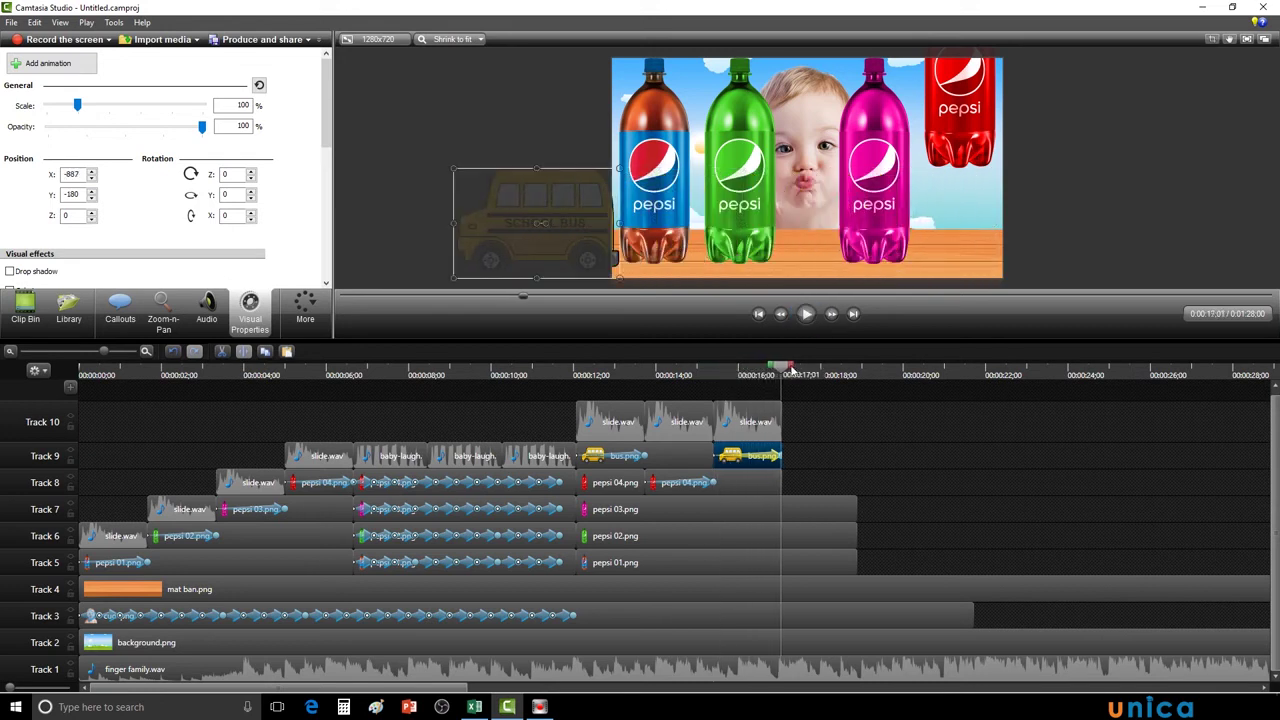
Split the pepsi 04.png clip on Track 8 at 0:00:15;12, where the bus starts driving out
{"action": "left_click_drag", "start_coordinate": [783, 370], "coordinate": [714, 370]}
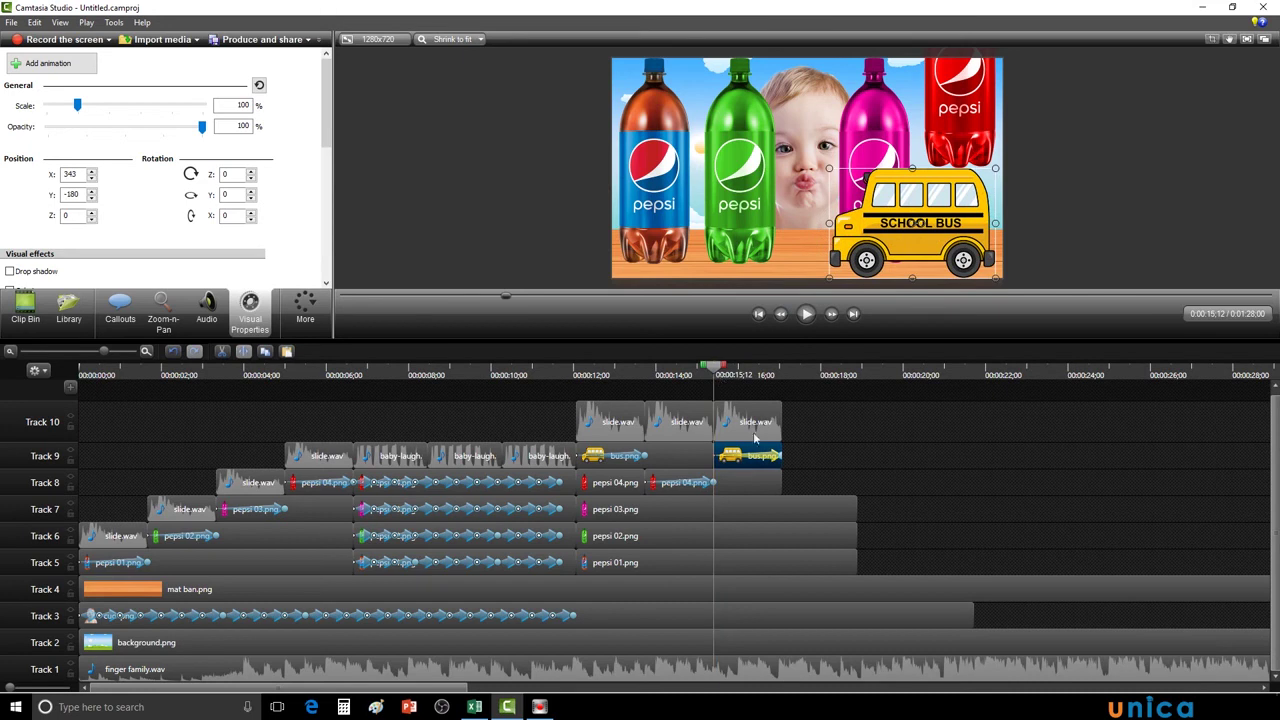
{"action": "left_click", "coordinate": [741, 484]}
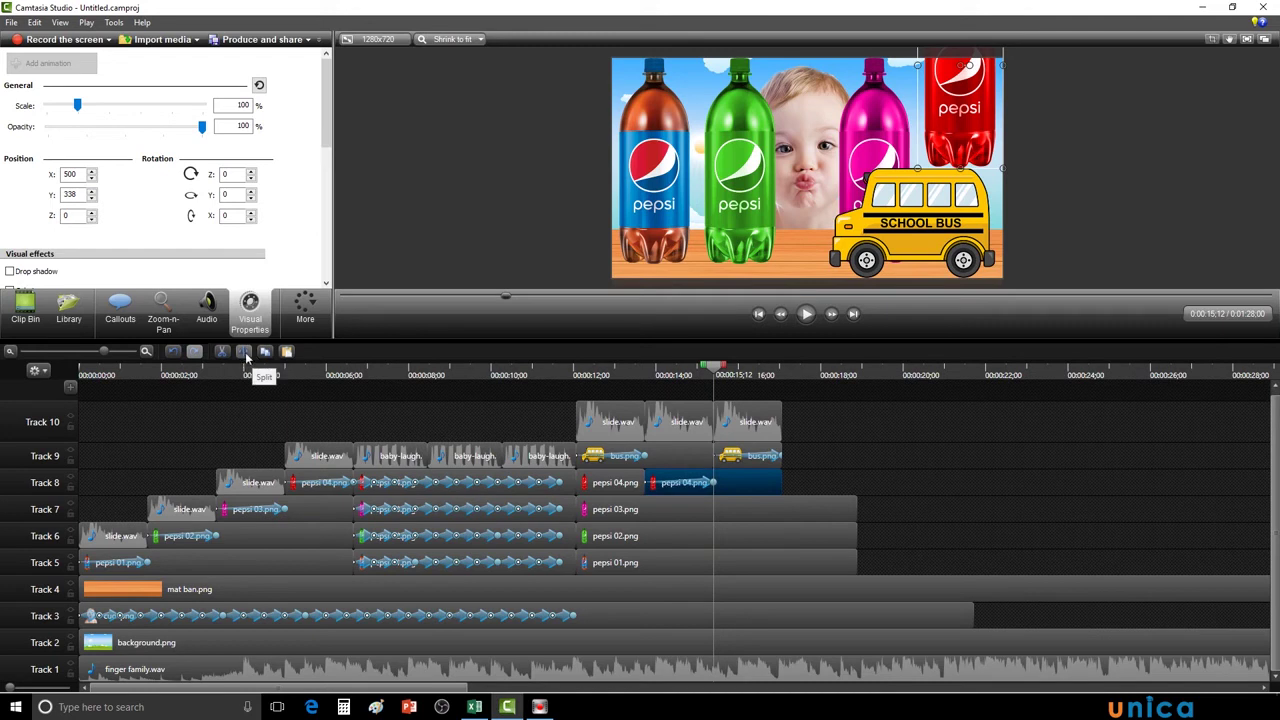
{"action": "left_click", "coordinate": [244, 353]}
{"action": "left_click", "coordinate": [745, 483]}
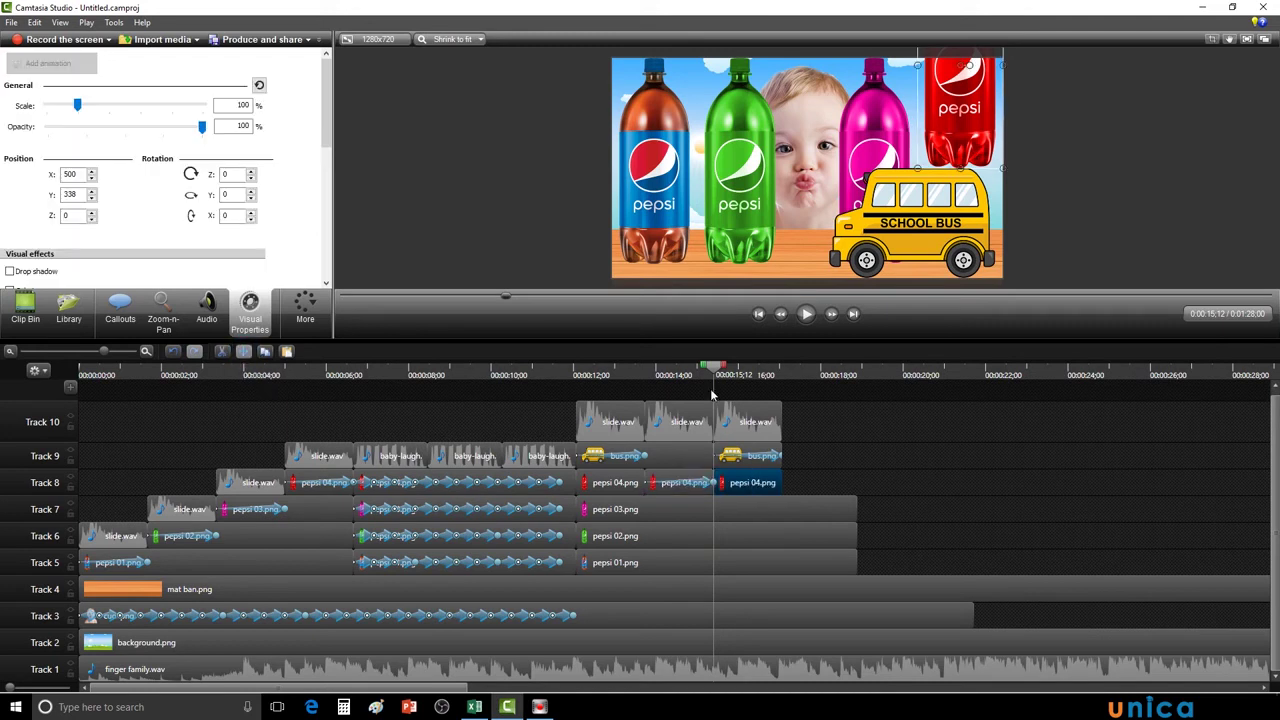
Animate the last pepsi 04.png clip to move out to X -780, Y 338 over its full length
{"action": "left_click_drag", "start_coordinate": [714, 368], "coordinate": [725, 369]}
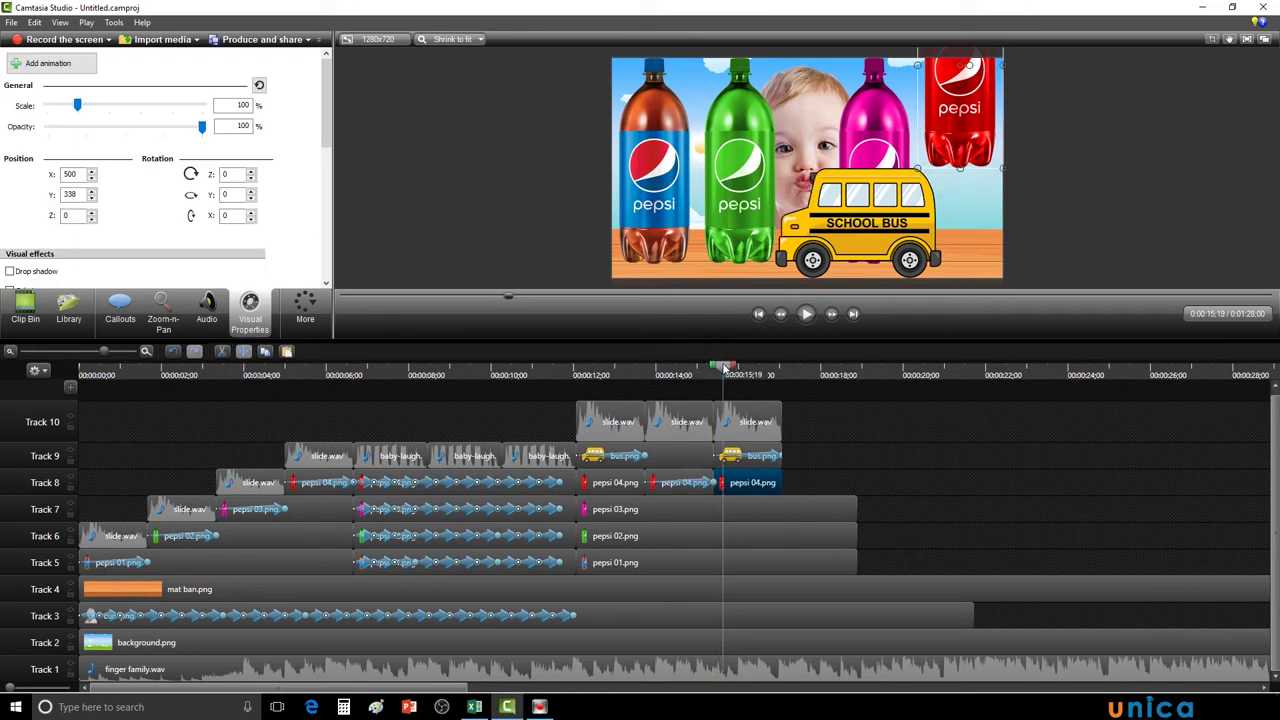
{"action": "left_click", "coordinate": [755, 457]}
{"action": "left_click_drag", "start_coordinate": [741, 466], "coordinate": [742, 468]}
{"action": "left_click", "coordinate": [250, 314]}
{"action": "left_click", "coordinate": [67, 65]}
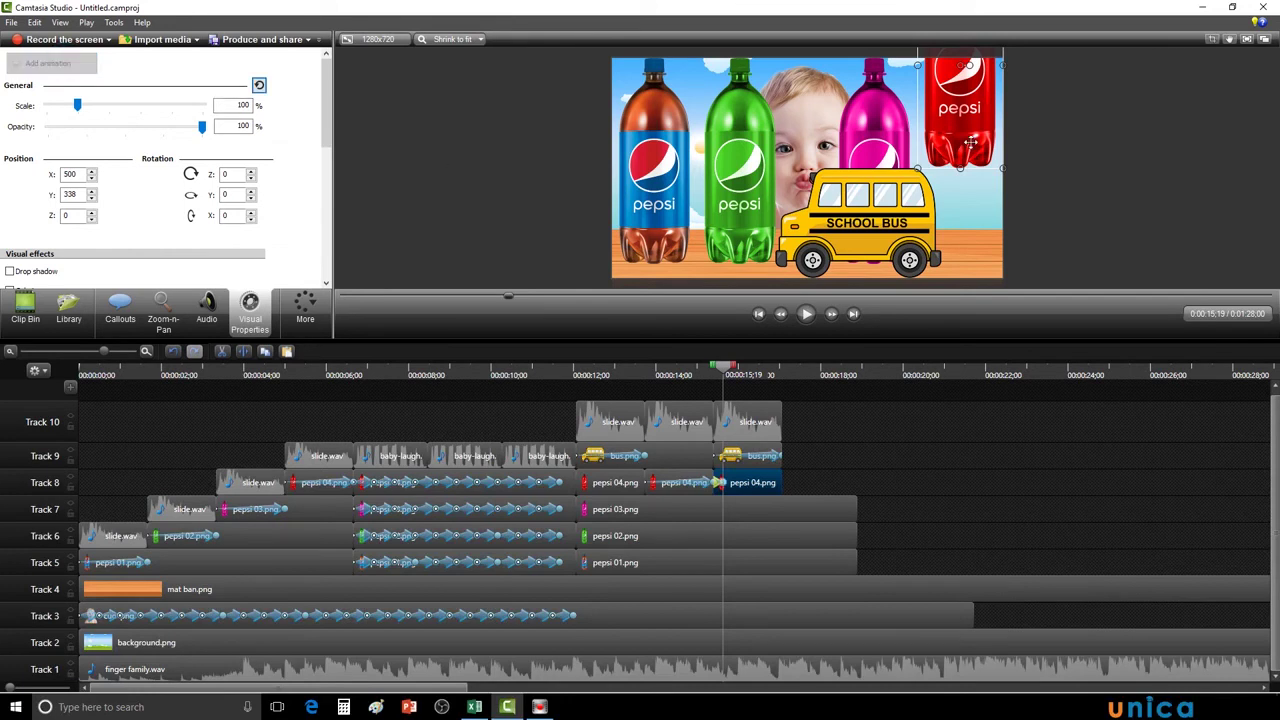
{"action": "left_click_drag", "start_coordinate": [980, 155], "coordinate": [593, 154]}
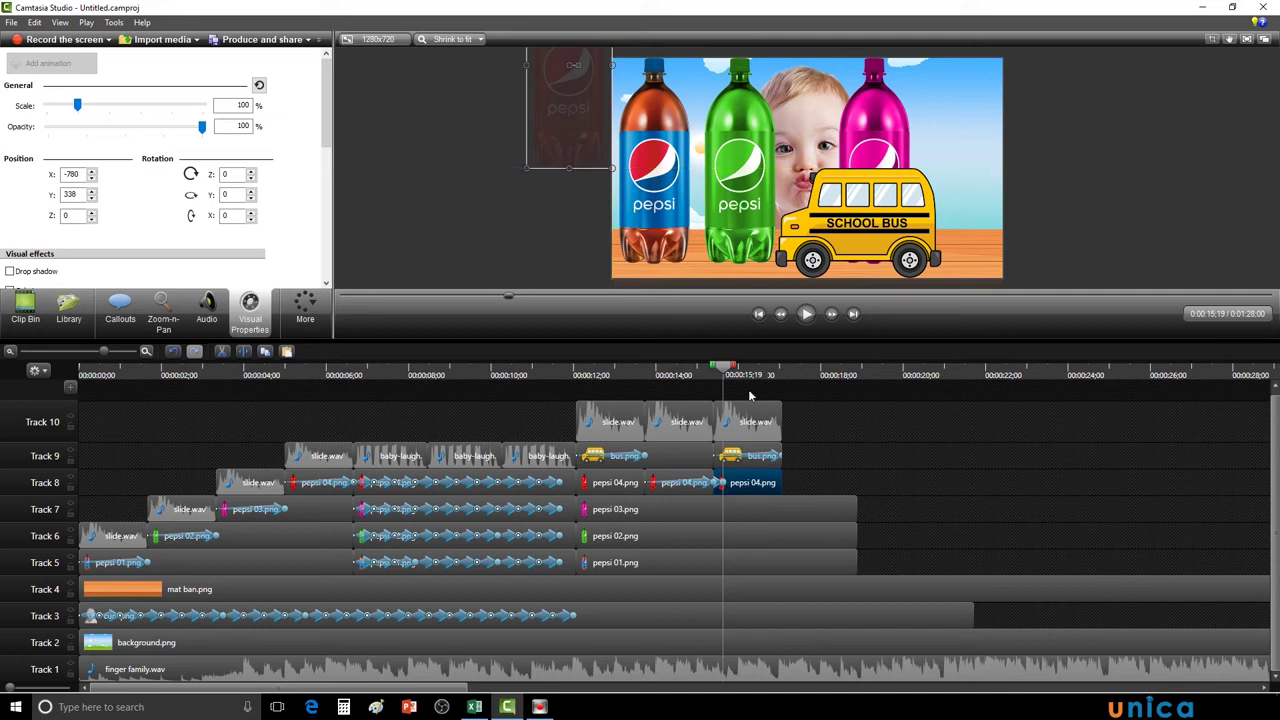
{"action": "left_click_drag", "start_coordinate": [722, 482], "coordinate": [828, 478]}
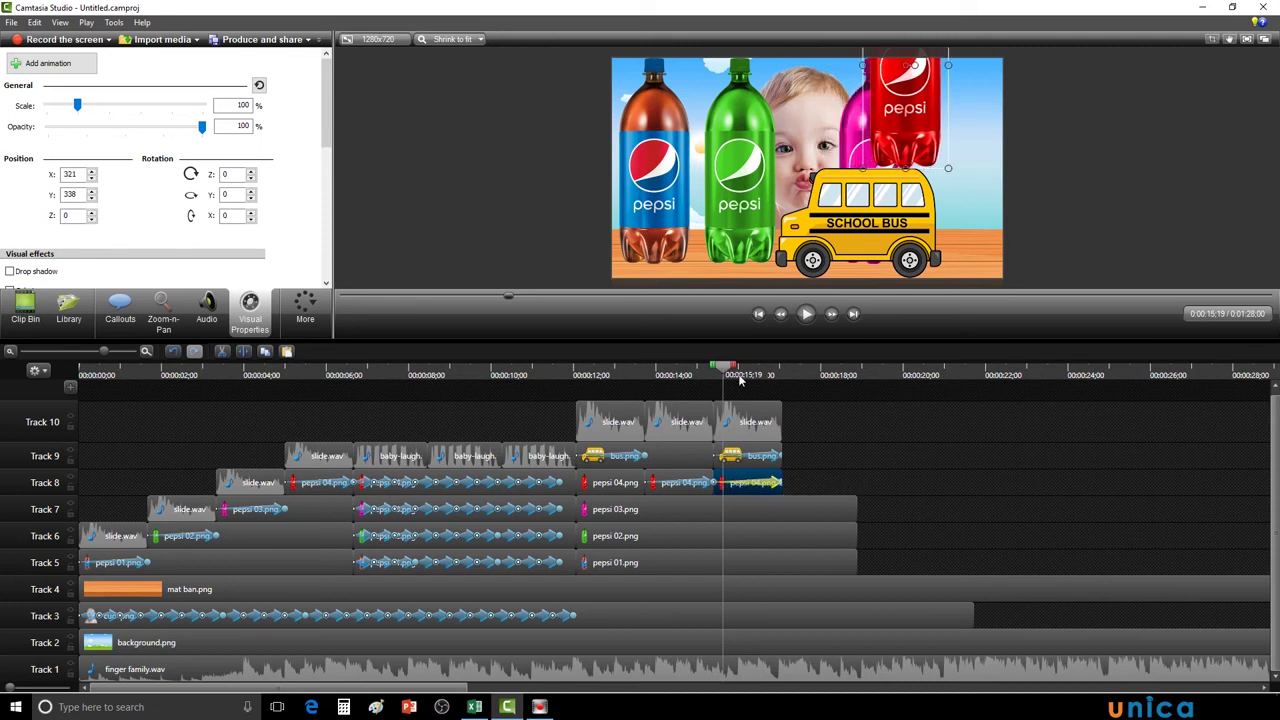
Play the bus departure from 0:00:15;19, replay the whole sequence from 0:00:12;02, and return the playhead to 0:00:17;02
{"action": "left_click", "coordinate": [806, 314]}
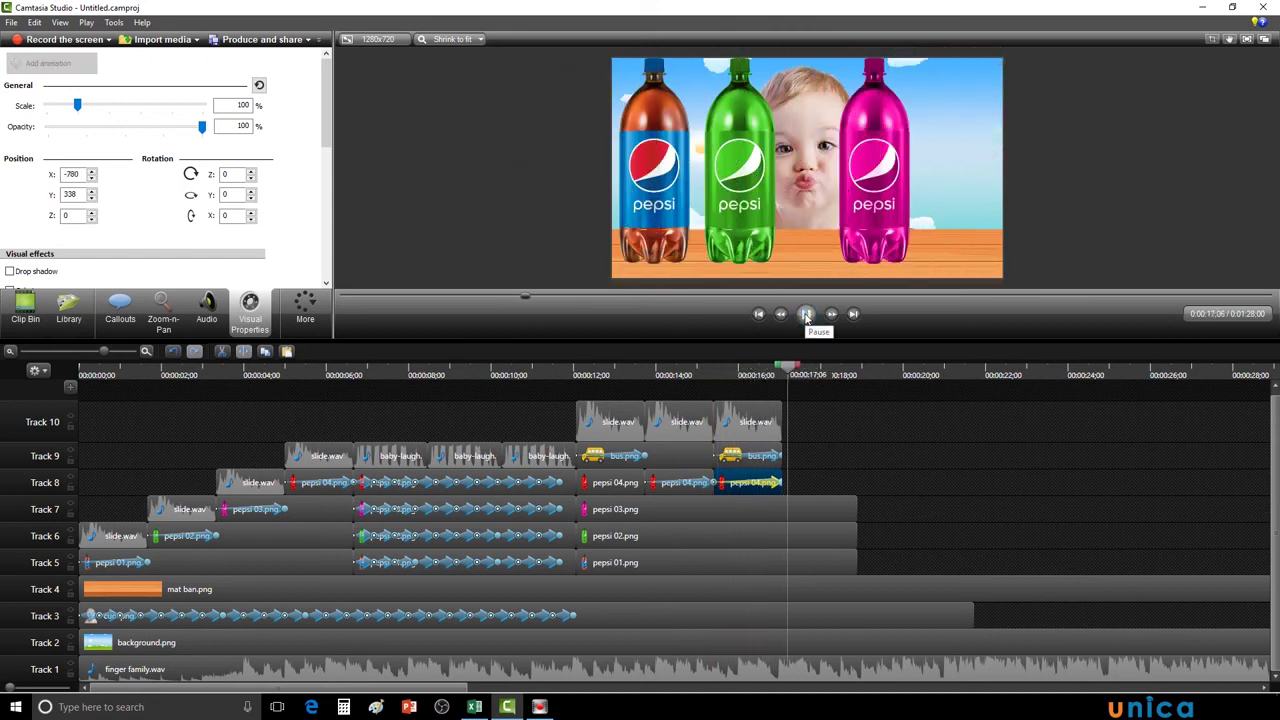
{"action": "left_click", "coordinate": [807, 314]}
{"action": "left_click_drag", "start_coordinate": [818, 372], "coordinate": [583, 405]}
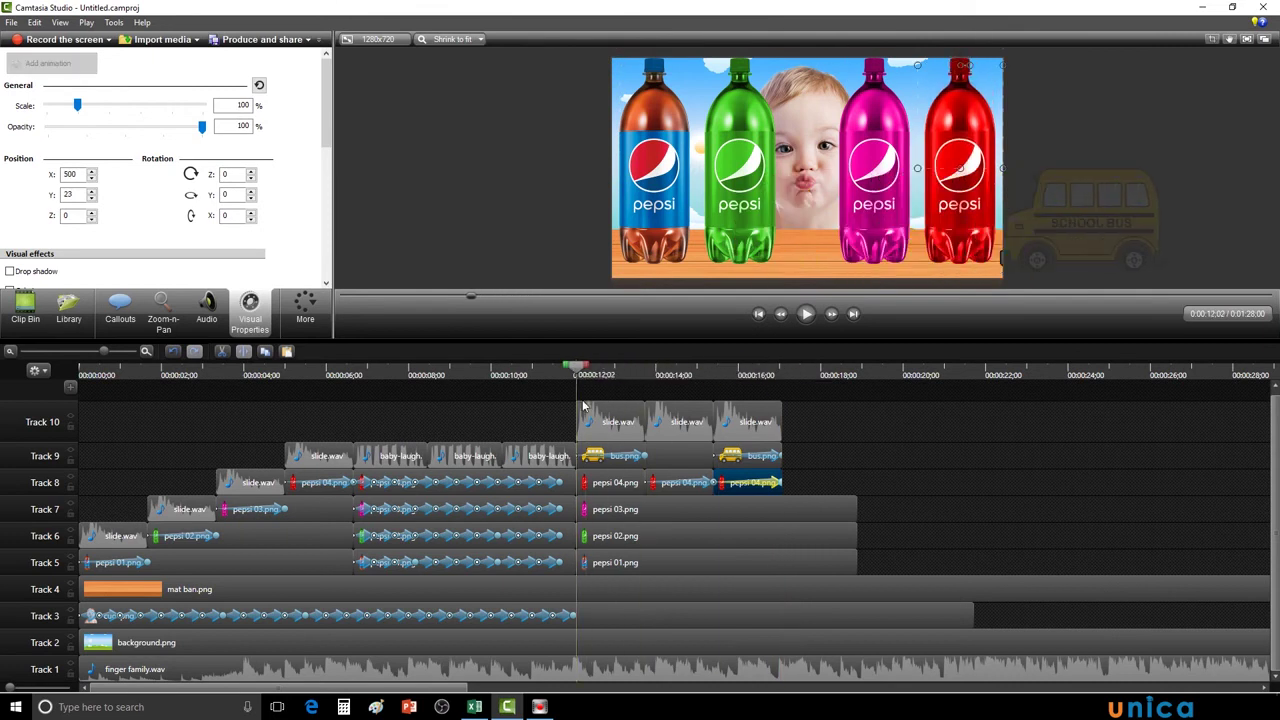
{"action": "left_click", "coordinate": [806, 314]}
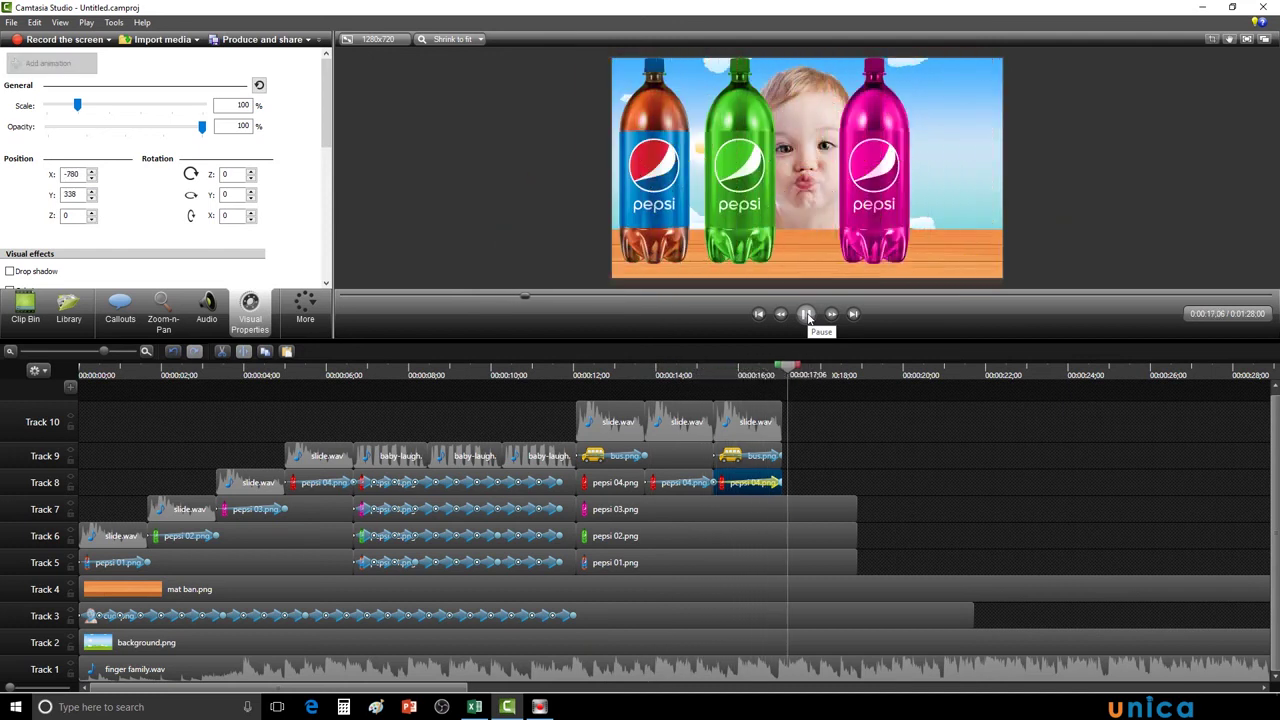
{"action": "left_click", "coordinate": [807, 315]}
{"action": "left_click_drag", "start_coordinate": [830, 370], "coordinate": [788, 376]}
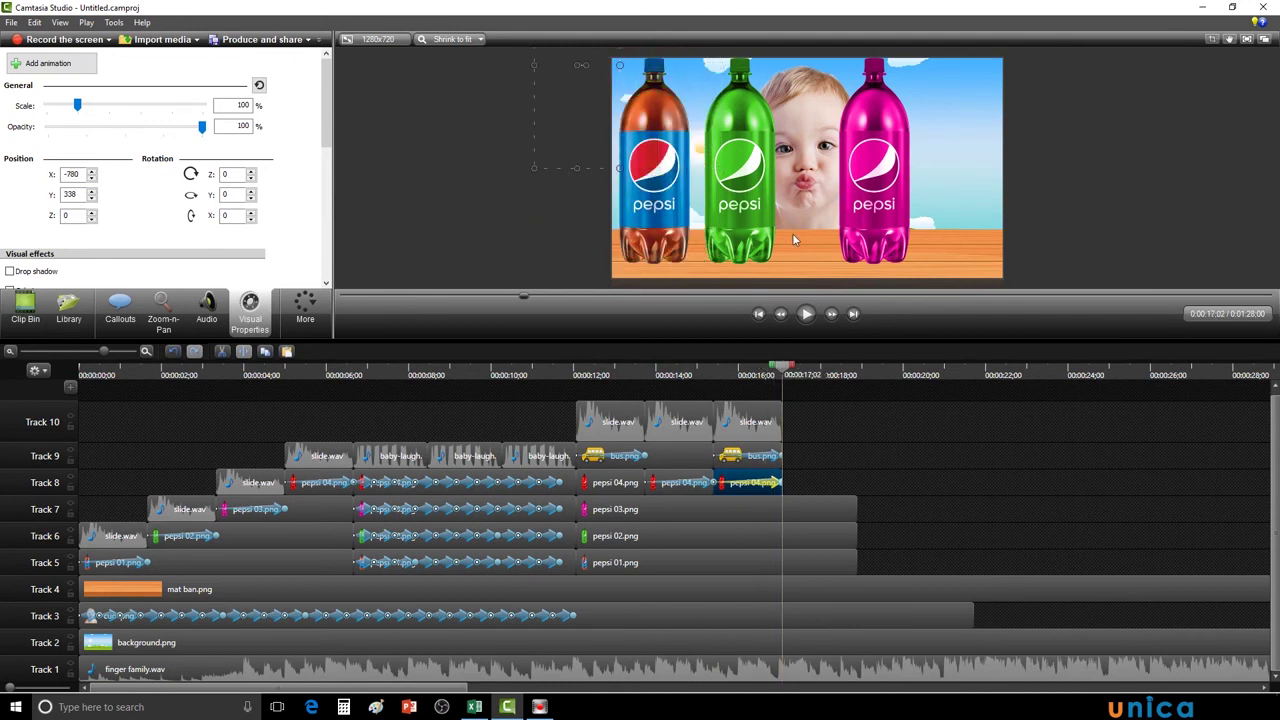
{"action": "mouse_move", "coordinate": [786, 371]}
{"action": "left_mouse_down"}
{"action": "mouse_move", "coordinate": [737, 374]}
{"action": "mouse_move", "coordinate": [786, 381]}
{"action": "left_mouse_up"}
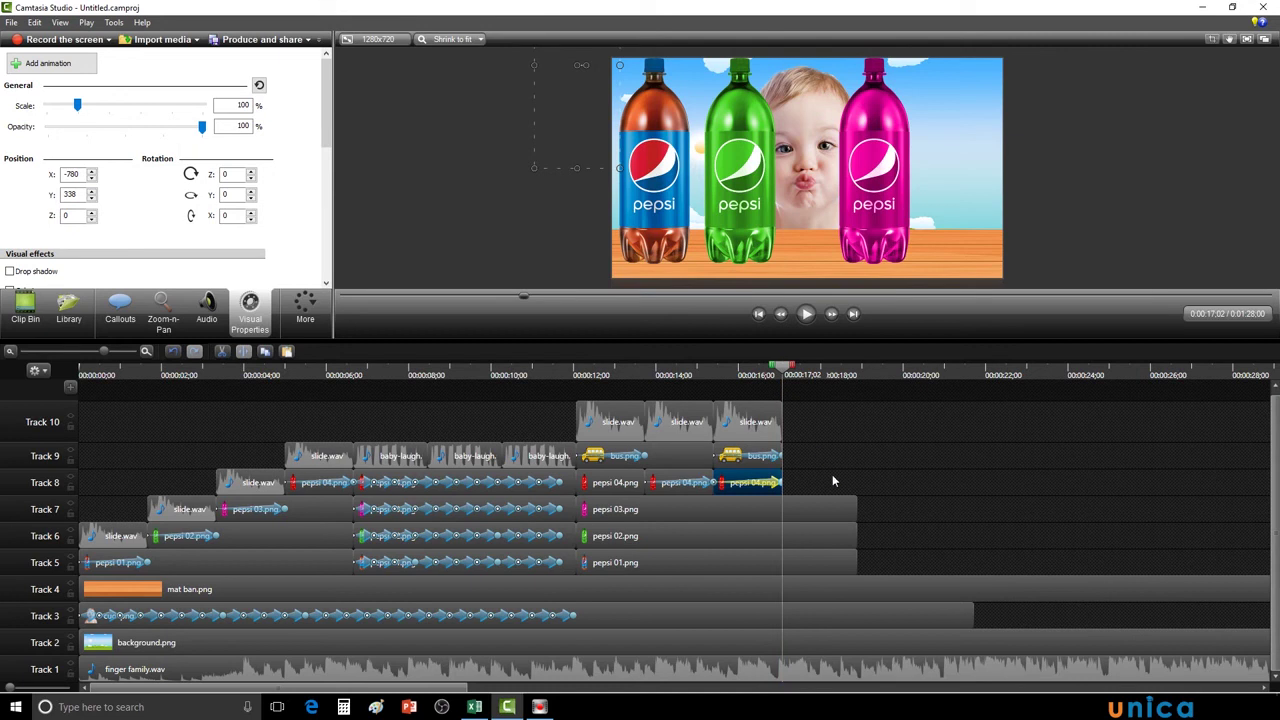
Trim the end of the cuoi.png clip on Track 3 back to the playhead at 0:00:17;02
{"action": "left_click", "coordinate": [814, 616]}
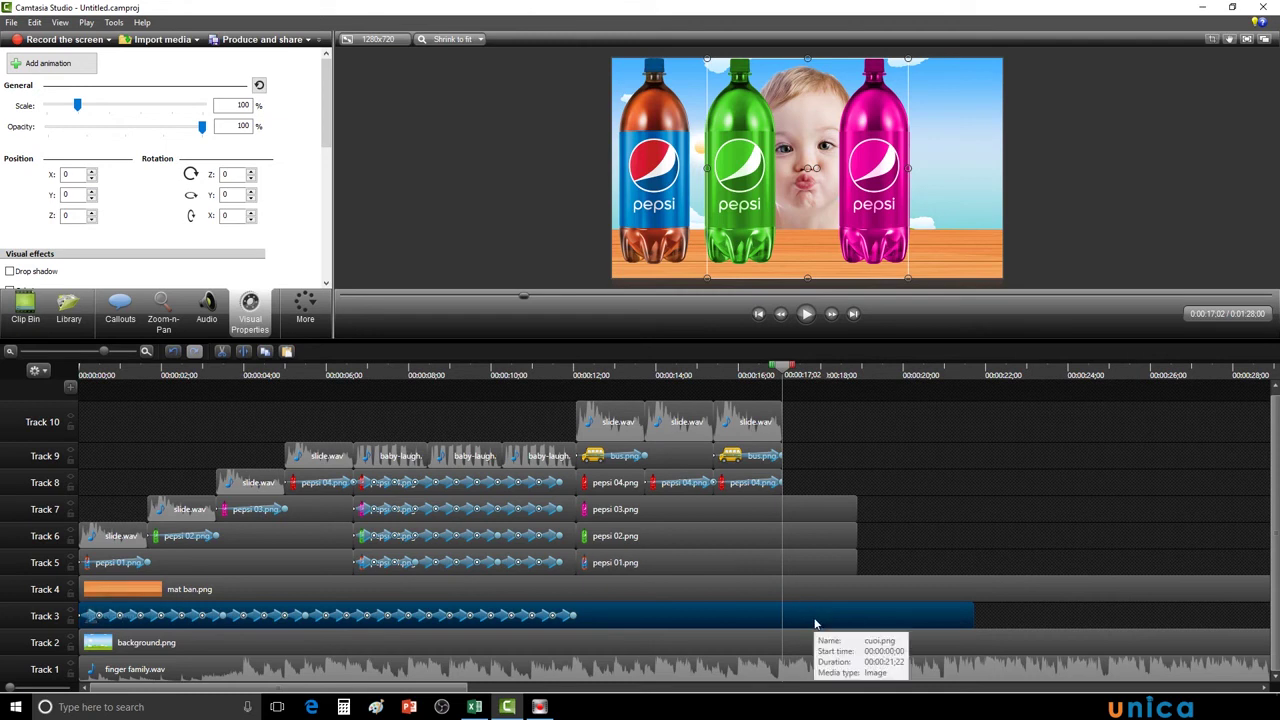
{"action": "left_click", "coordinate": [12, 316]}
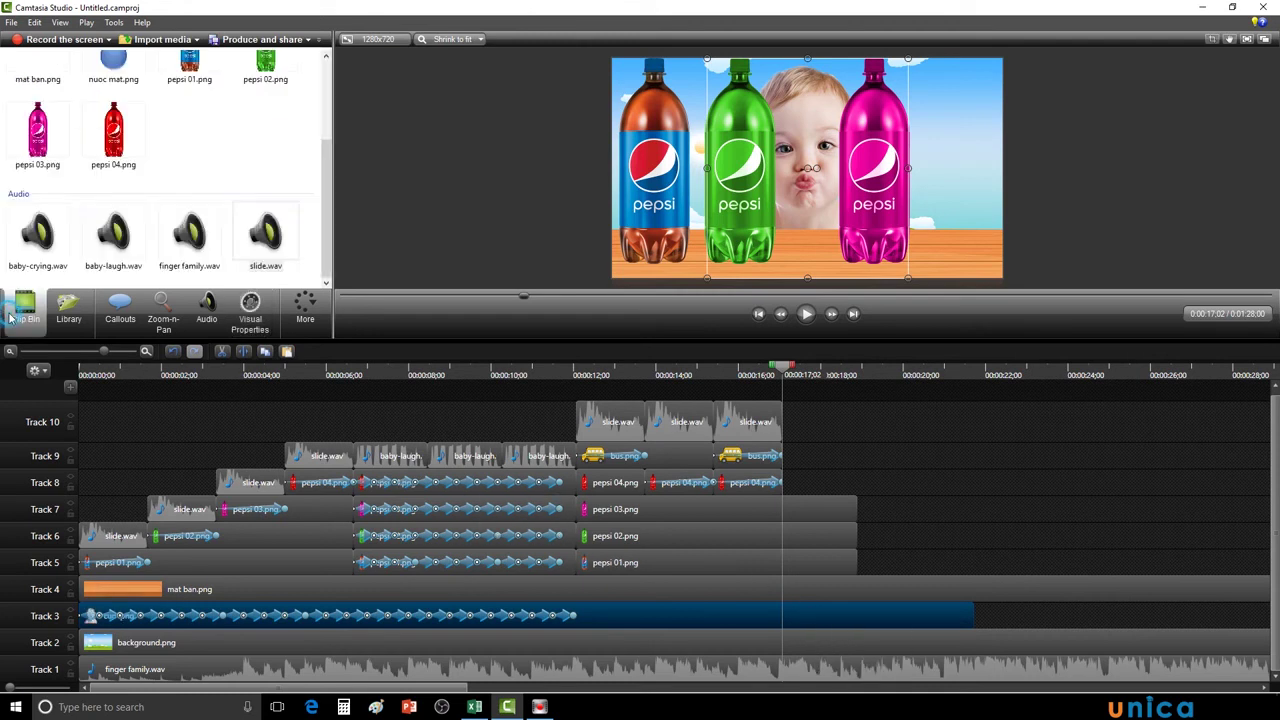
{"action": "left_click_drag", "start_coordinate": [323, 215], "coordinate": [323, 121]}
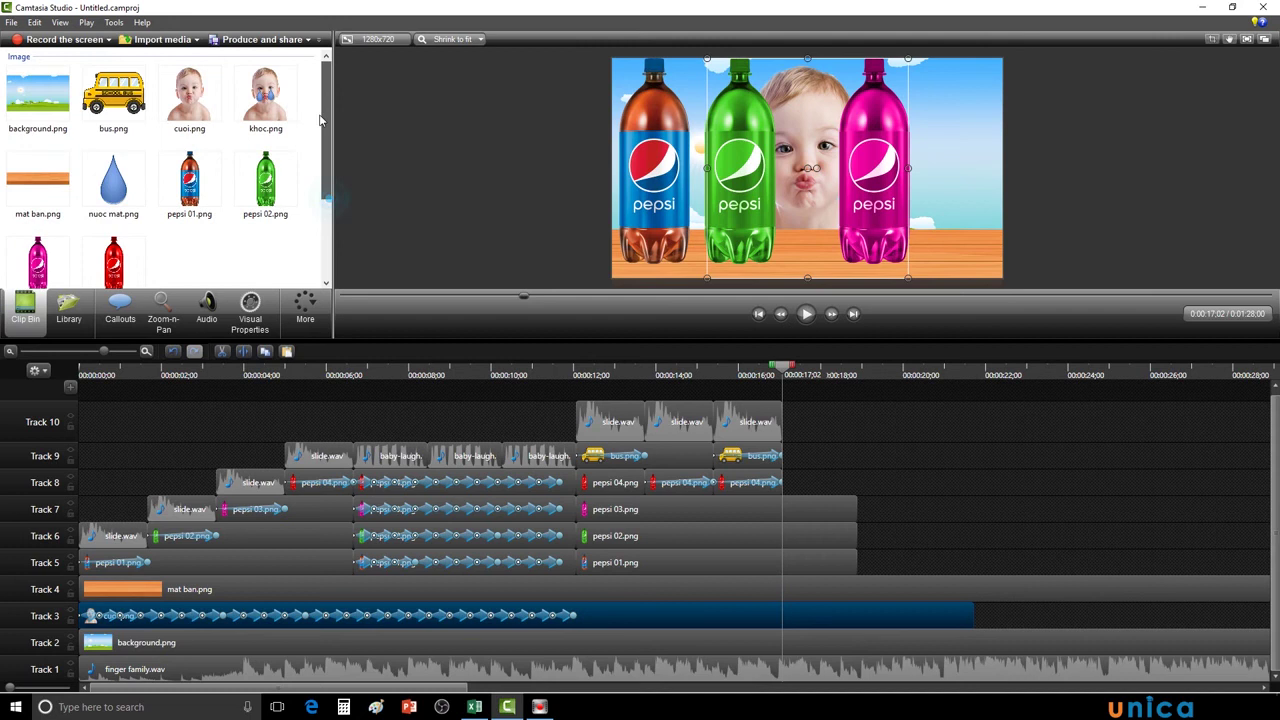
{"action": "left_click", "coordinate": [262, 90]}
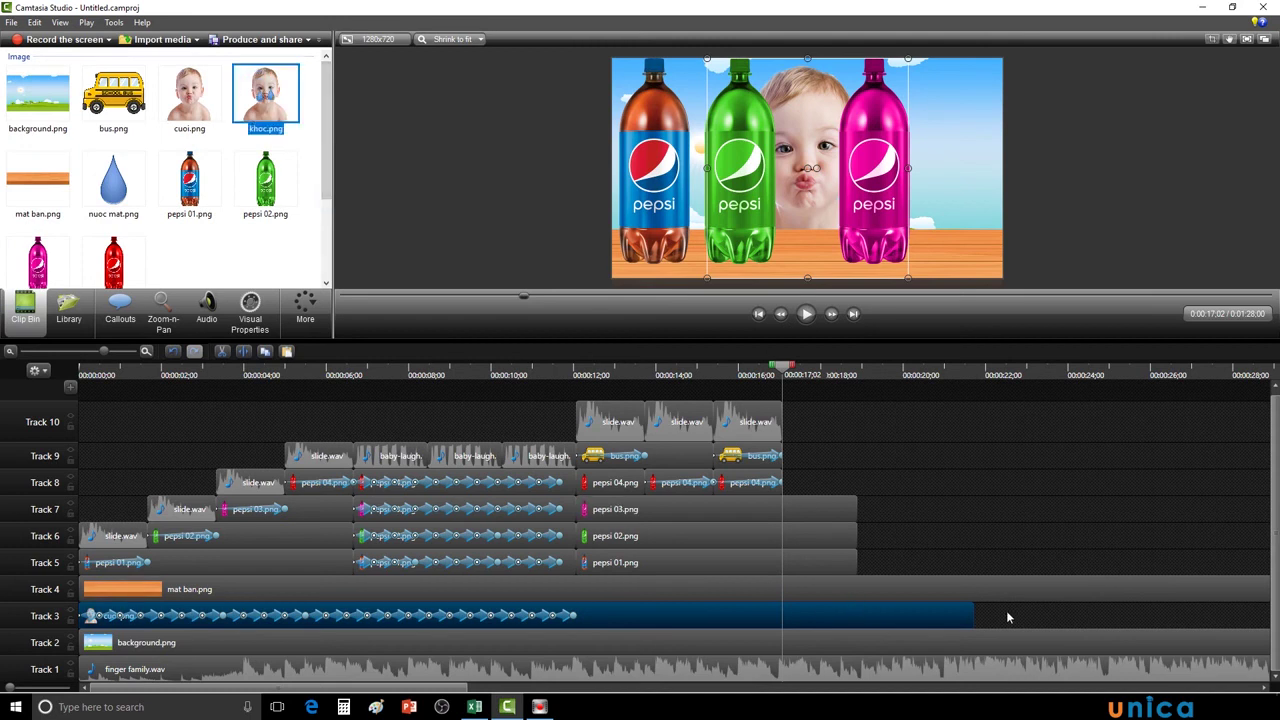
{"action": "left_click_drag", "start_coordinate": [973, 618], "coordinate": [786, 622]}
Add khoc.png at 0:00:17;02 and place it on Track 3 directly after the cuoi.png clip
{"action": "right_click", "coordinate": [266, 106]}
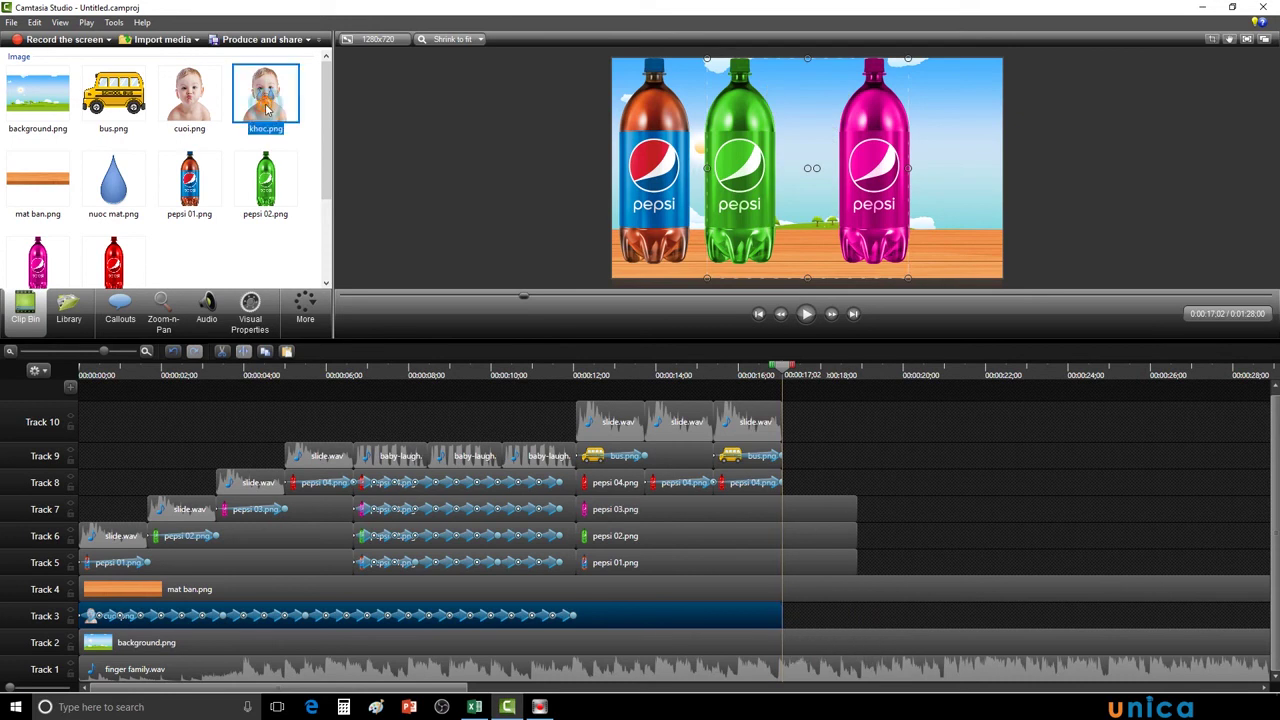
{"action": "left_click", "coordinate": [305, 113]}
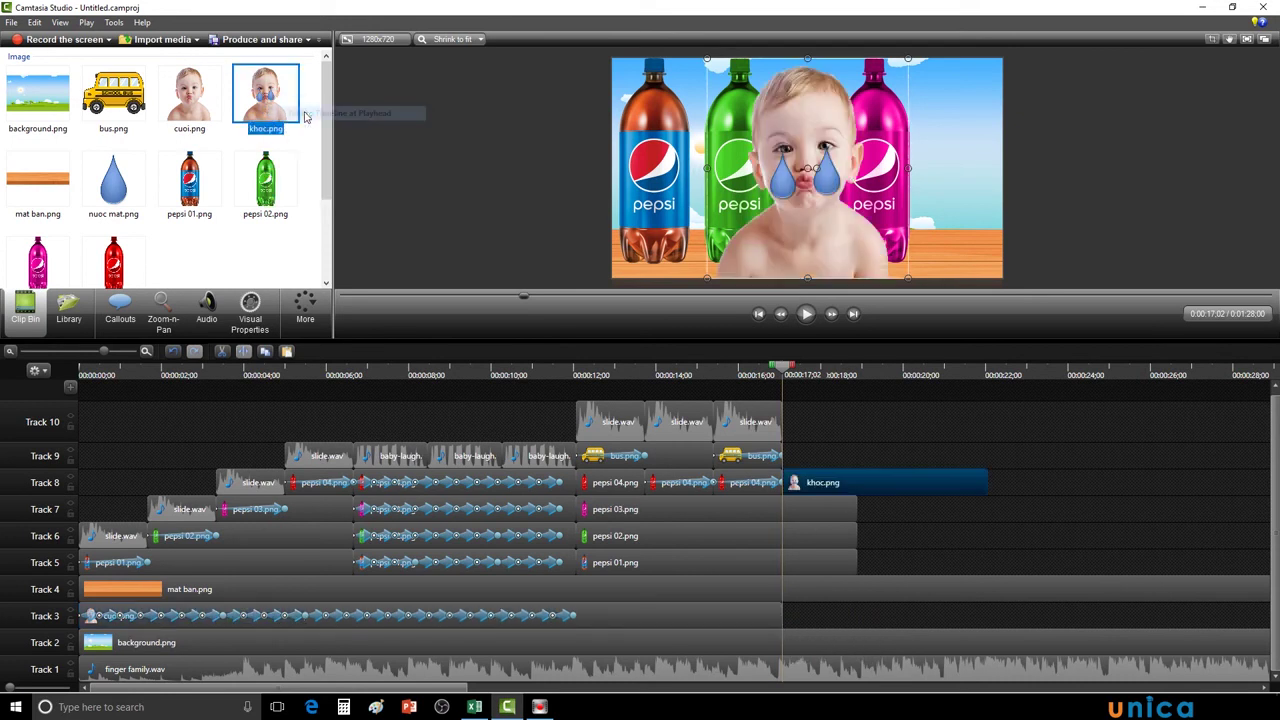
{"action": "left_click_drag", "start_coordinate": [918, 489], "coordinate": [918, 616]}
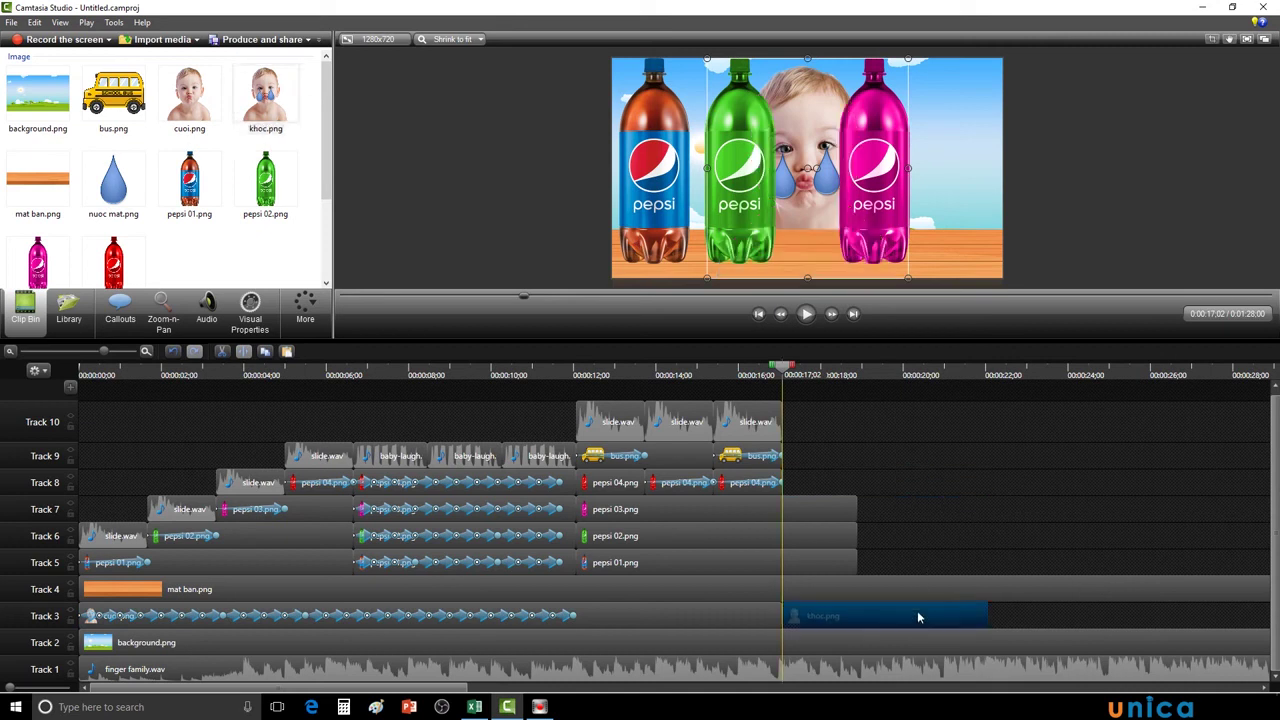
{"action": "left_click", "coordinate": [935, 618]}
Play from 0:00:13;22 through the change to the crying baby, and replay the bus arrival from 0:00:12;02
{"action": "left_click_drag", "start_coordinate": [783, 375], "coordinate": [645, 376]}
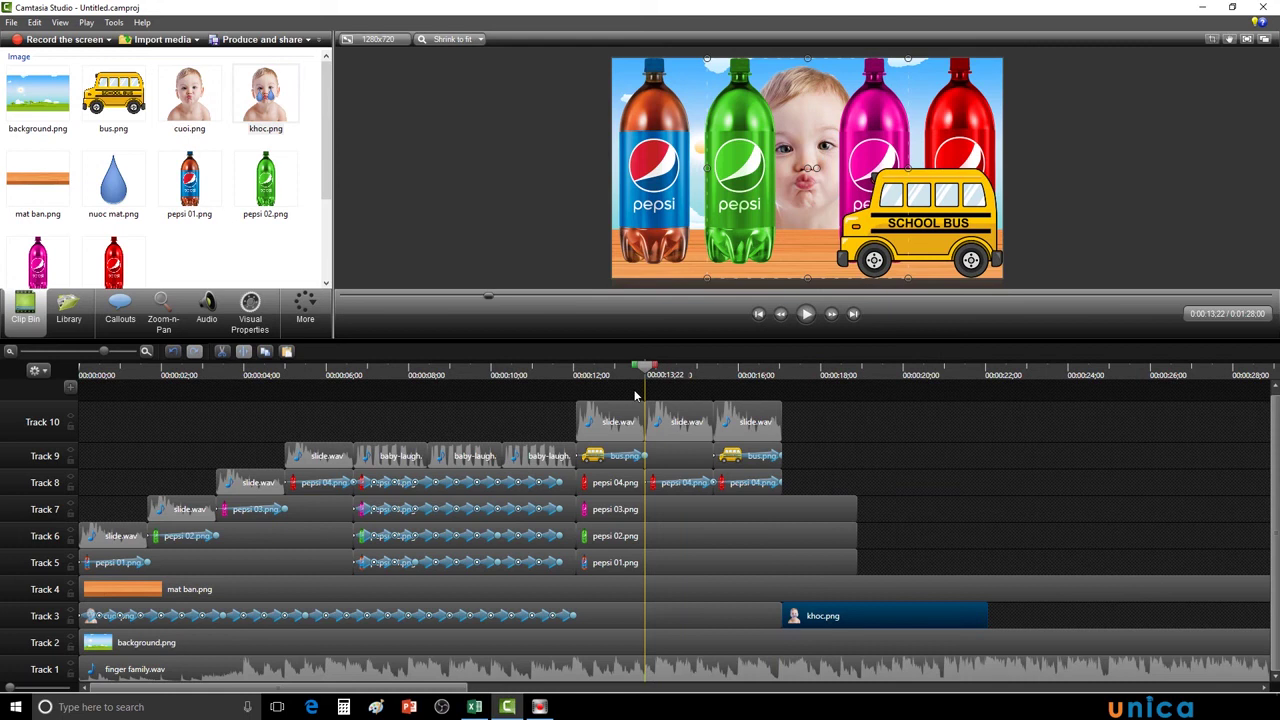
{"action": "left_click", "coordinate": [806, 314]}
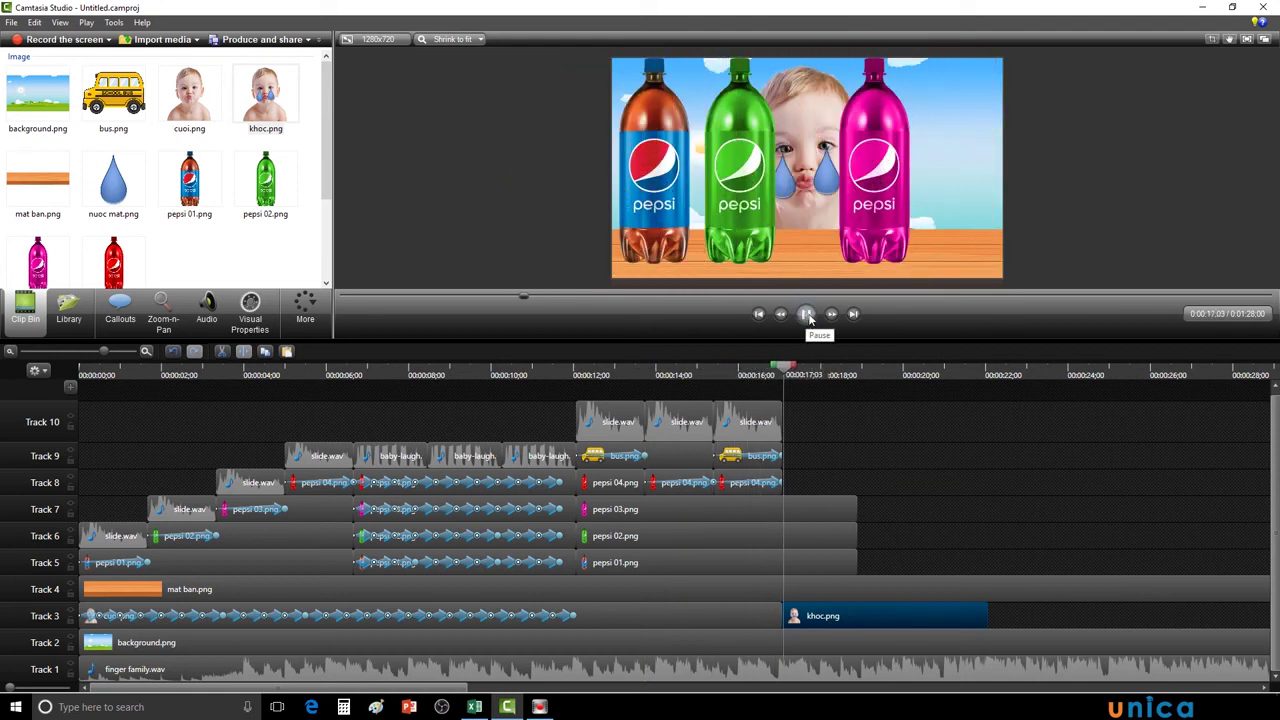
{"action": "left_click", "coordinate": [806, 314]}
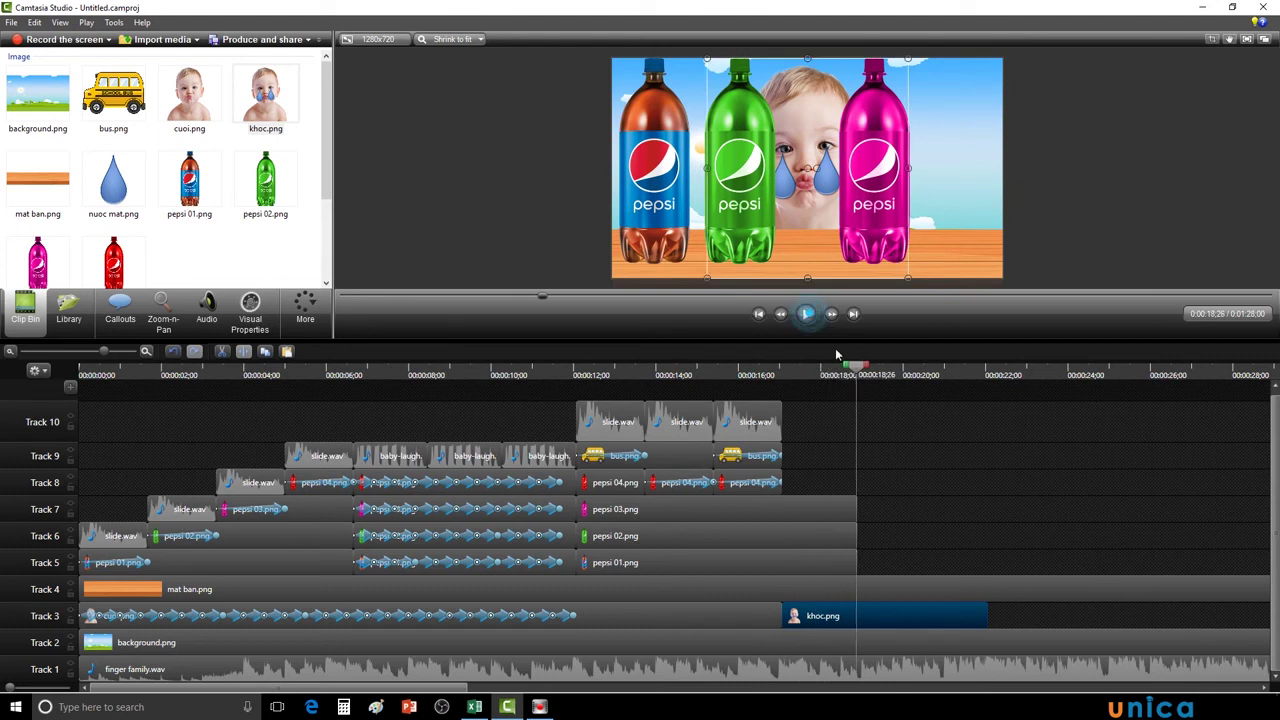
{"action": "left_click_drag", "start_coordinate": [856, 368], "coordinate": [583, 392]}
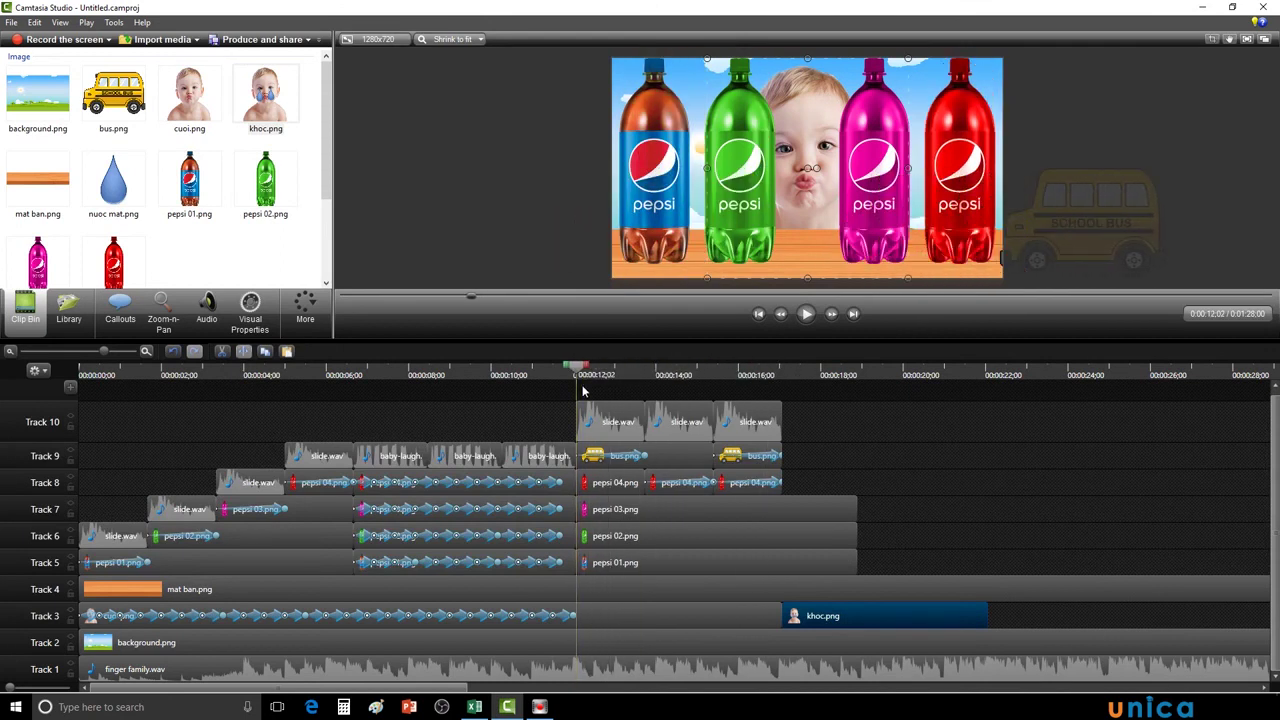
{"action": "left_click", "coordinate": [808, 316]}
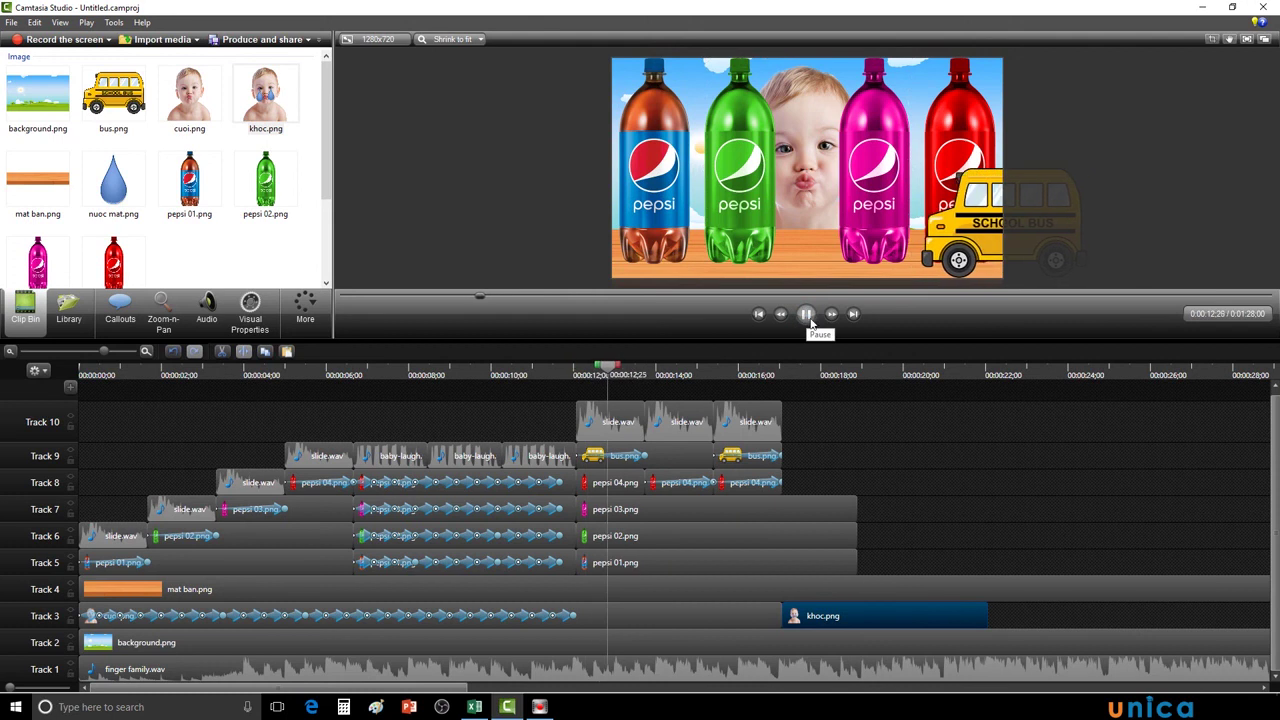
{"action": "left_click", "coordinate": [808, 315]}
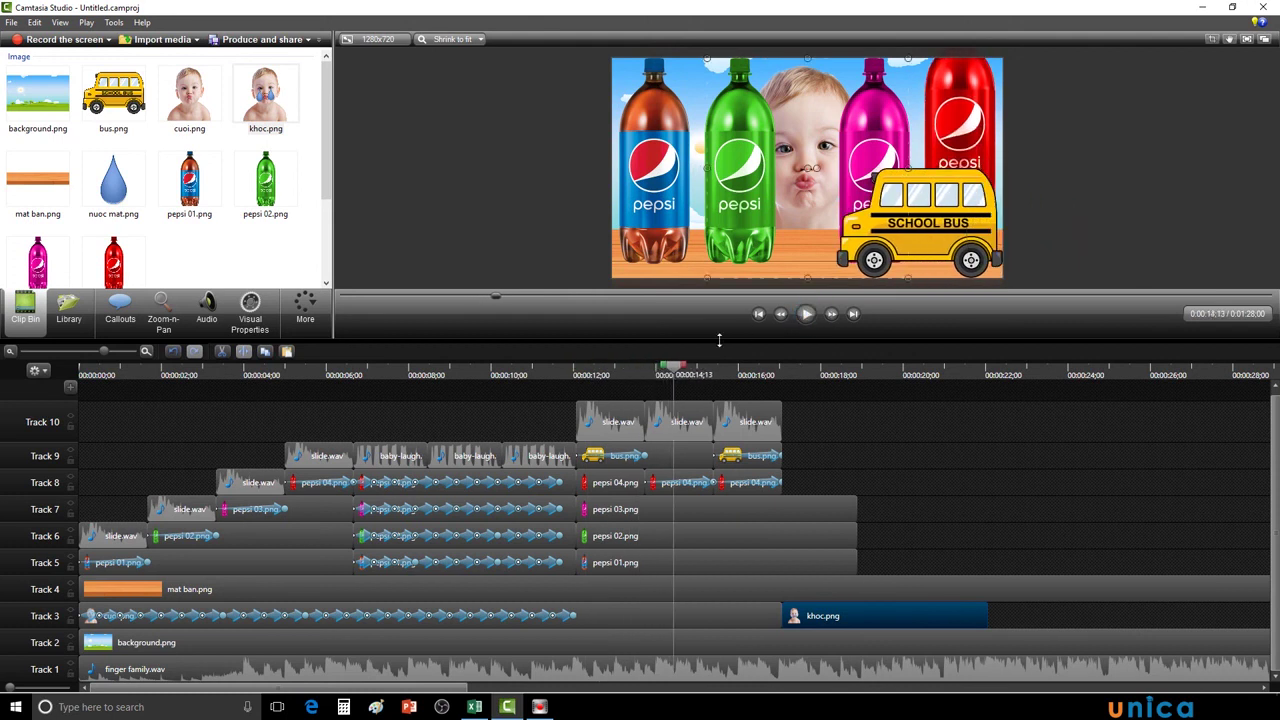
Remove the last animation on the cuoi.png clip on Track 3, just before 0:00:12;02
{"action": "left_click_drag", "start_coordinate": [676, 372], "coordinate": [565, 378]}
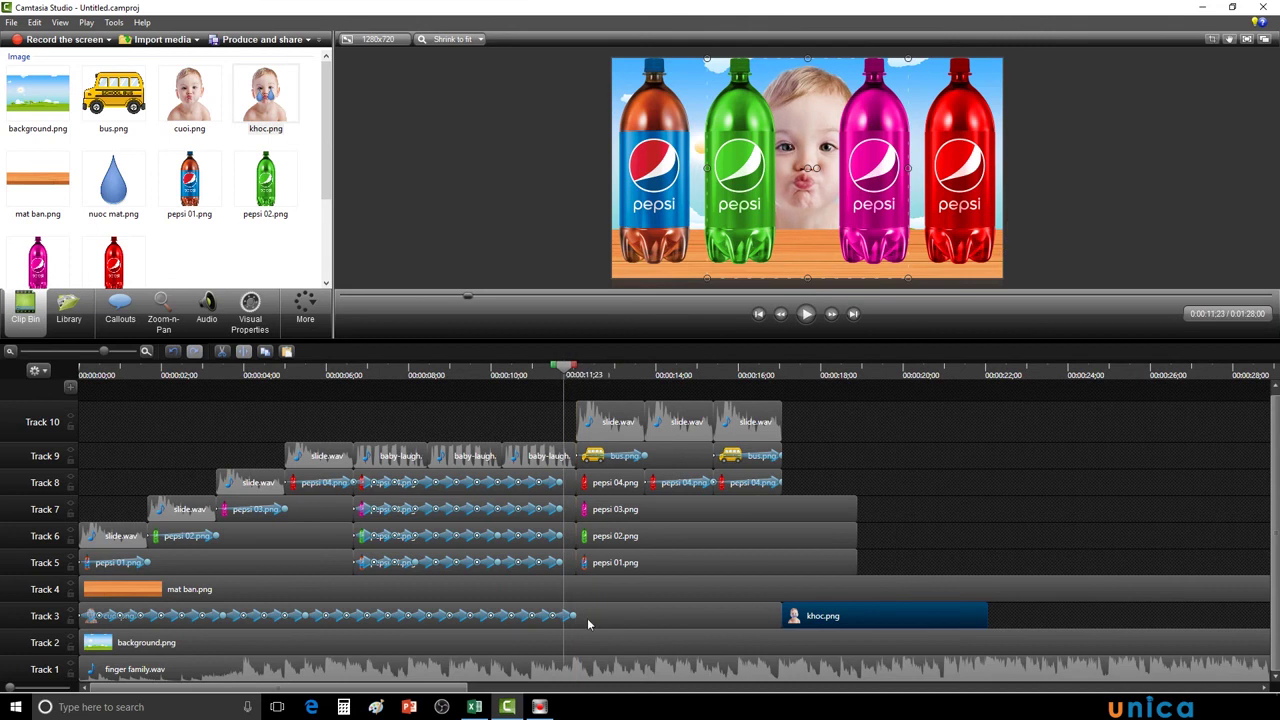
{"action": "left_click", "coordinate": [566, 621]}
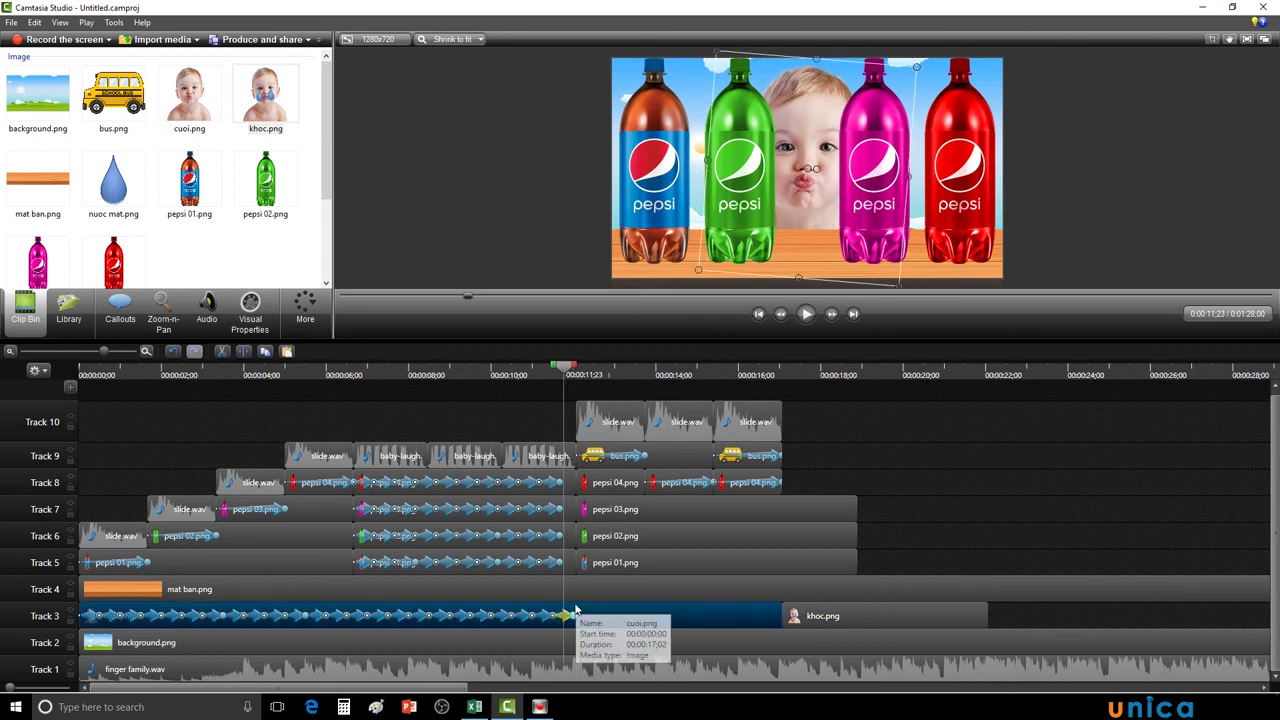
{"action": "left_click_drag", "start_coordinate": [566, 372], "coordinate": [395, 375]}
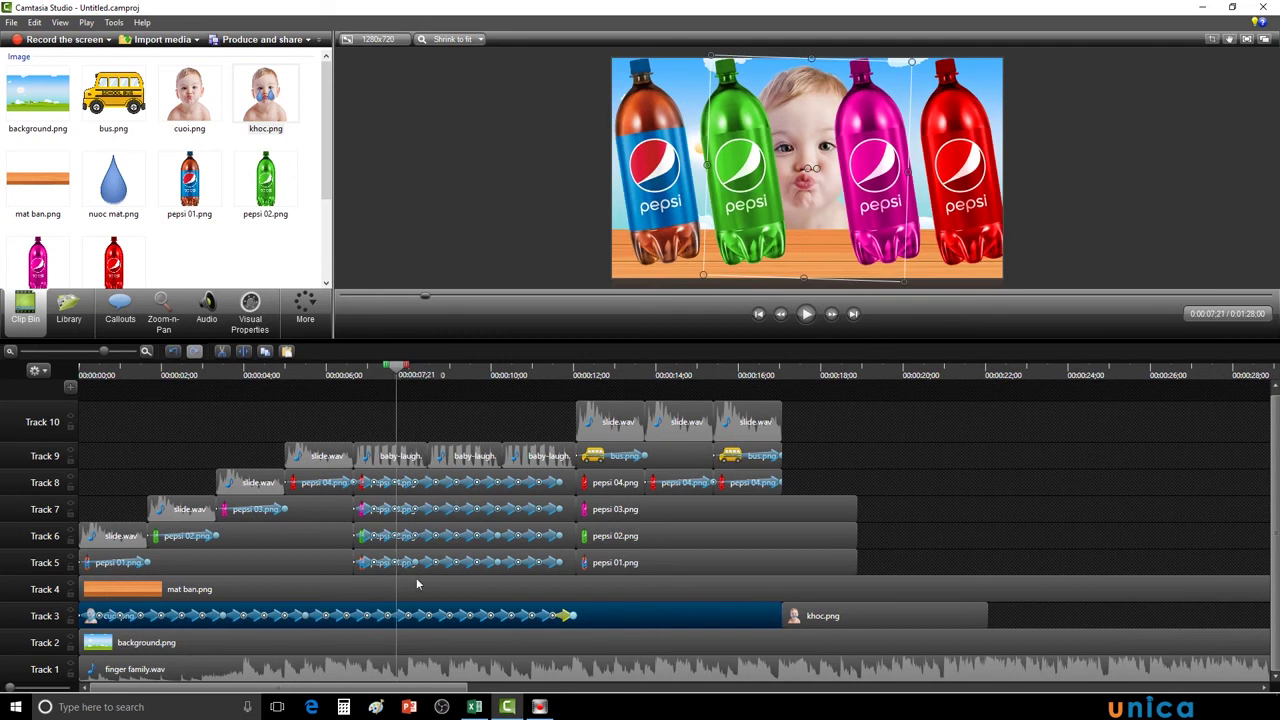
{"action": "left_click", "coordinate": [403, 615]}
{"action": "left_click_drag", "start_coordinate": [462, 619], "coordinate": [546, 620]}
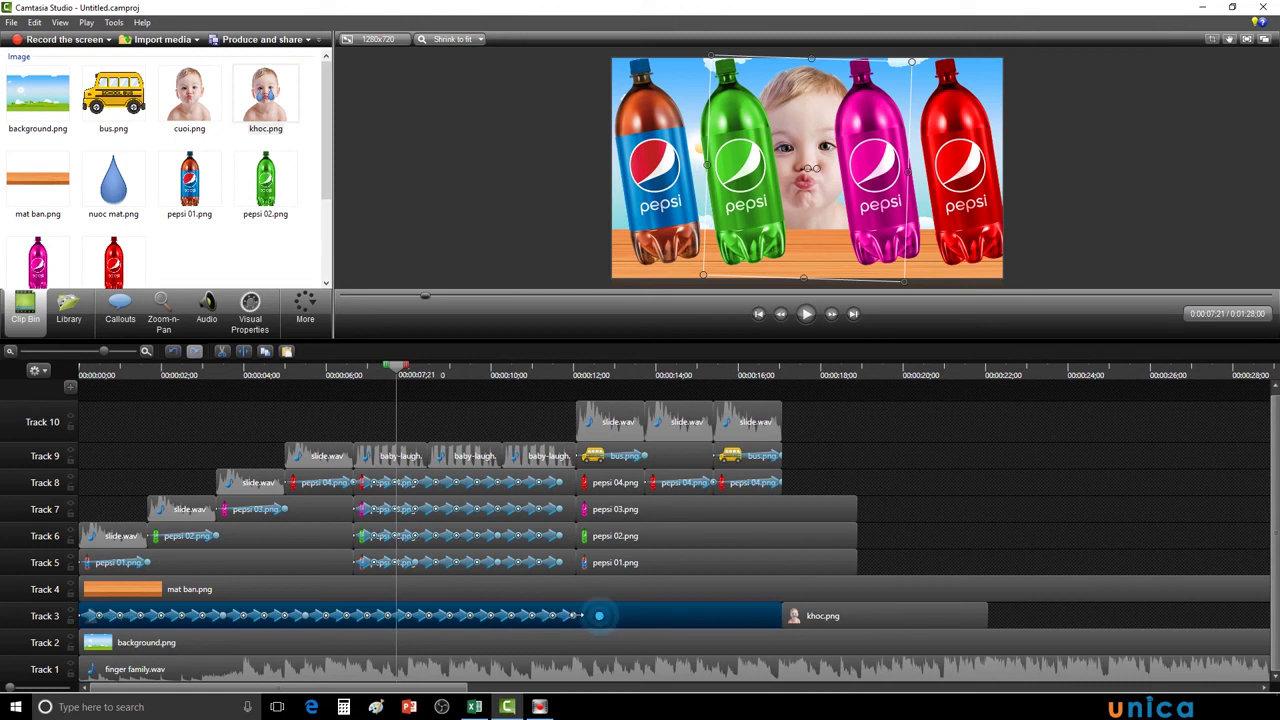
{"action": "right_click", "coordinate": [578, 621]}
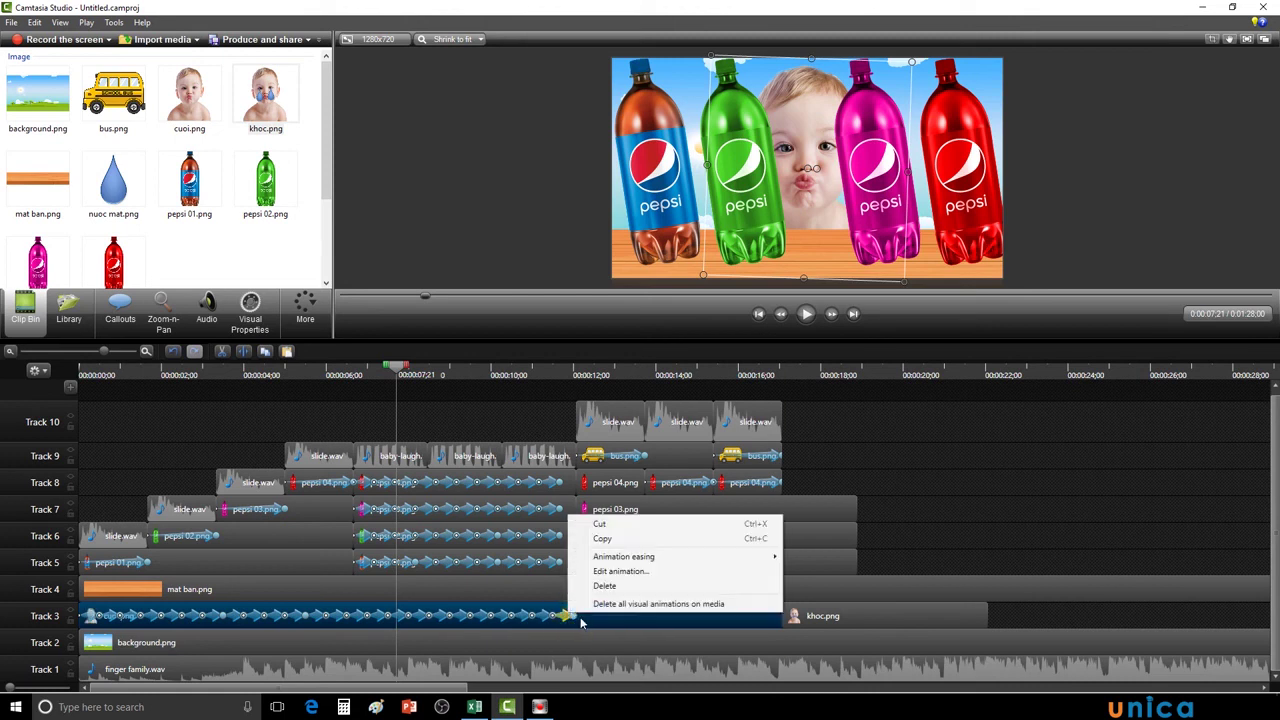
{"action": "left_click", "coordinate": [604, 539]}
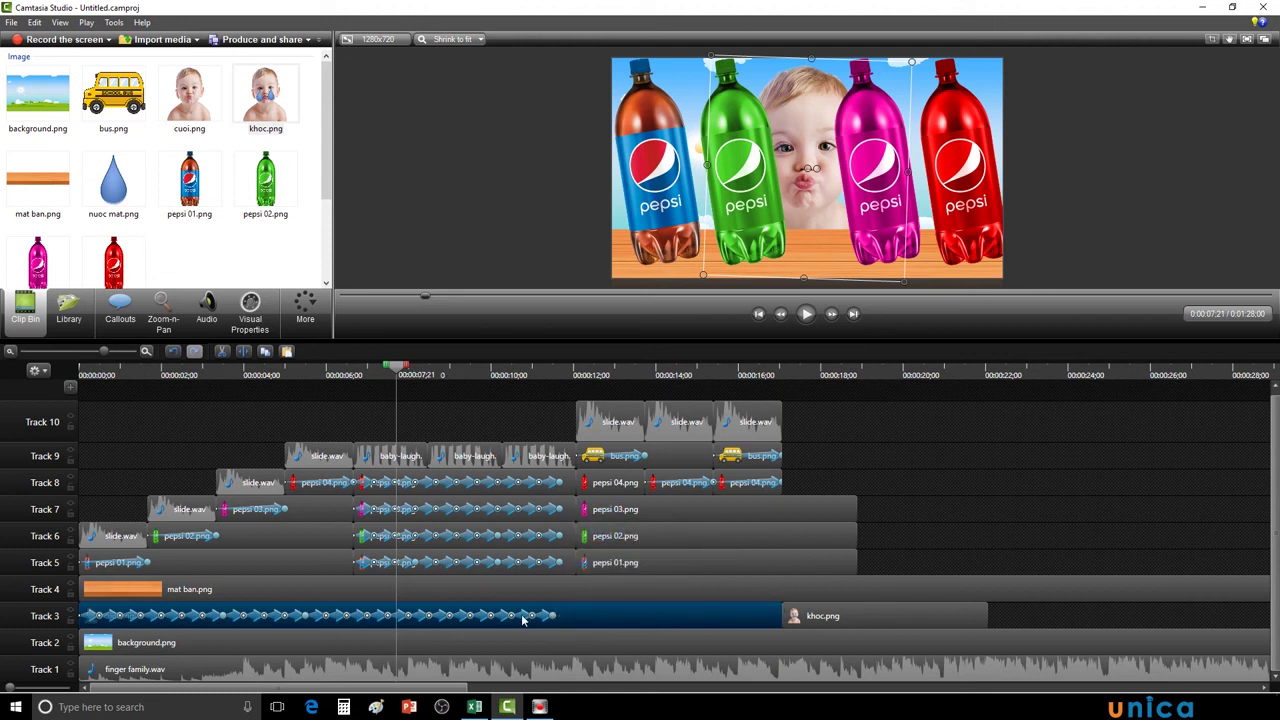
Copy the last two rocking animations of cuoi.png, paste them repeatedly up to about 0:00:16;16, and remove the last pasted one
{"action": "right_click", "coordinate": [540, 617]}
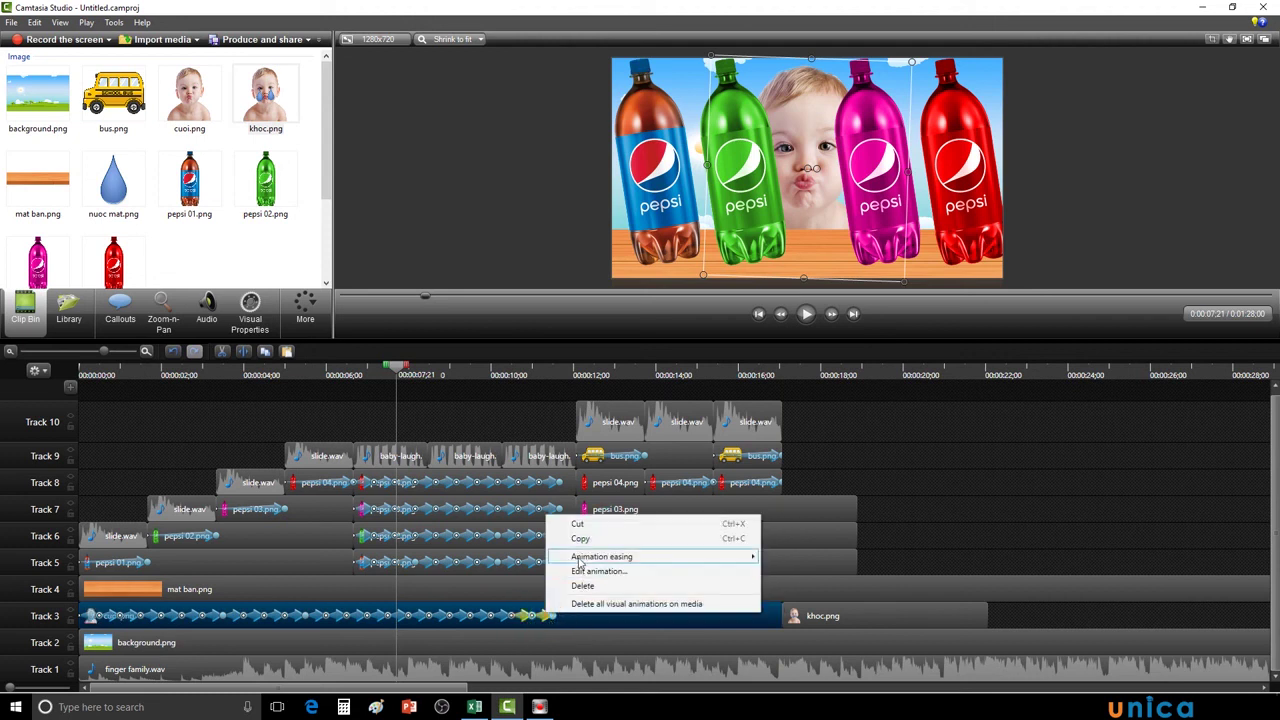
{"action": "left_click", "coordinate": [582, 540]}
{"action": "left_click_drag", "start_coordinate": [397, 370], "coordinate": [669, 370]}
{"action": "key", "text": "ctrl+v"}
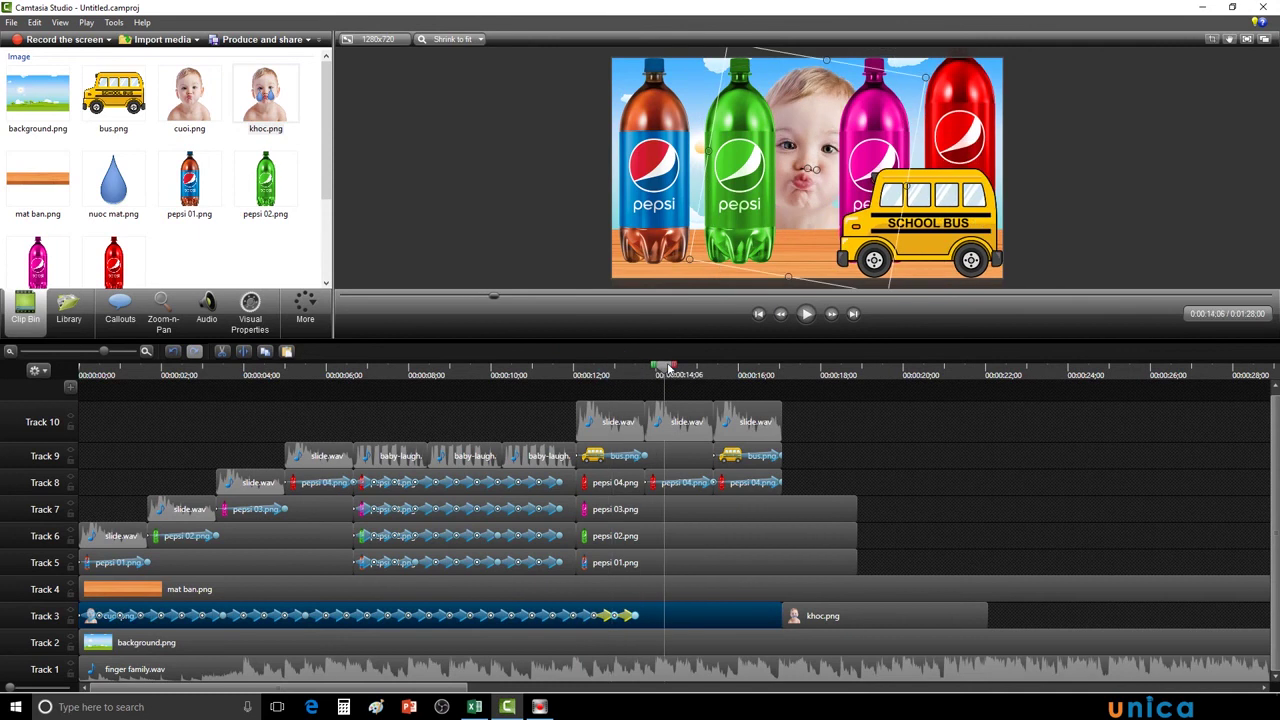
{"action": "key", "text": "ctrl+v"}
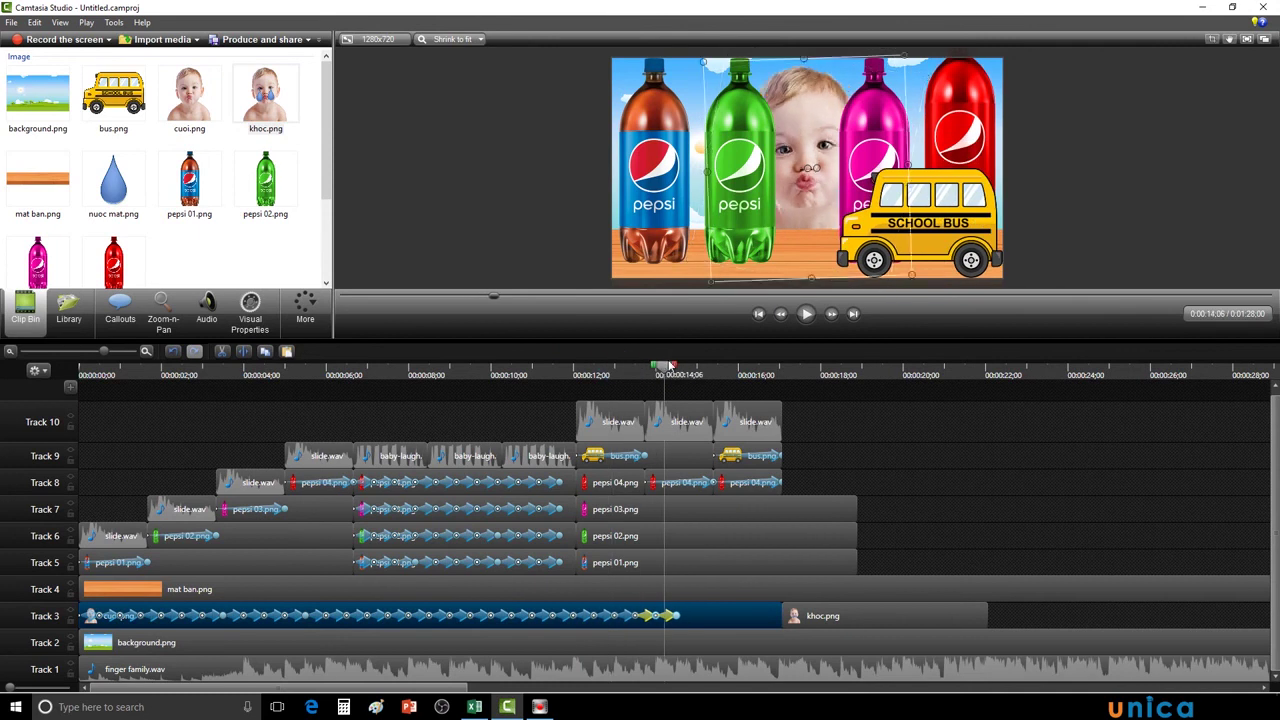
{"action": "left_click_drag", "start_coordinate": [669, 365], "coordinate": [758, 390]}
{"action": "key", "text": "ctrl+v"}
{"action": "key", "text": "ctrl+v"}
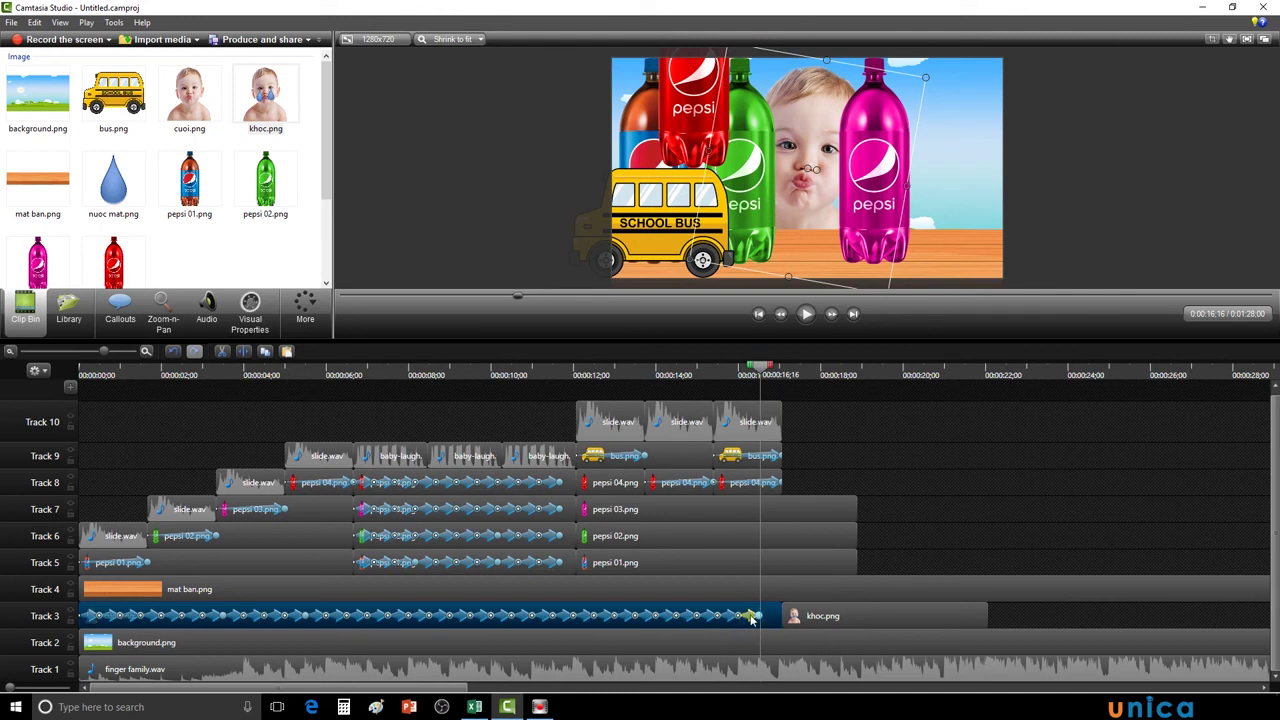
{"action": "right_click", "coordinate": [752, 618]}
{"action": "left_click", "coordinate": [780, 515]}
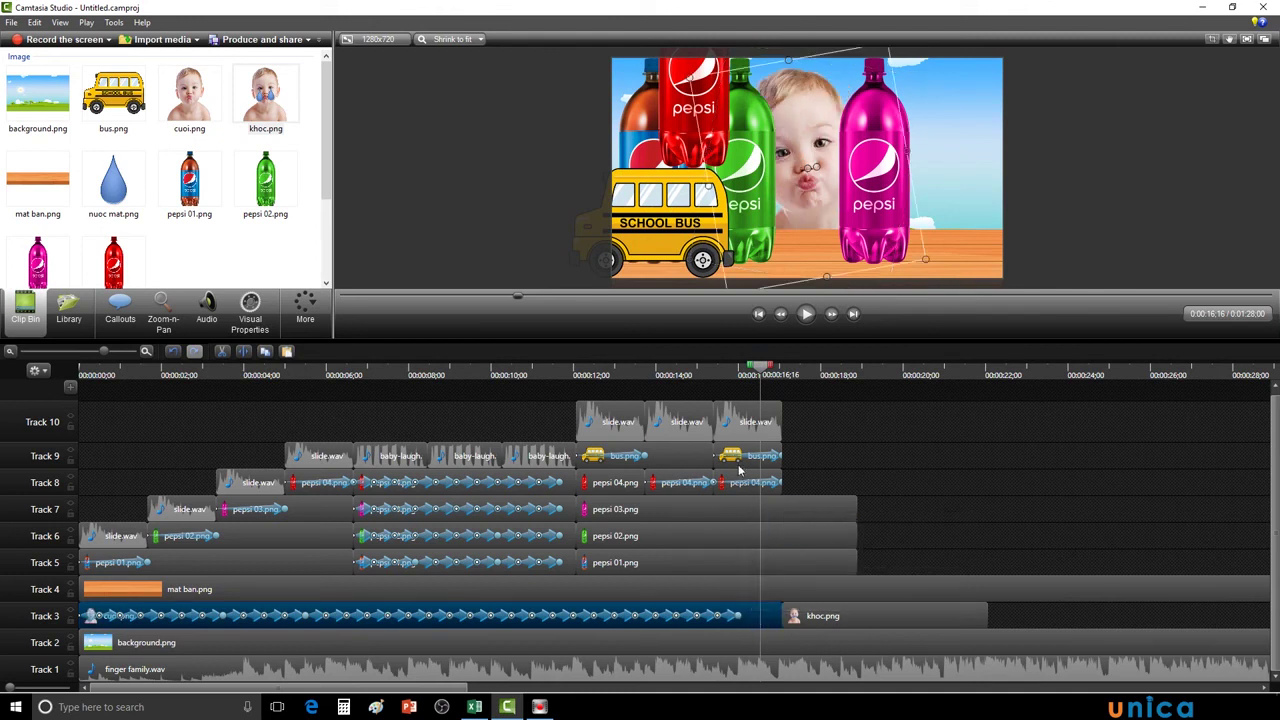
Add an animation to cuoi.png at 0:00:16;06 with Z rotation 0, and extend its end to about 0:00:16;16
{"action": "mouse_move", "coordinate": [762, 376]}
{"action": "left_mouse_down"}
{"action": "mouse_move", "coordinate": [728, 373]}
{"action": "mouse_move", "coordinate": [746, 376]}
{"action": "left_mouse_up"}
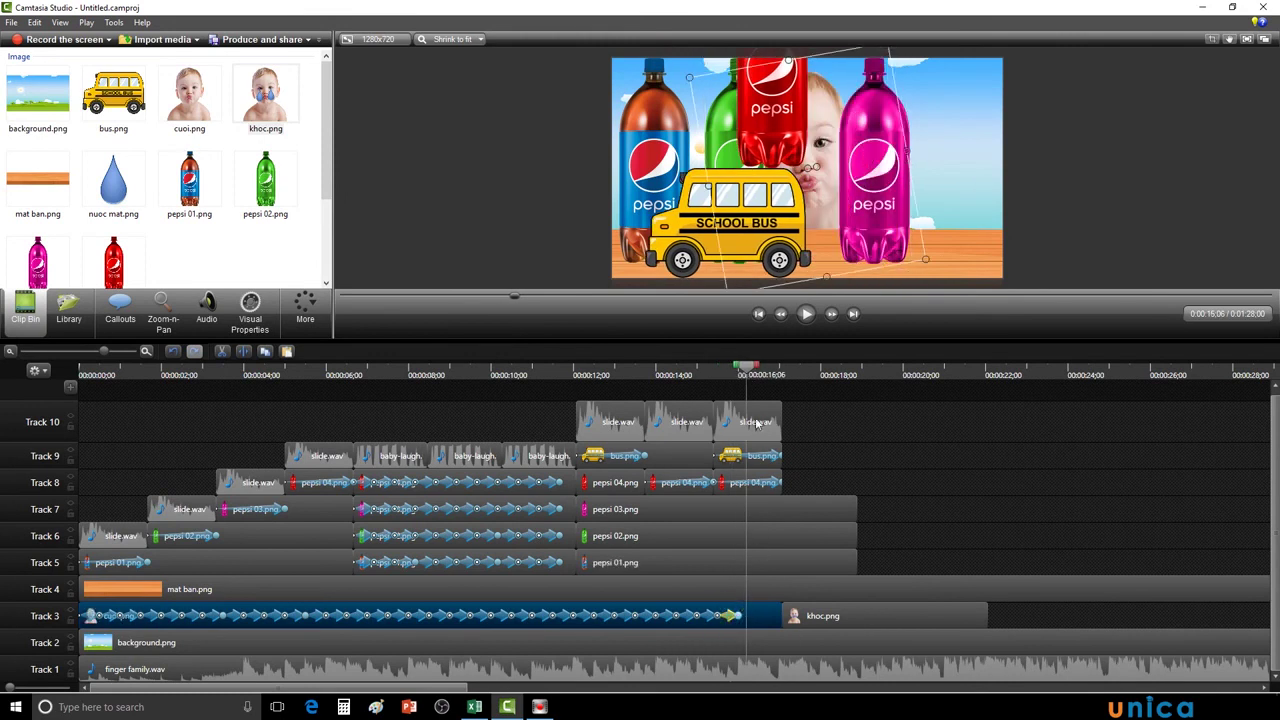
{"action": "left_click", "coordinate": [247, 320]}
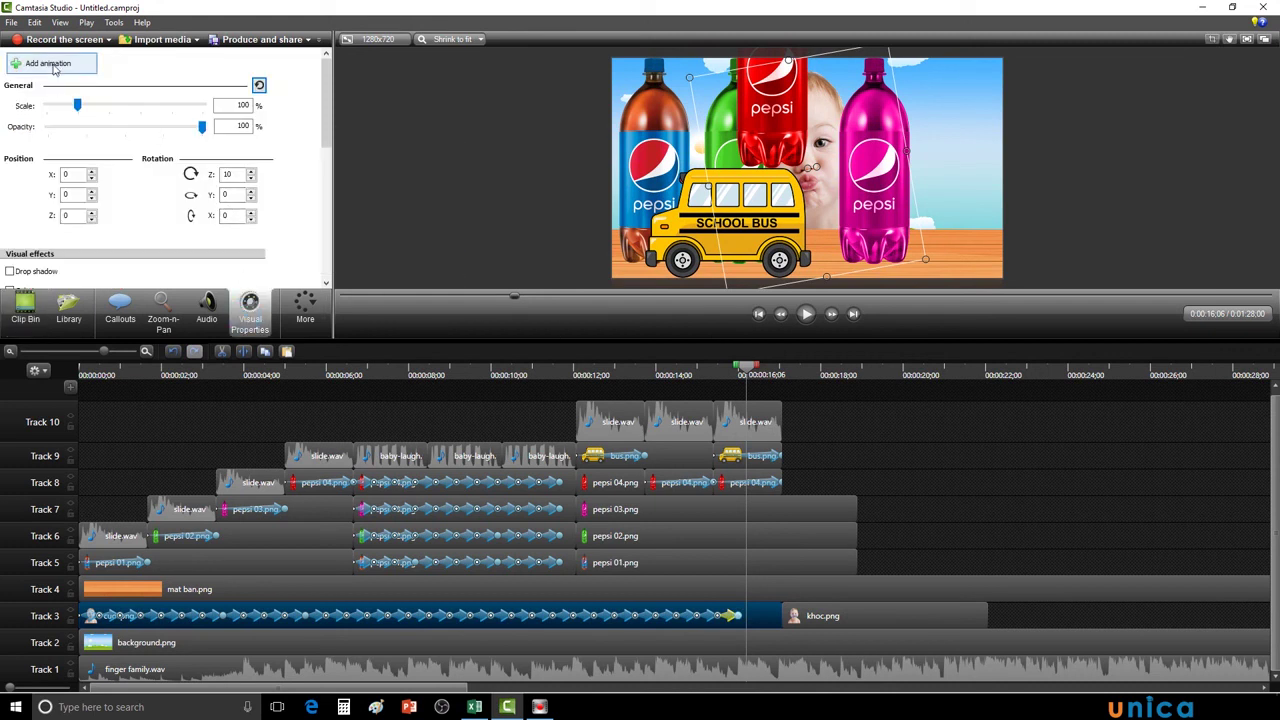
{"action": "left_click", "coordinate": [55, 68]}
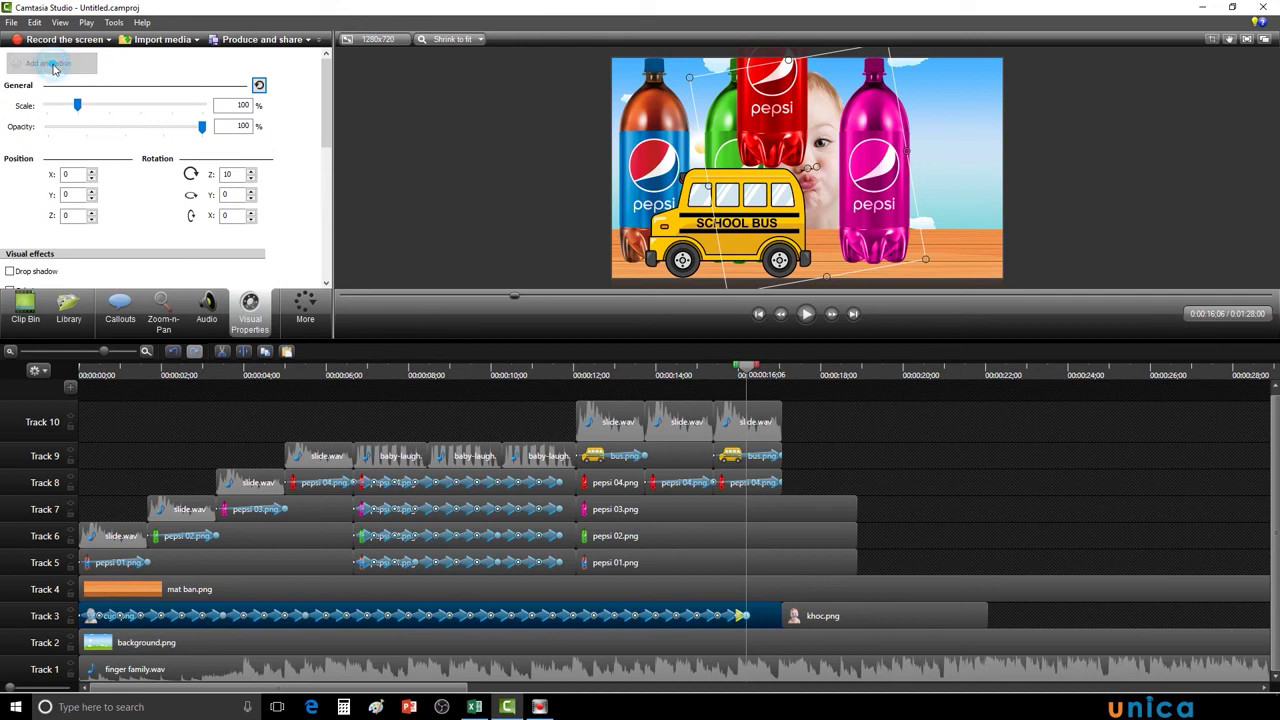
{"action": "left_click", "coordinate": [251, 180]}
{"action": "left_click", "coordinate": [251, 180]}
{"action": "left_click", "coordinate": [251, 180]}
{"action": "left_click", "coordinate": [251, 180]}
{"action": "left_click", "coordinate": [251, 180]}
{"action": "left_click", "coordinate": [251, 180]}
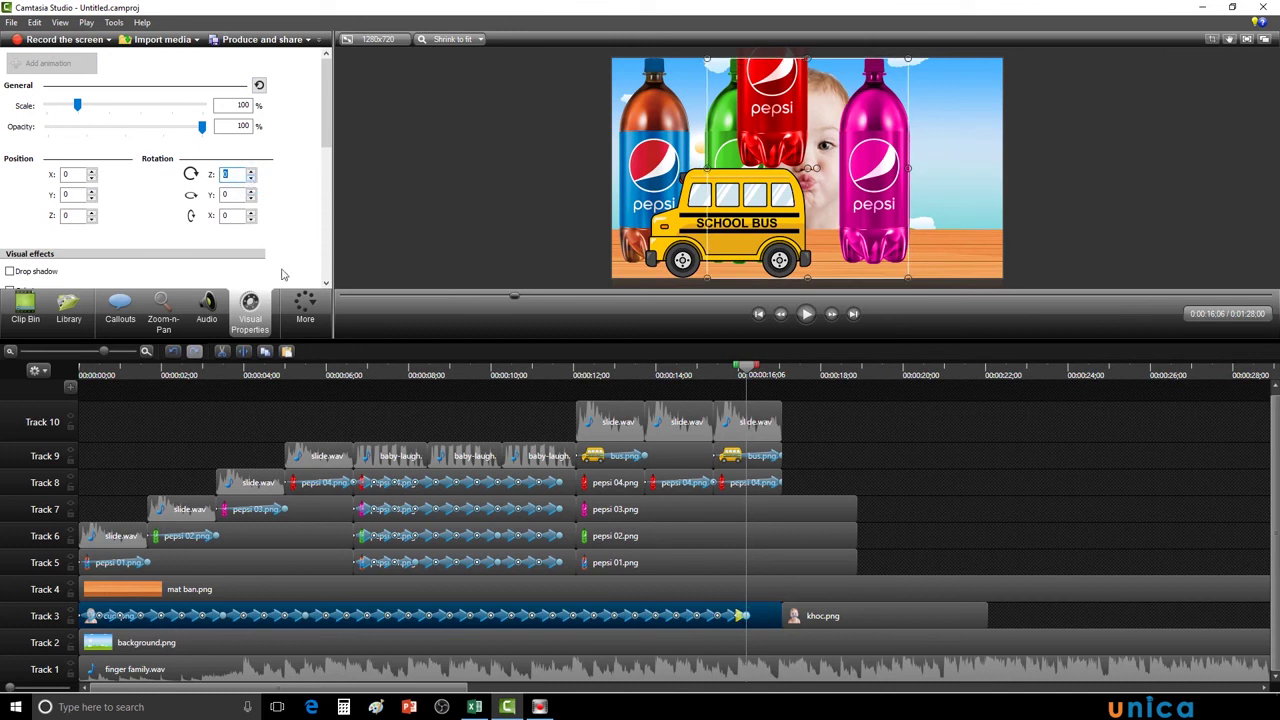
{"action": "left_click", "coordinate": [745, 615]}
{"action": "left_click_drag", "start_coordinate": [745, 615], "coordinate": [756, 616]}
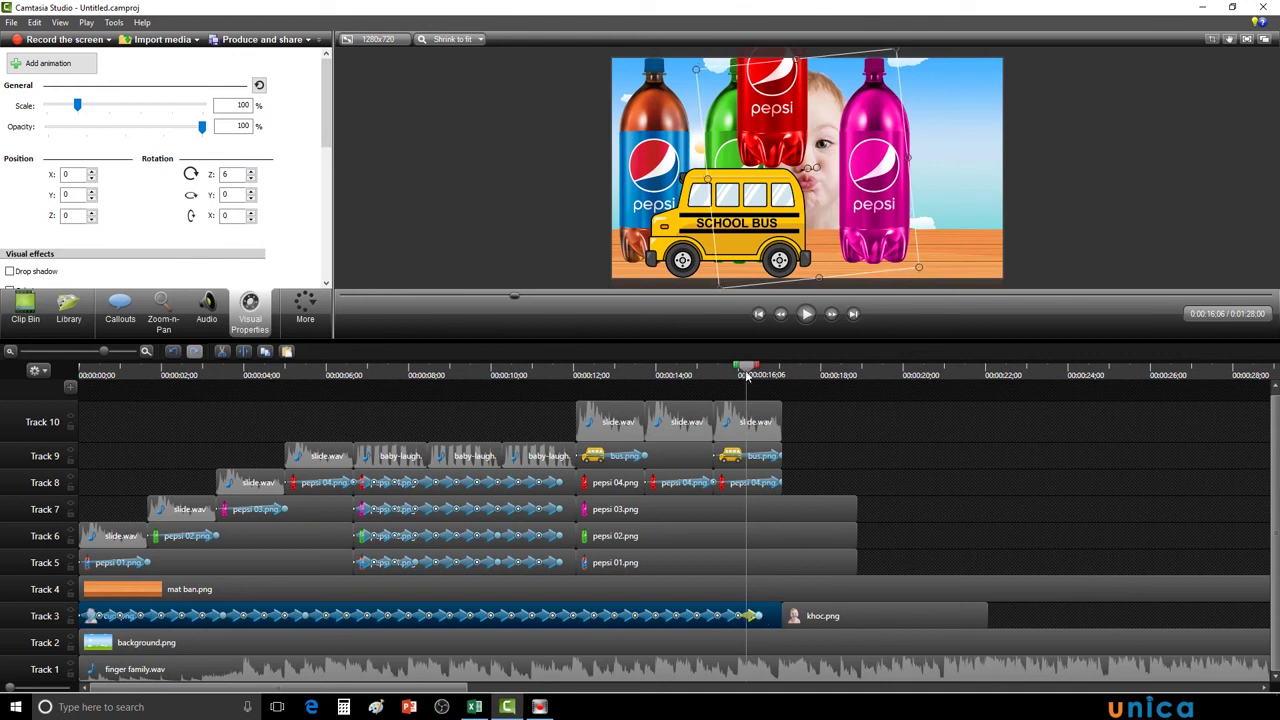
Play the sequence from 0:00:12;02 to check the baby's rocking and the change to khoc.png
{"action": "left_click_drag", "start_coordinate": [745, 370], "coordinate": [583, 390]}
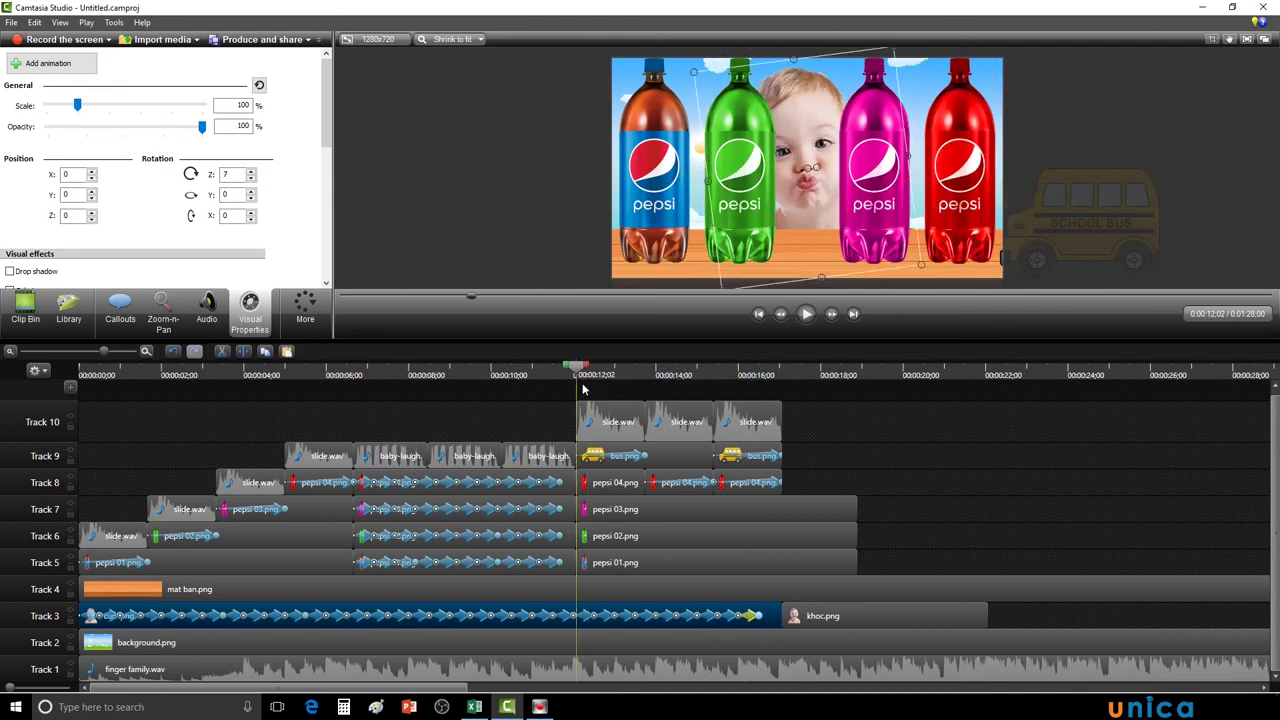
{"action": "left_click", "coordinate": [807, 315]}
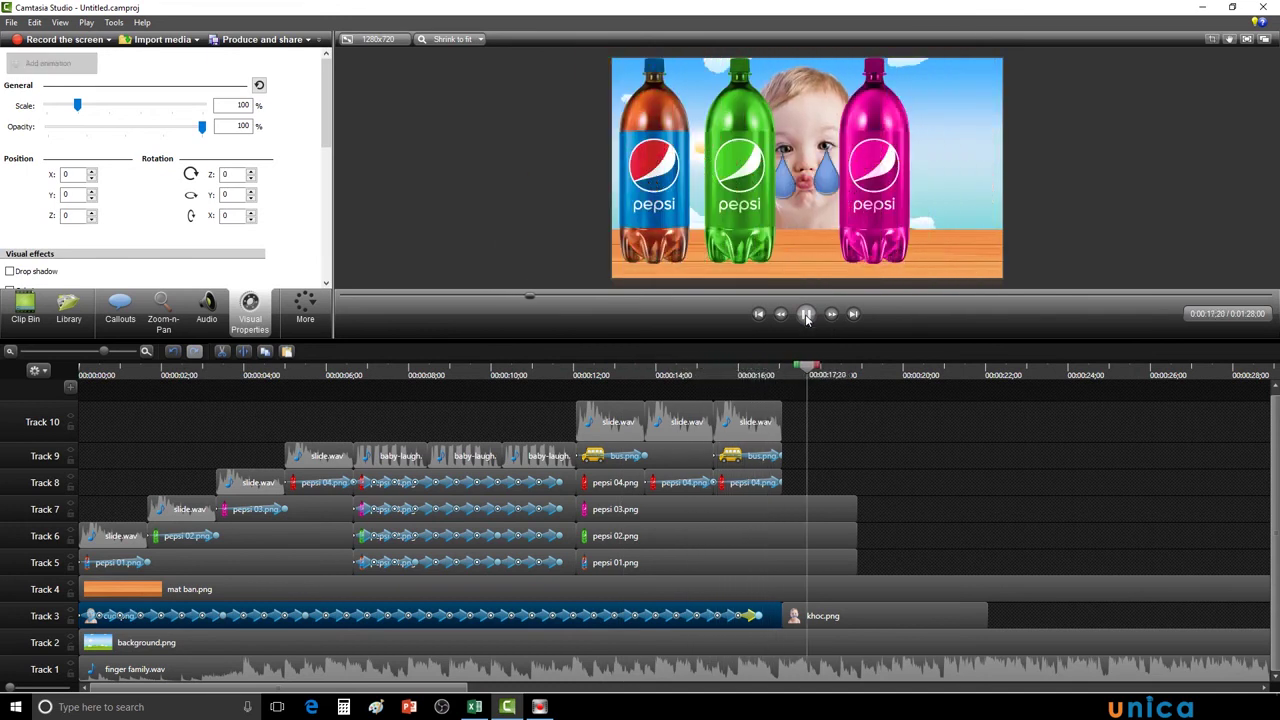
{"action": "left_click", "coordinate": [806, 316]}
Add the baby-crying.wav sound to Track 8 at 0:00:17;02, where the khoc.png clip starts
{"action": "left_click_drag", "start_coordinate": [887, 370], "coordinate": [787, 383]}
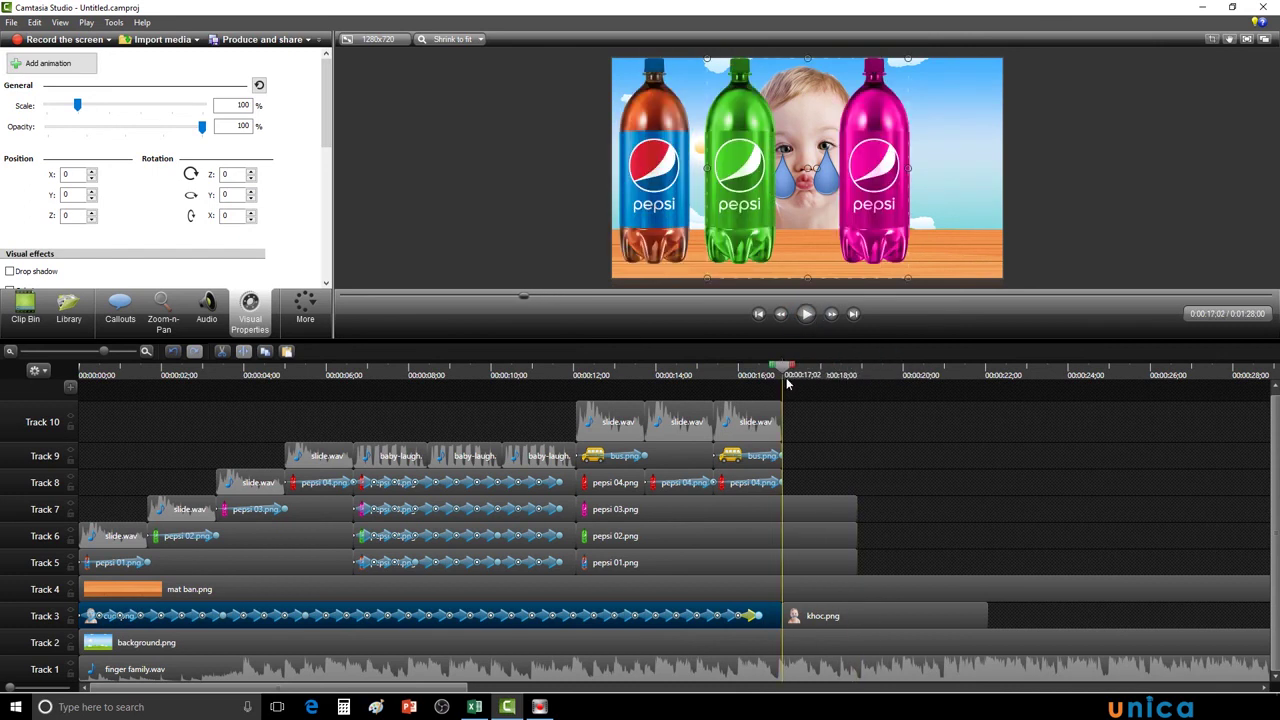
{"action": "left_click", "coordinate": [26, 318]}
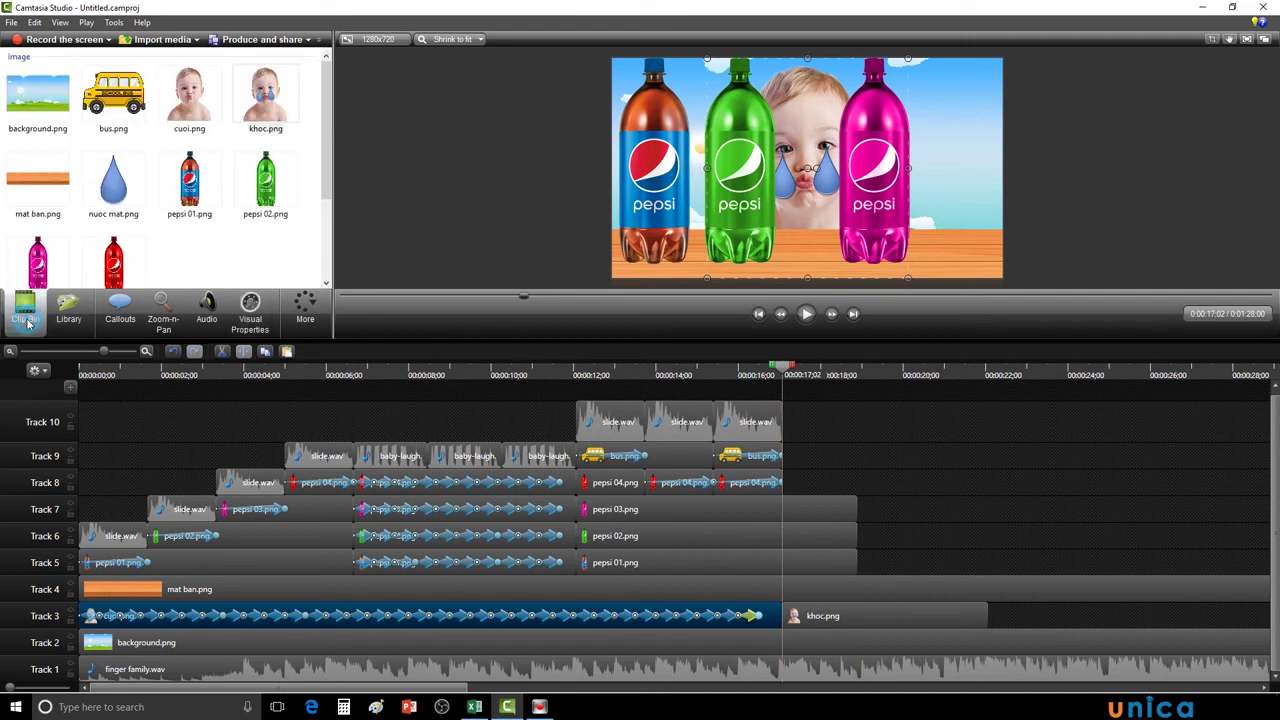
{"action": "scroll", "coordinate": [326, 166], "scroll_direction": "down", "scroll_amount": 3}
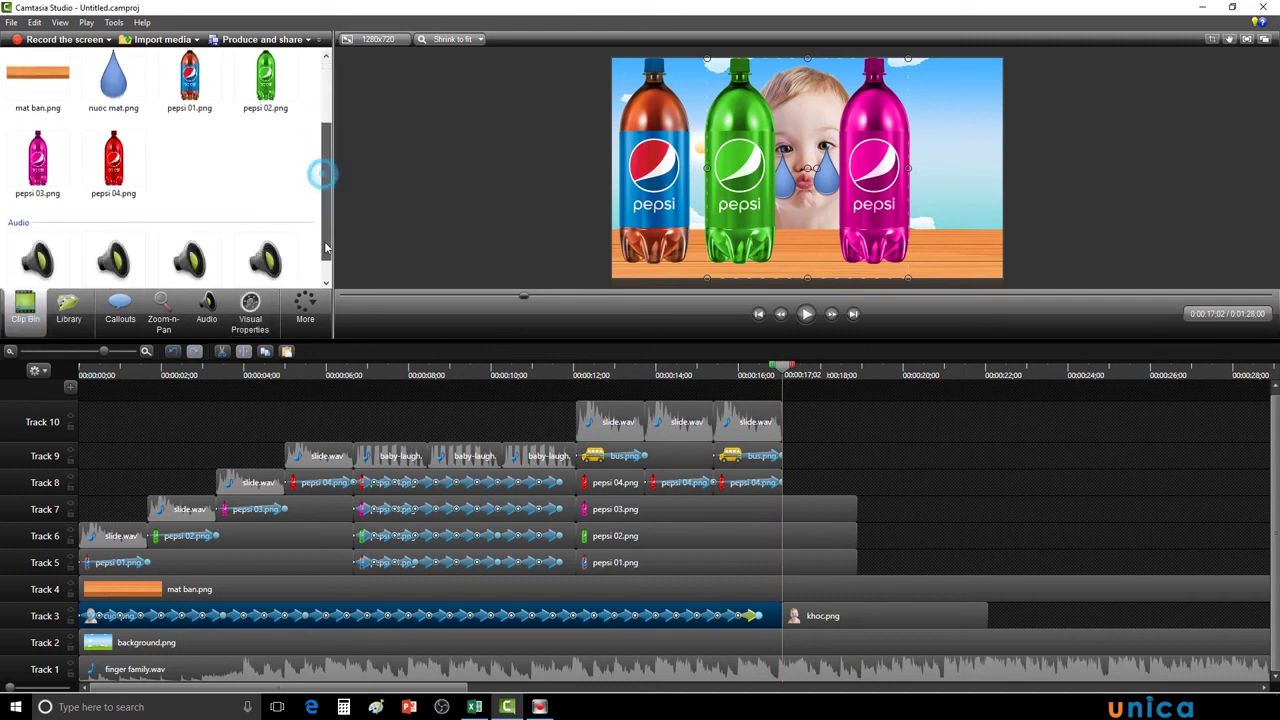
{"action": "left_click", "coordinate": [45, 235]}
{"action": "right_click", "coordinate": [57, 234]}
{"action": "left_click", "coordinate": [93, 244]}
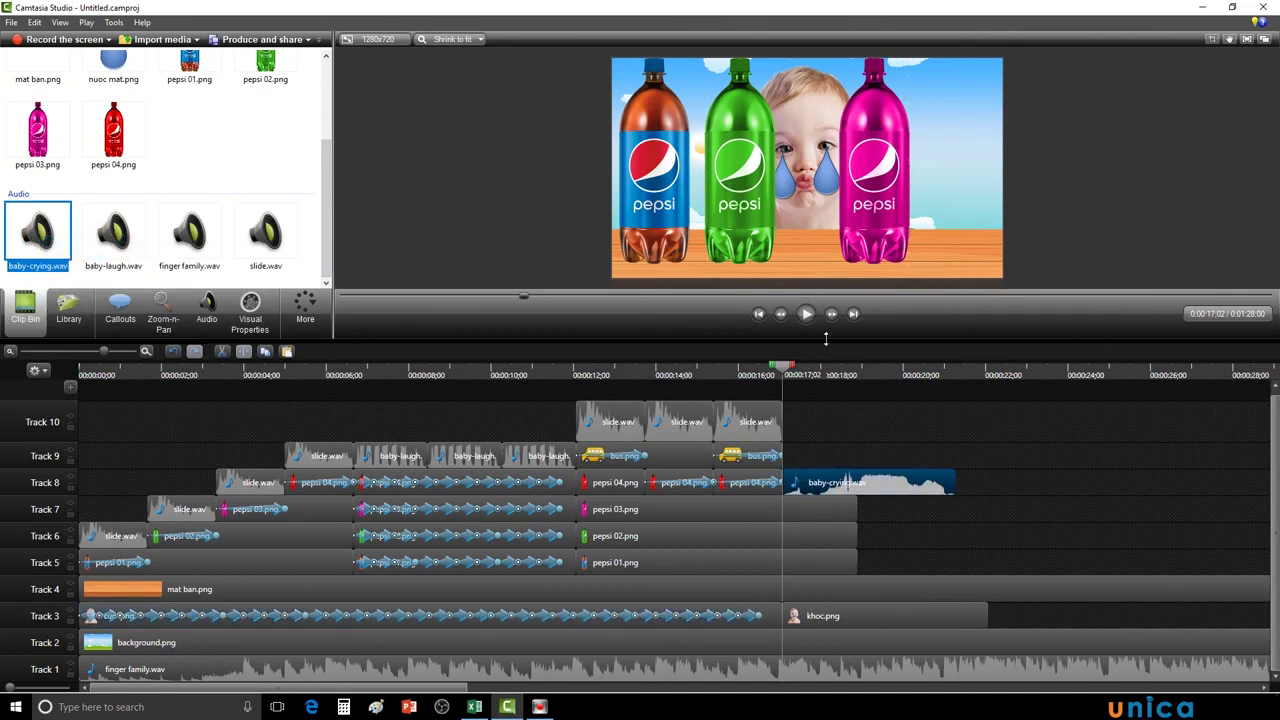
Play back the crying section, and add a second baby-crying.wav to Track 8 at 0:00:21;08, directly after the first one
{"action": "left_click", "coordinate": [807, 314]}
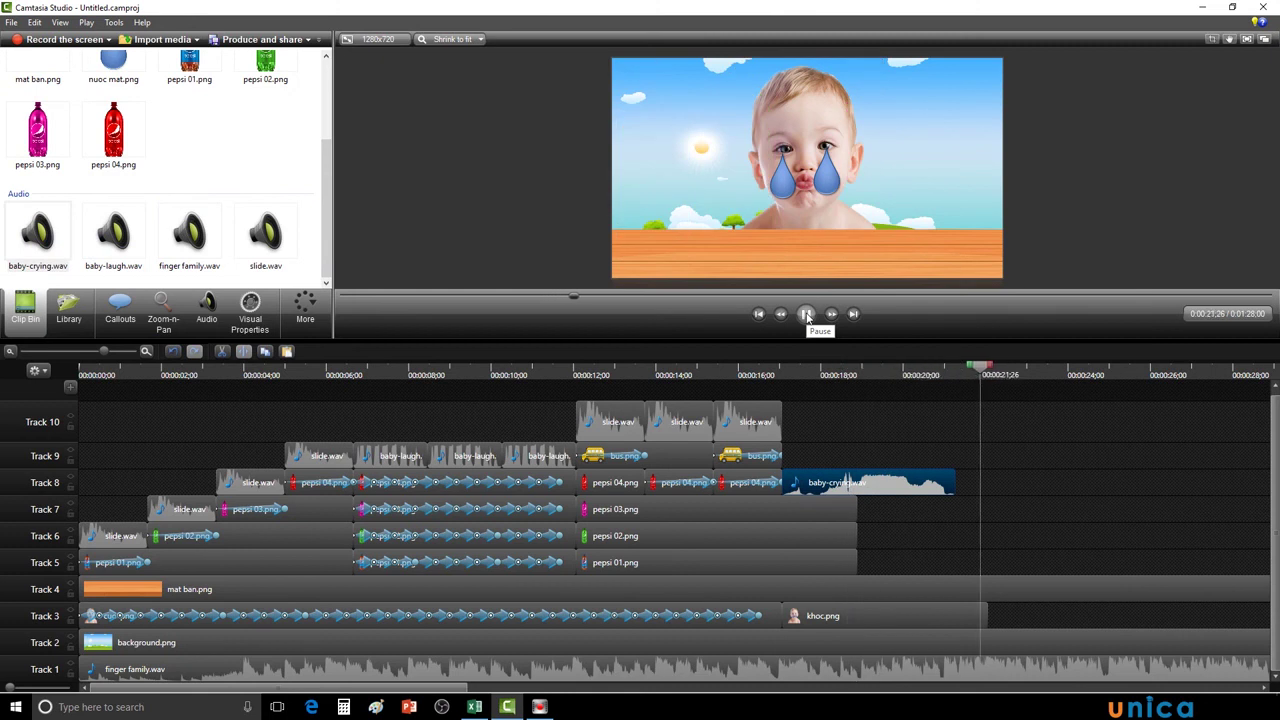
{"action": "left_click", "coordinate": [807, 314]}
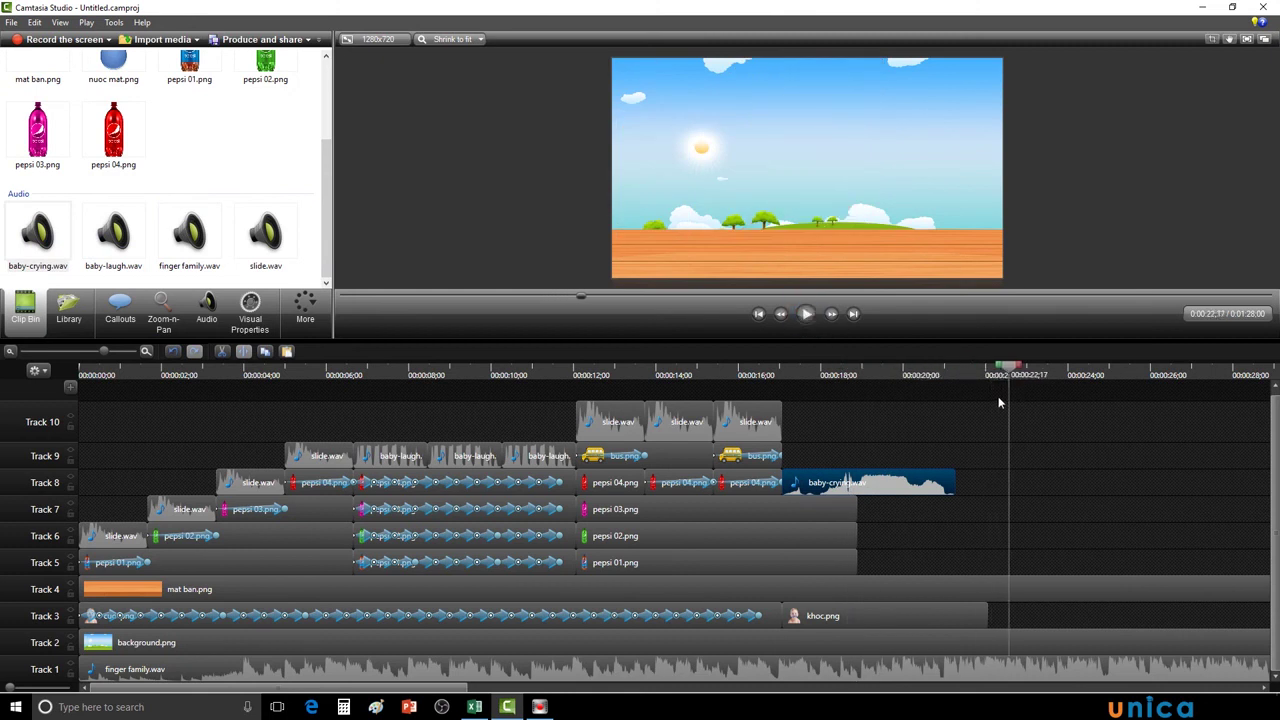
{"action": "left_click_drag", "start_coordinate": [1010, 374], "coordinate": [955, 390]}
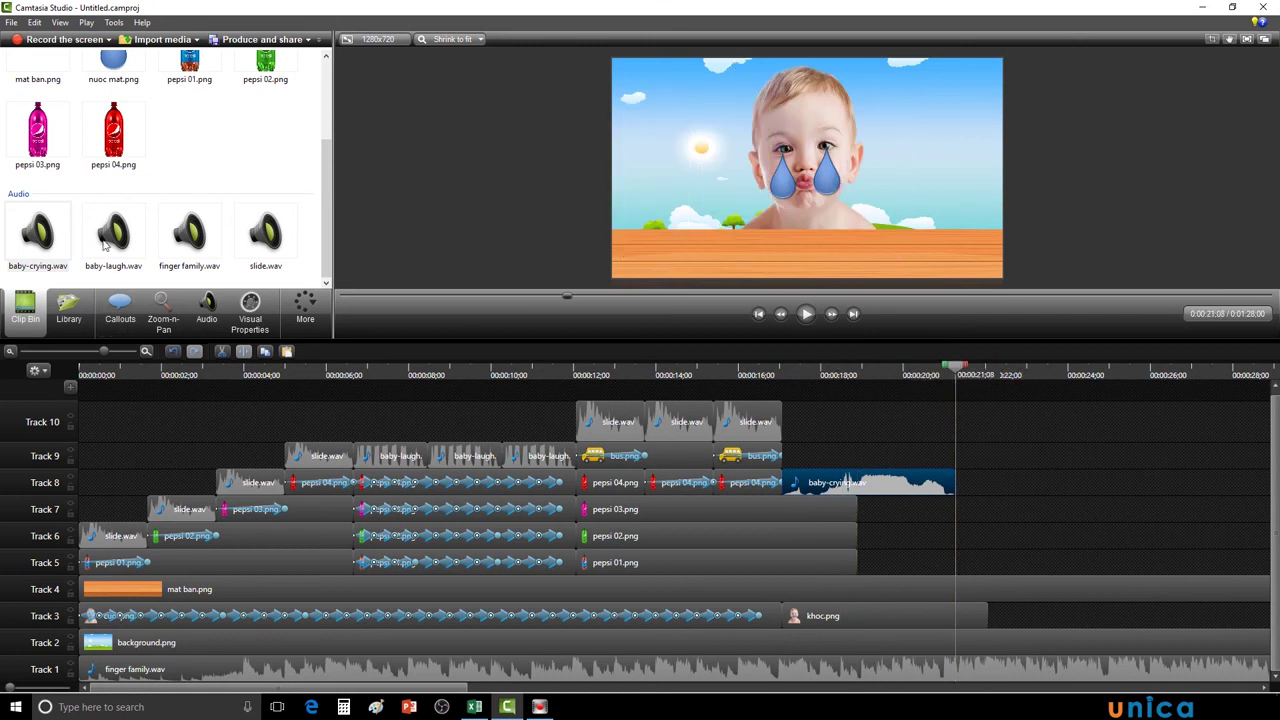
{"action": "left_click", "coordinate": [33, 236]}
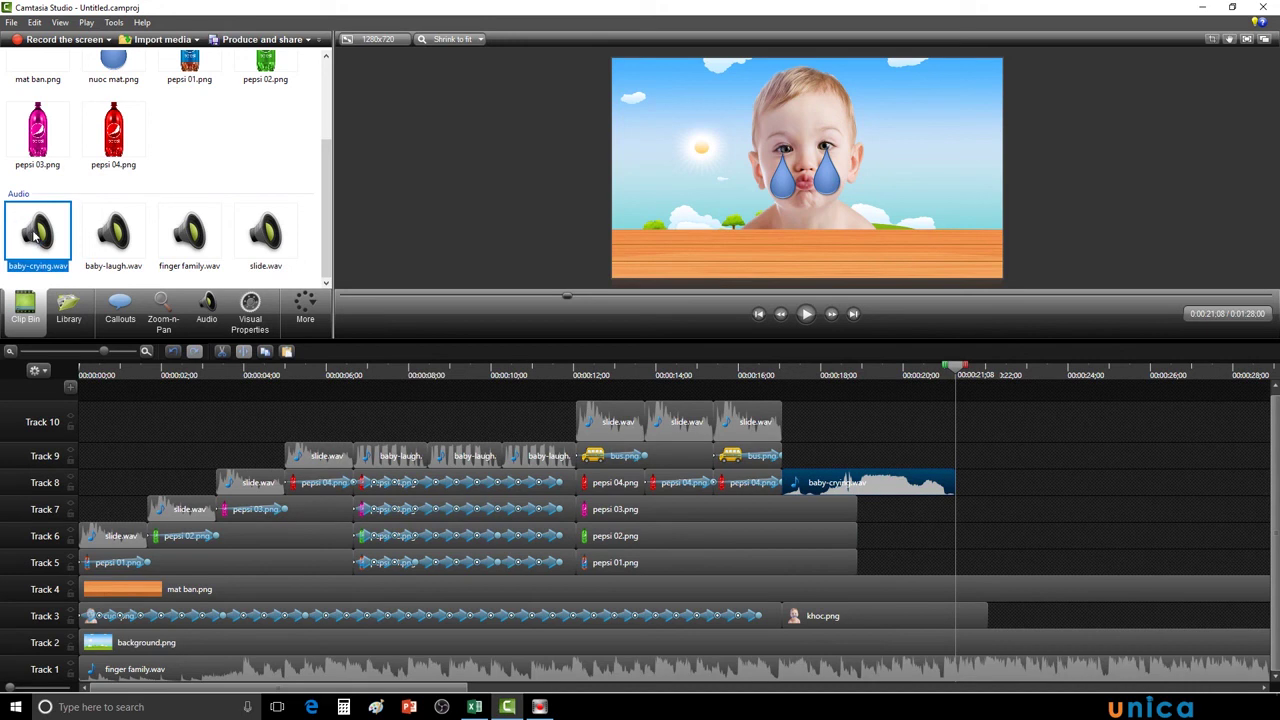
{"action": "right_click", "coordinate": [45, 232]}
{"action": "left_click", "coordinate": [126, 234]}
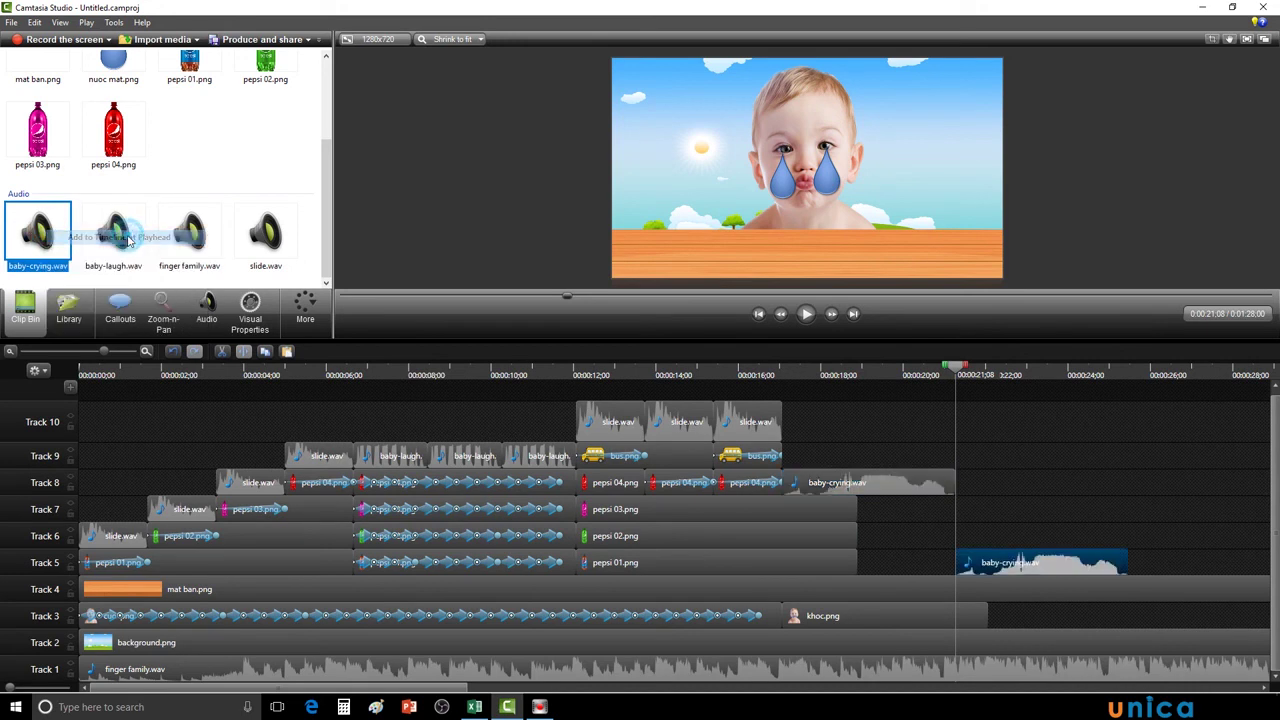
{"action": "left_click_drag", "start_coordinate": [1012, 563], "coordinate": [1012, 482]}
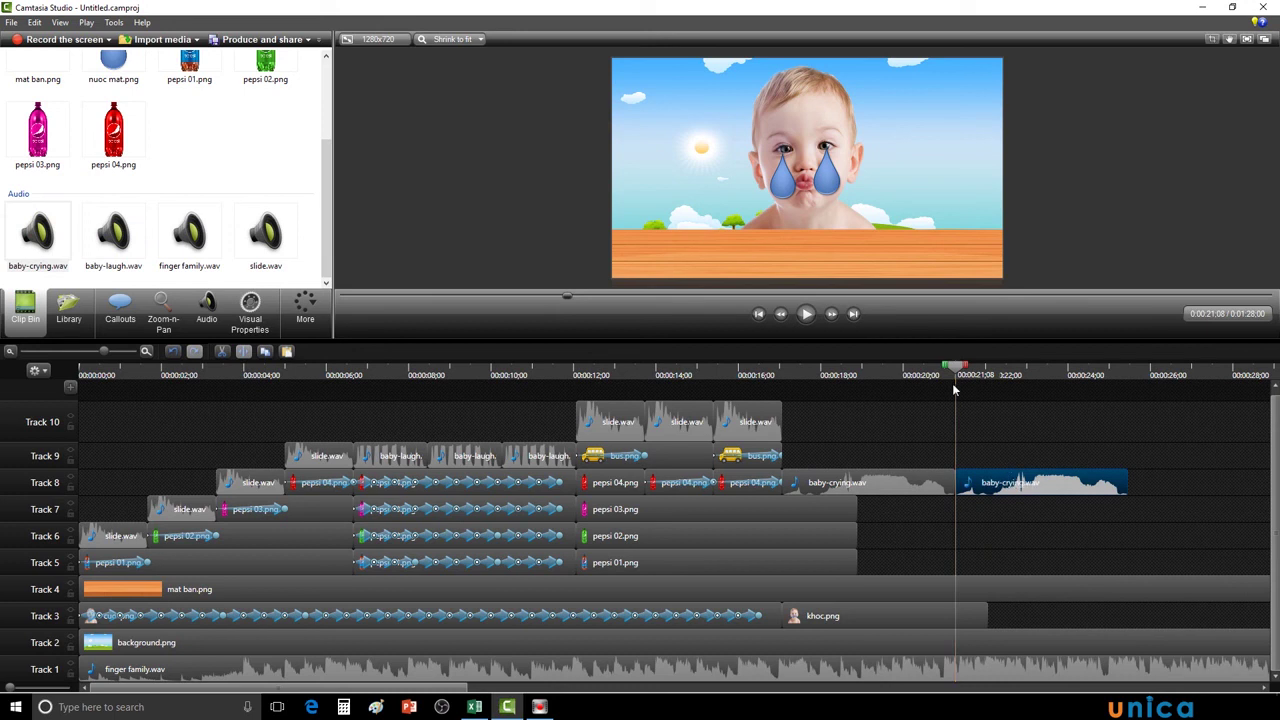
Extend the last pepsi 03.png, pepsi 02.png and pepsi 01.png clips and khoc.png to the end of the second baby-crying.wav
{"action": "left_click_drag", "start_coordinate": [956, 372], "coordinate": [787, 385]}
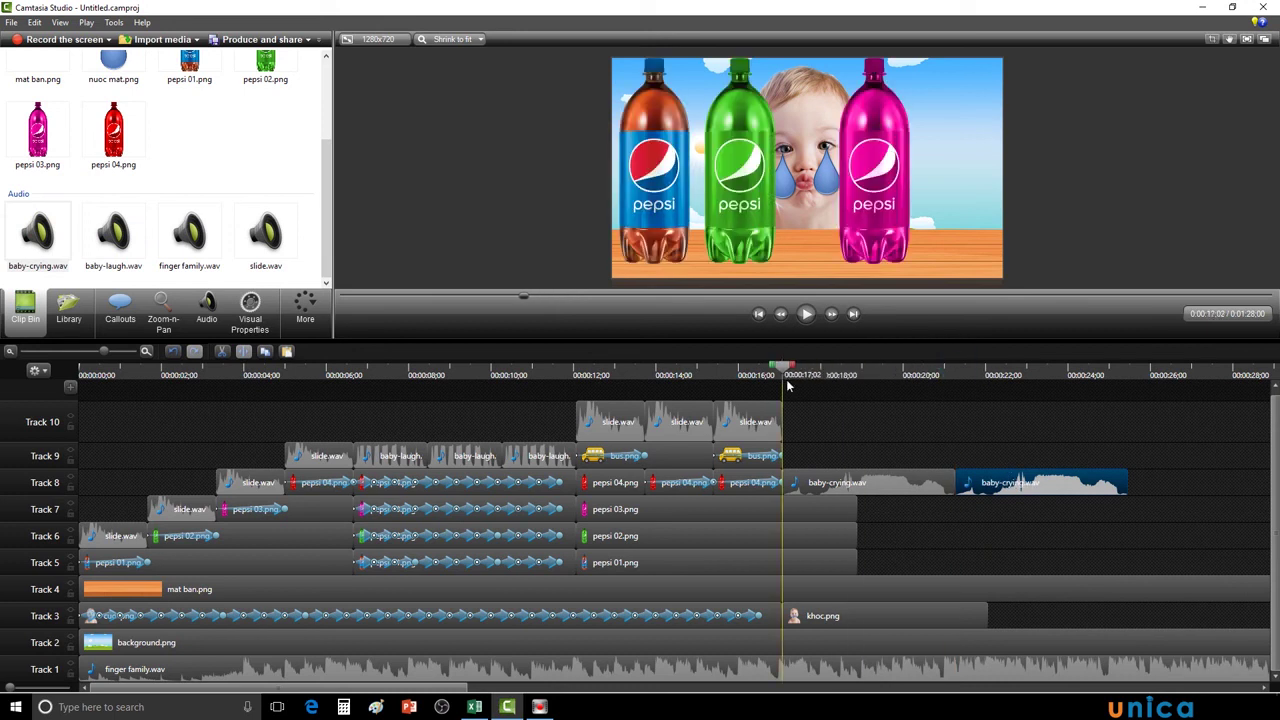
{"action": "left_click", "coordinate": [856, 512]}
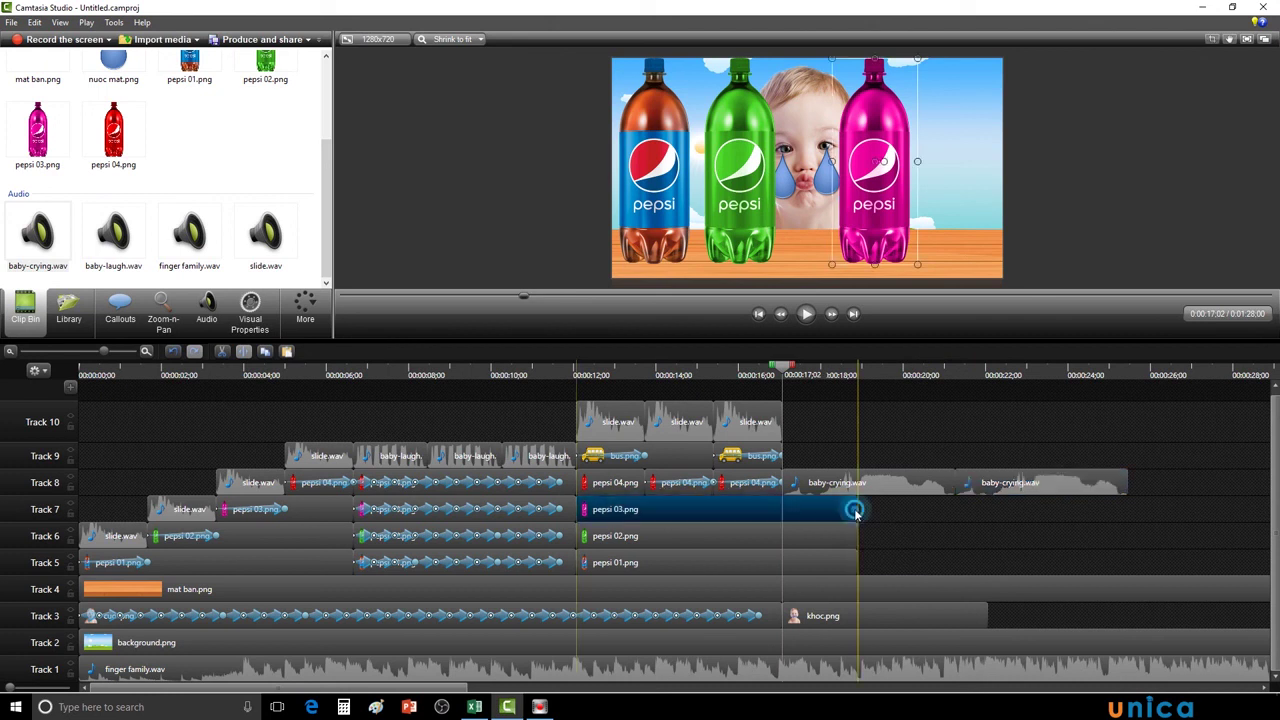
{"action": "left_click_drag", "start_coordinate": [856, 509], "coordinate": [1128, 509]}
{"action": "left_click_drag", "start_coordinate": [855, 537], "coordinate": [1122, 531]}
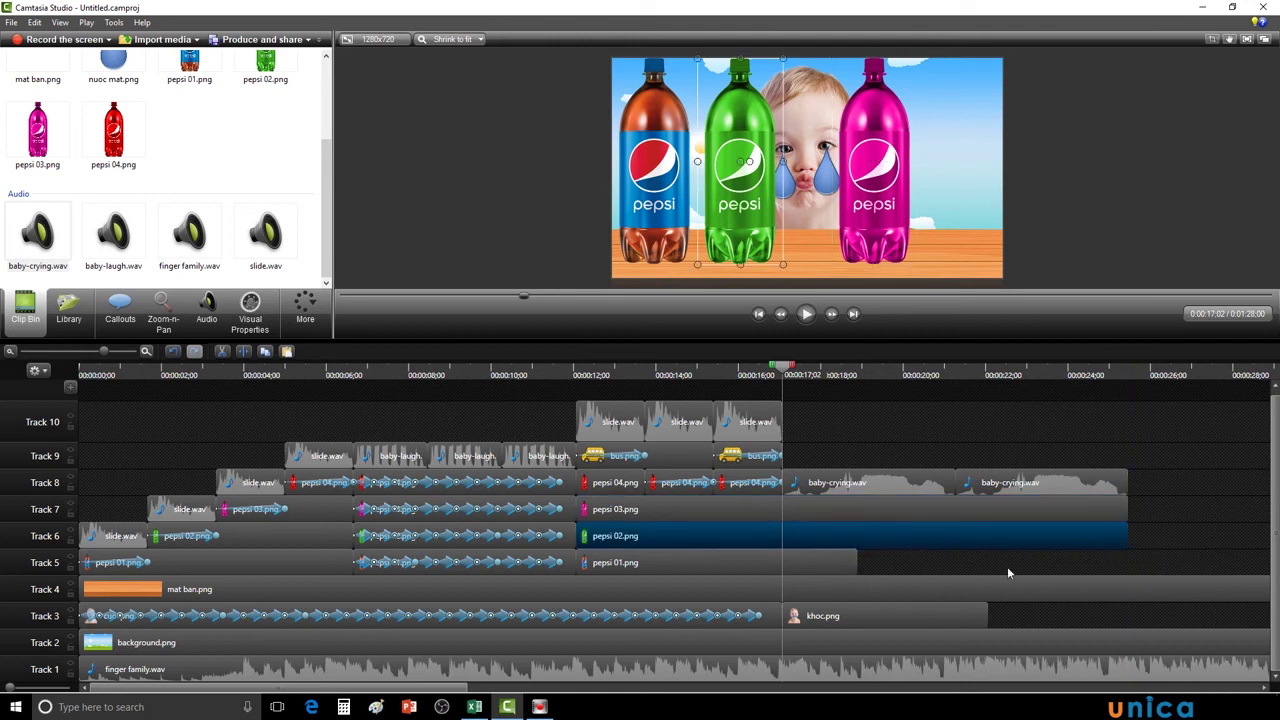
{"action": "left_click_drag", "start_coordinate": [855, 565], "coordinate": [1128, 565]}
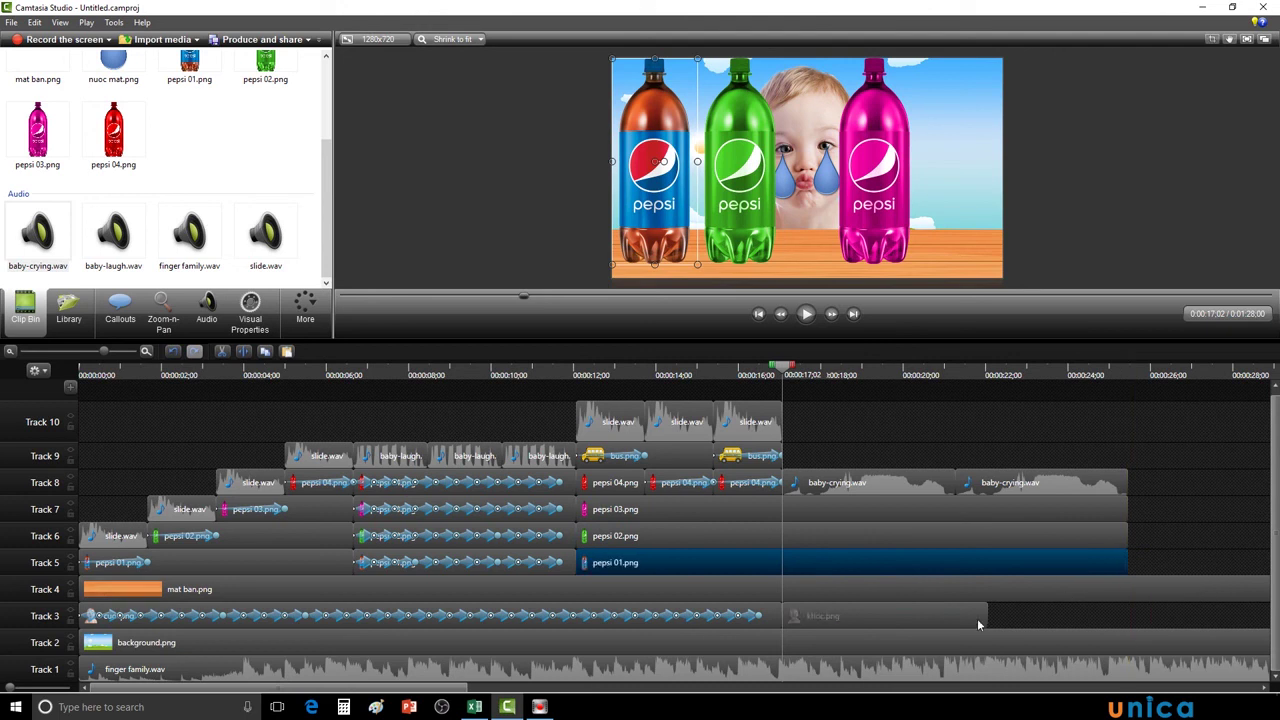
{"action": "left_click_drag", "start_coordinate": [985, 615], "coordinate": [1125, 615]}
Play the crying section from 0:00:17;02 twice to check it, return to that point and select pepsi 03.png on Track 7
{"action": "left_click", "coordinate": [807, 316]}
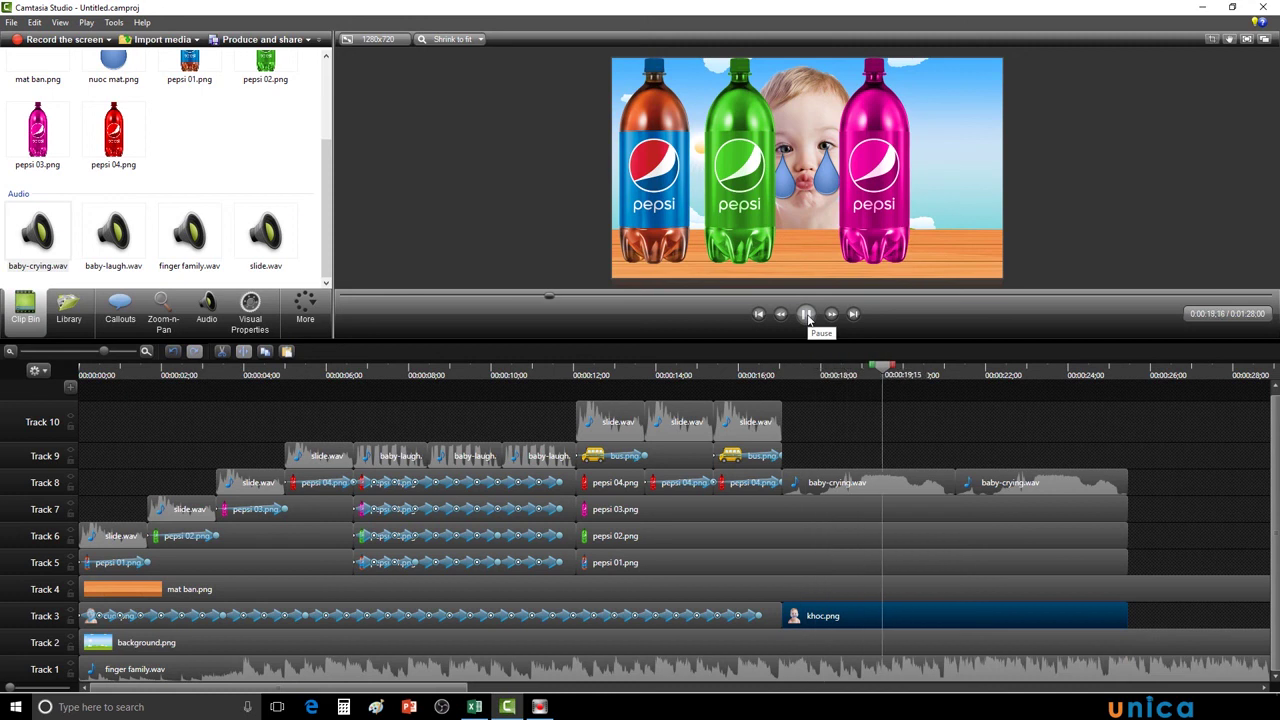
{"action": "left_click", "coordinate": [807, 316]}
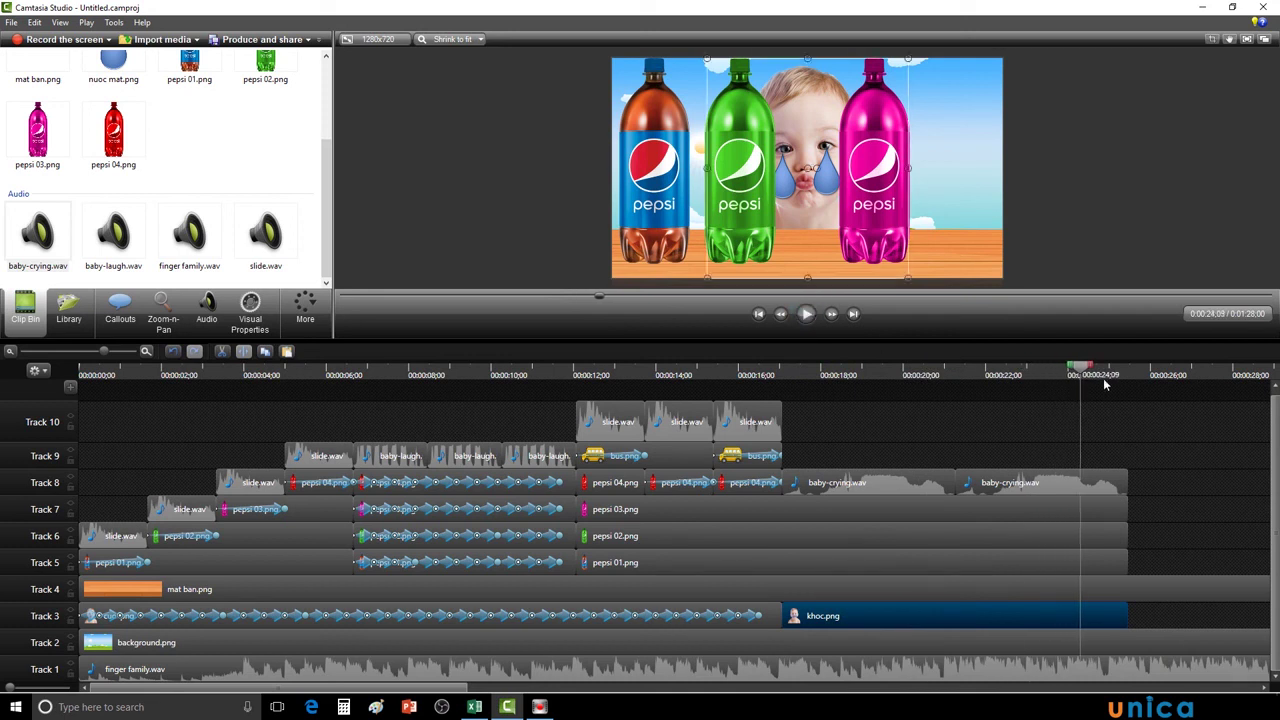
{"action": "left_click_drag", "start_coordinate": [1085, 368], "coordinate": [790, 398]}
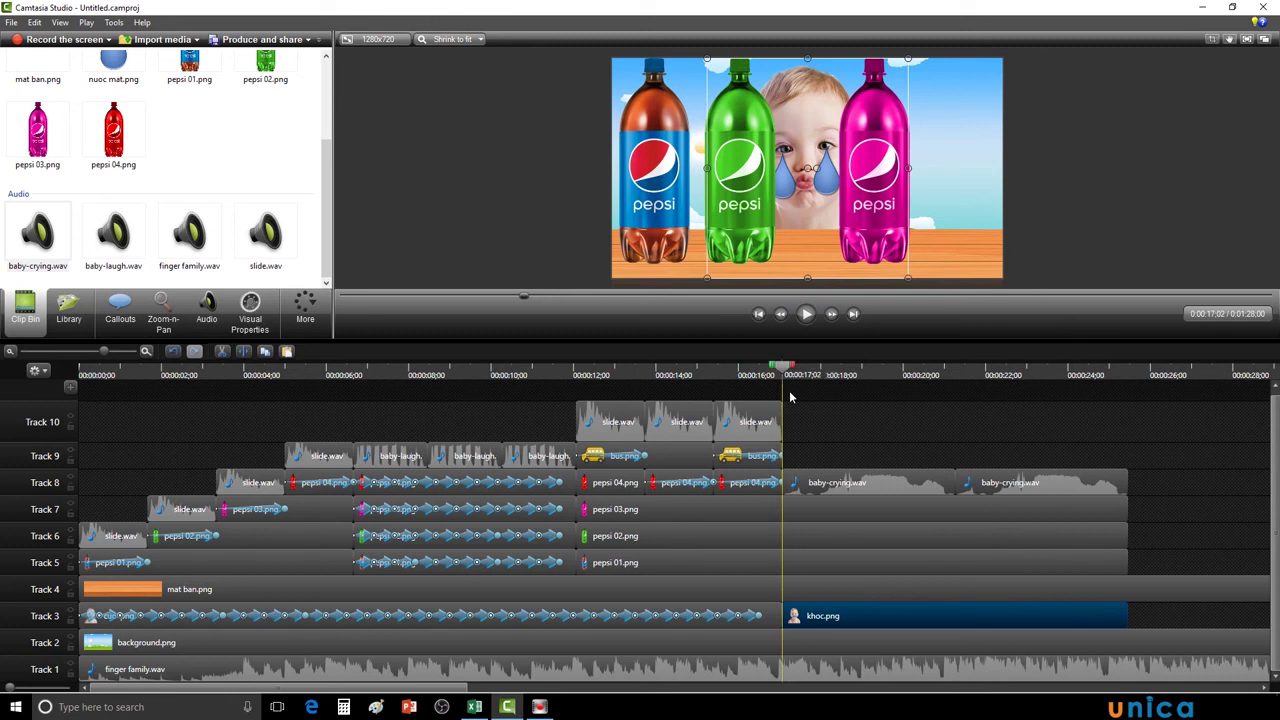
{"action": "left_click", "coordinate": [807, 513]}
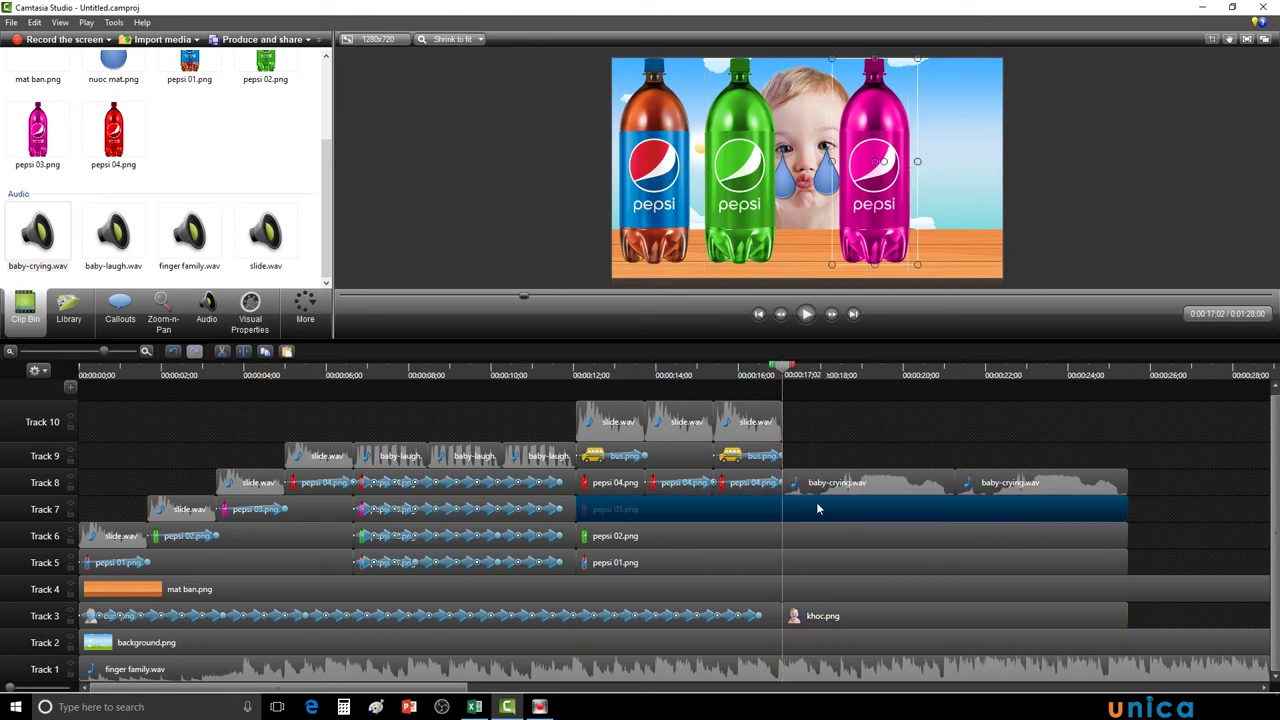
{"action": "left_click", "coordinate": [807, 314]}
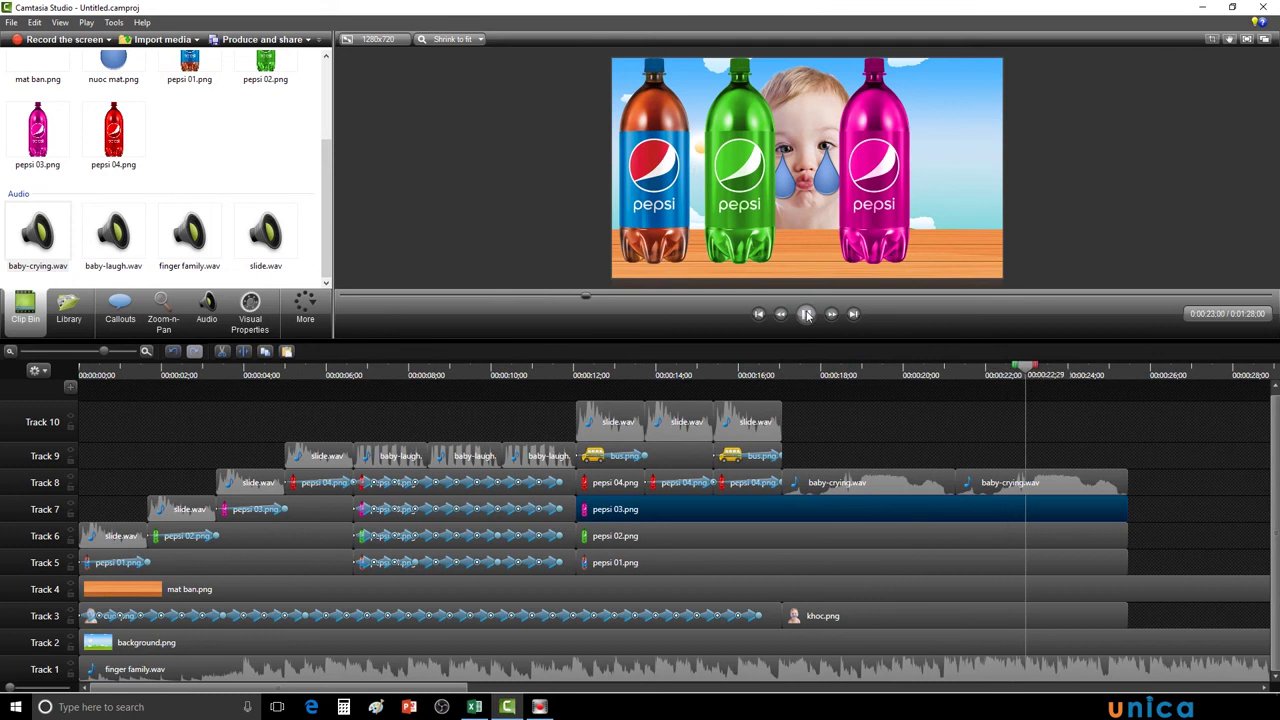
{"action": "key", "text": "space"}
{"action": "left_click_drag", "start_coordinate": [1042, 375], "coordinate": [787, 421]}
{"action": "left_click", "coordinate": [817, 515]}
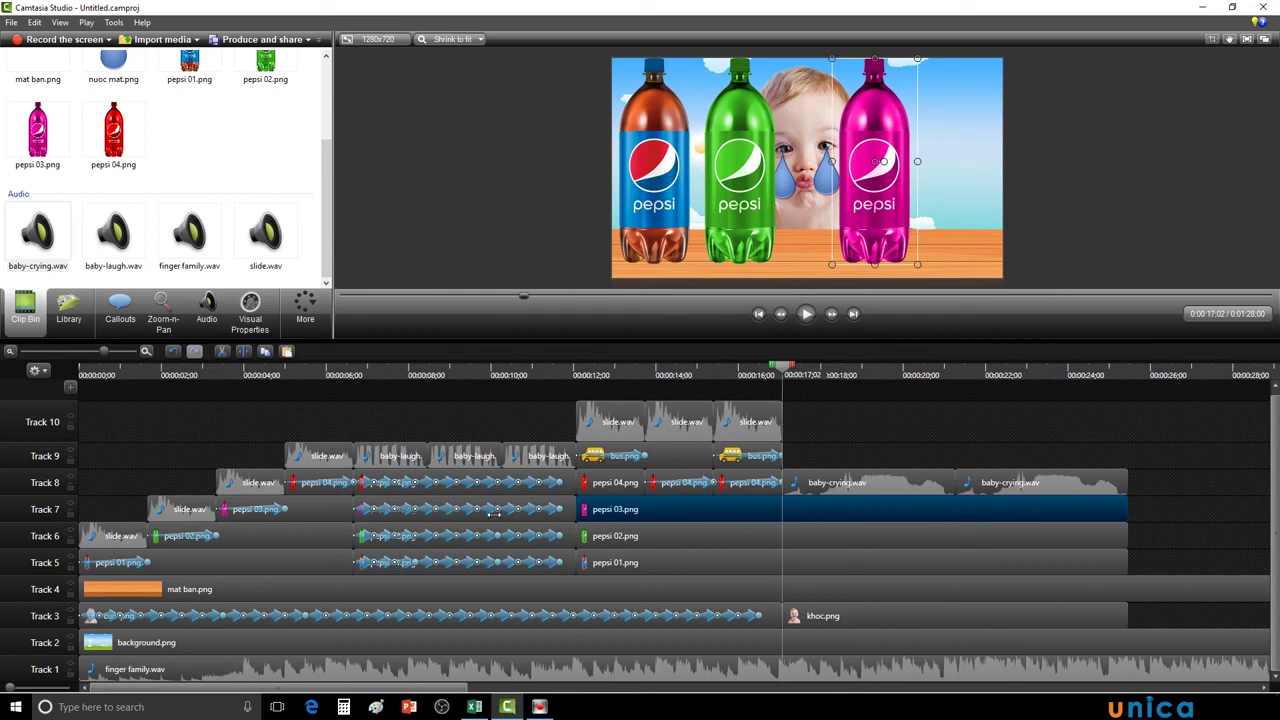